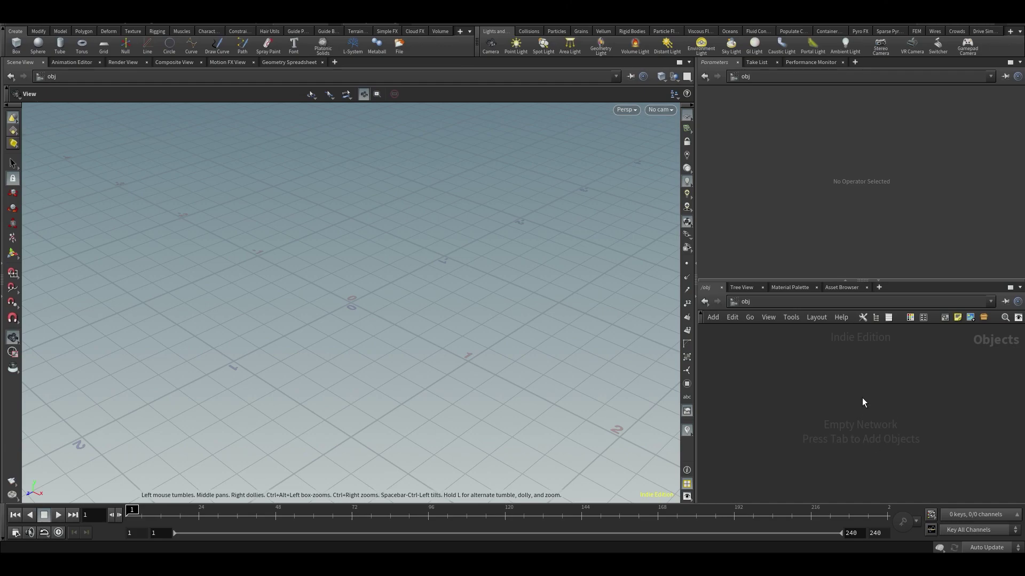
Create a Geometry object and add a Grid node inside it.
{"action": "key", "text": "Tab"}
{"action": "type", "text": "ge"}
{"action": "left_click", "coordinate": [902, 253]}
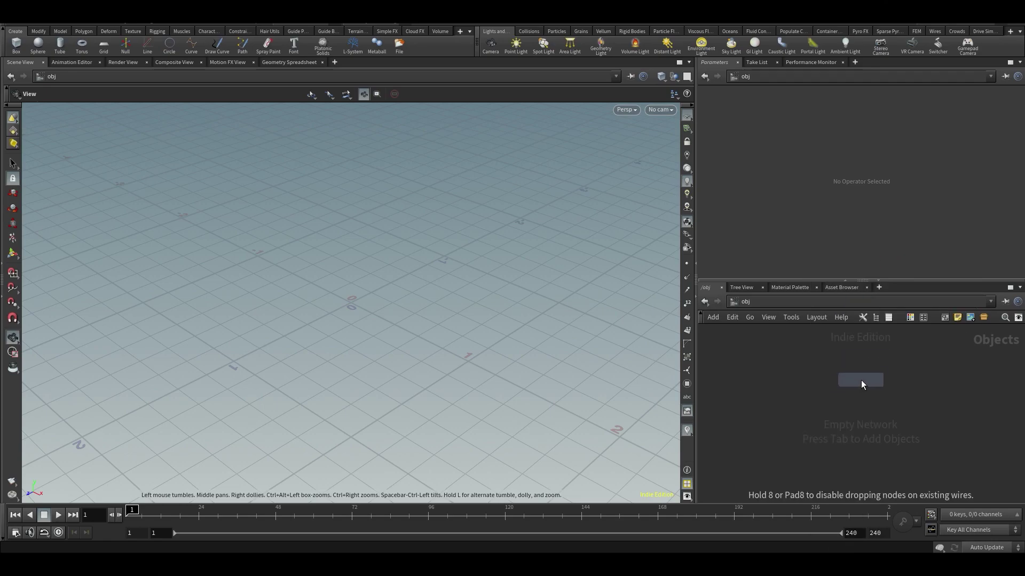
{"action": "left_click", "coordinate": [813, 396]}
{"action": "key", "text": "i"}
{"action": "key", "text": "Tab"}
{"action": "type", "text": "gr"}
{"action": "key", "text": "Return"}
{"action": "left_click", "coordinate": [790, 385]}
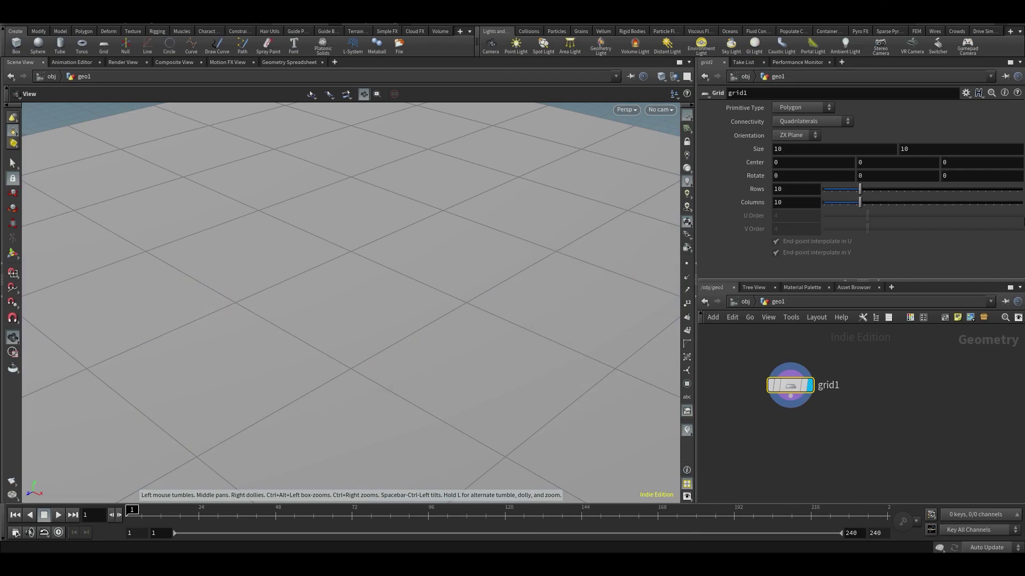
Set the grid's rows and columns to 20 each.
{"action": "right_click_drag", "start_coordinate": [503, 318], "coordinate": [487, 289]}
{"action": "left_click_drag", "start_coordinate": [487, 289], "coordinate": [507, 329]}
{"action": "middle_click_drag", "start_coordinate": [507, 329], "coordinate": [459, 313]}
{"action": "left_click", "coordinate": [795, 189]}
{"action": "type", "text": "20"}
{"action": "key", "text": "Tab"}
{"action": "type", "text": "20"}
{"action": "key", "text": "Return"}
{"action": "left_click_drag", "start_coordinate": [496, 430], "coordinate": [422, 369]}
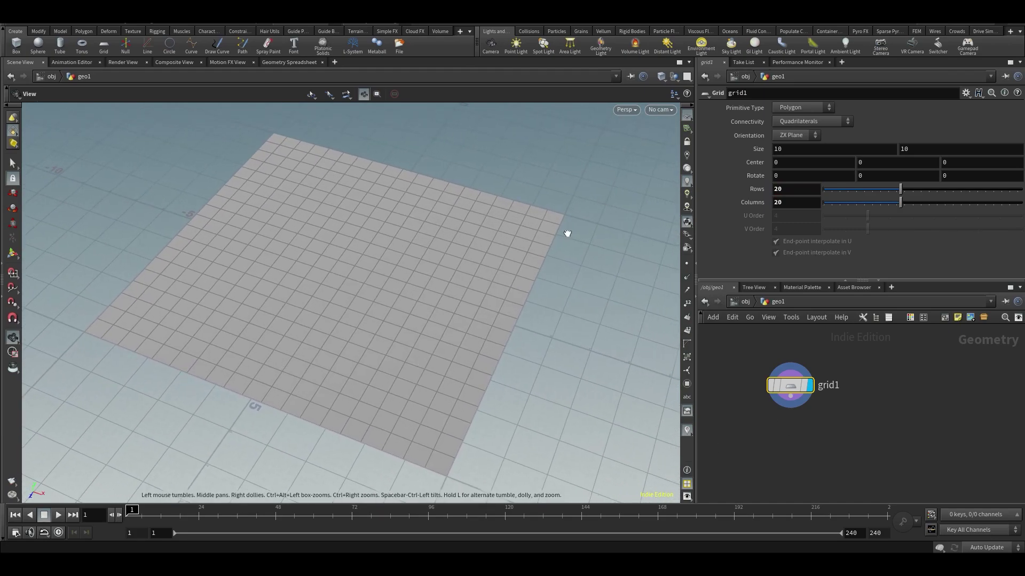
Select six scattered faces on the grid and PolyExtrude them by a distance of about 0.391.
{"action": "key", "text": "s"}
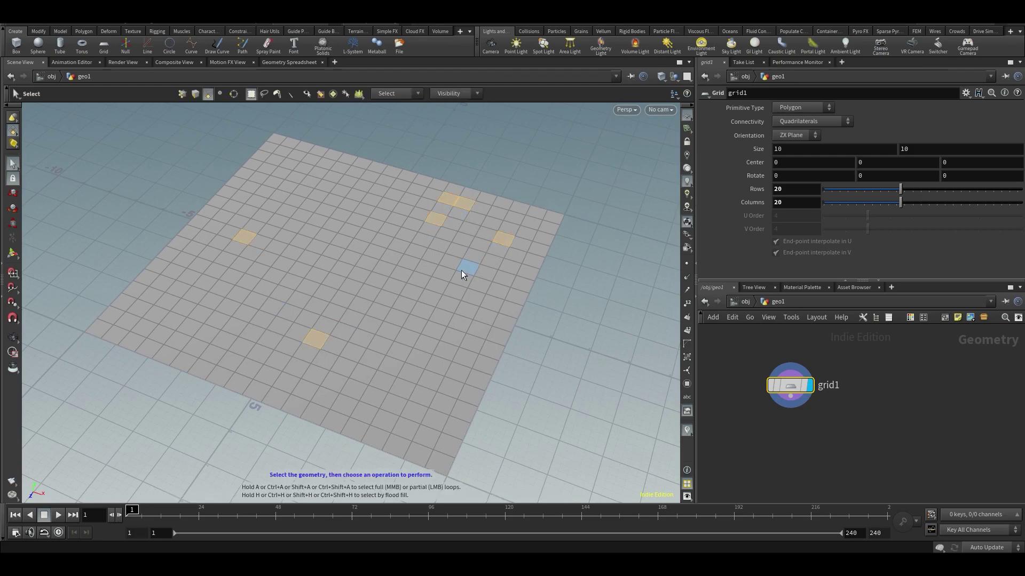
{"action": "key", "text": "Tab"}
{"action": "type", "text": "poly e"}
{"action": "key", "text": "Return"}
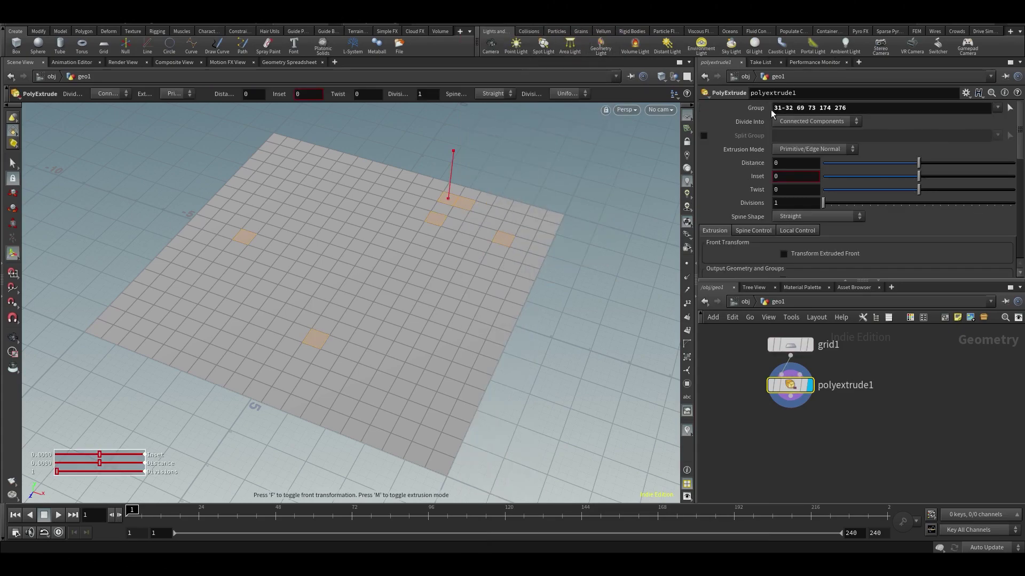
{"action": "left_click_drag", "start_coordinate": [899, 160], "coordinate": [955, 164]}
Insert a Group Create node between the grid and the PolyExtrude node and display its result.
{"action": "left_click_drag", "start_coordinate": [790, 385], "coordinate": [822, 435]}
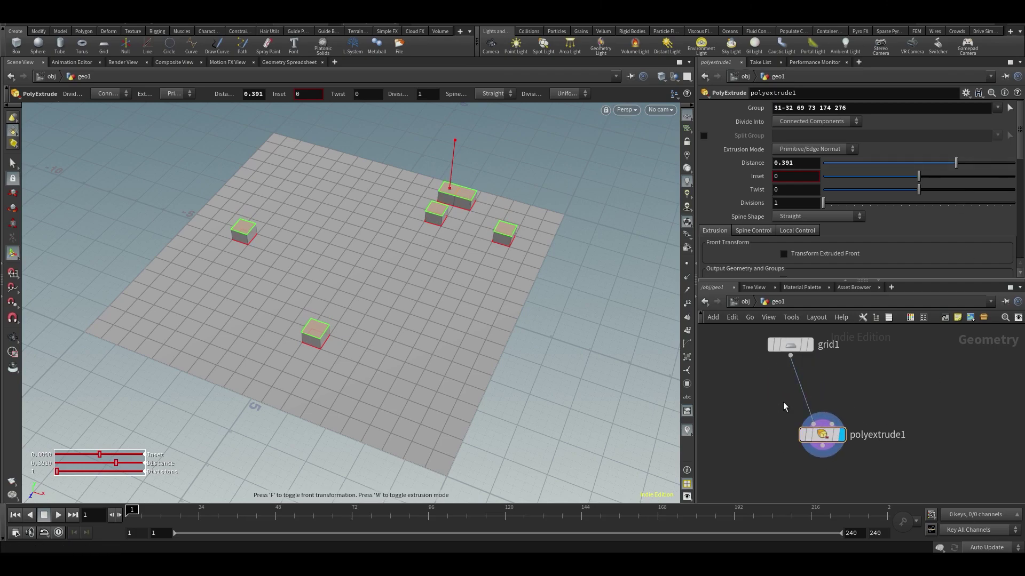
{"action": "key", "text": "Tab"}
{"action": "type", "text": "group"}
{"action": "key", "text": "Return"}
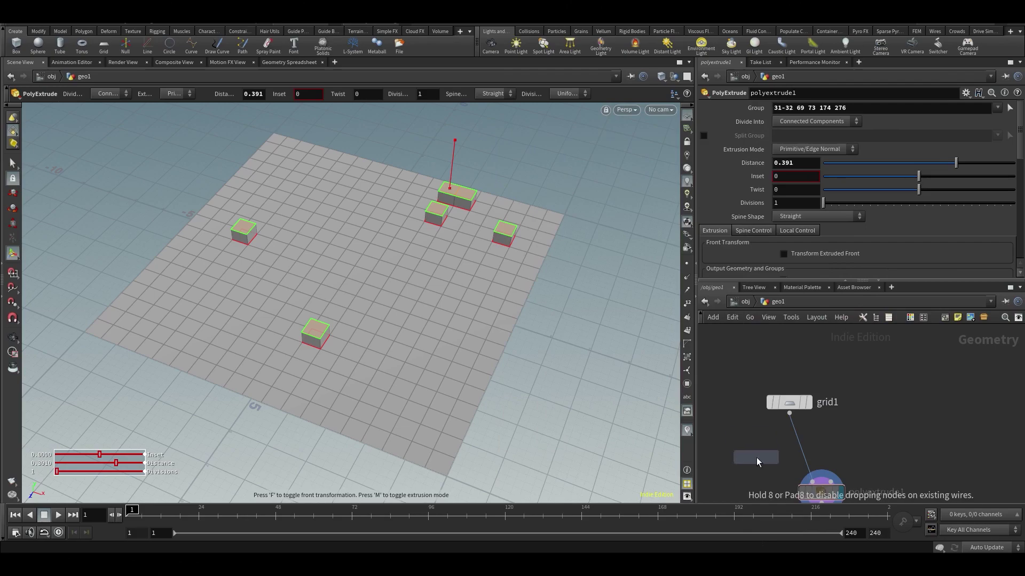
{"action": "left_click", "coordinate": [762, 466]}
{"action": "left_click_drag", "start_coordinate": [768, 429], "coordinate": [814, 421]}
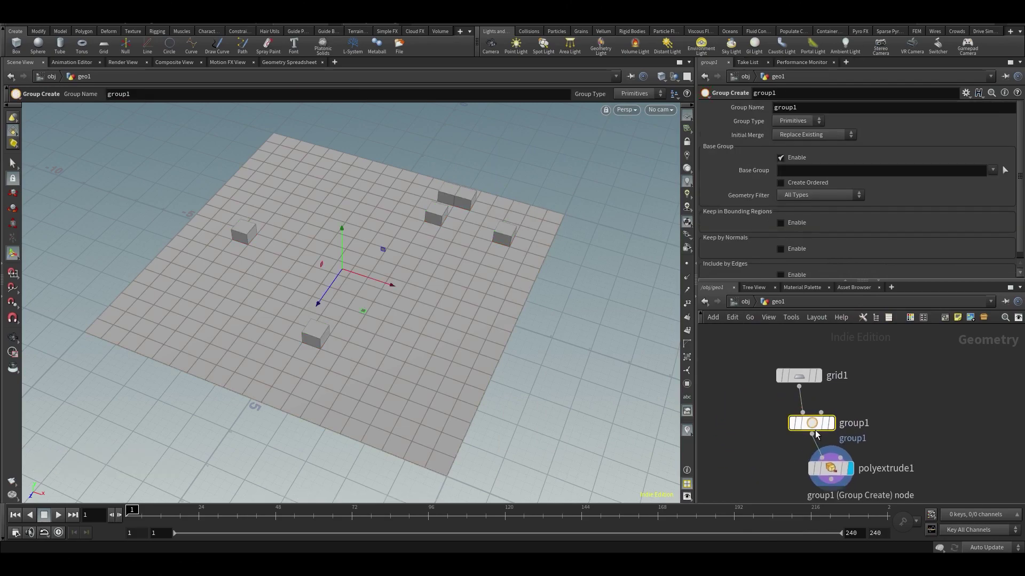
{"action": "left_click", "coordinate": [831, 406]}
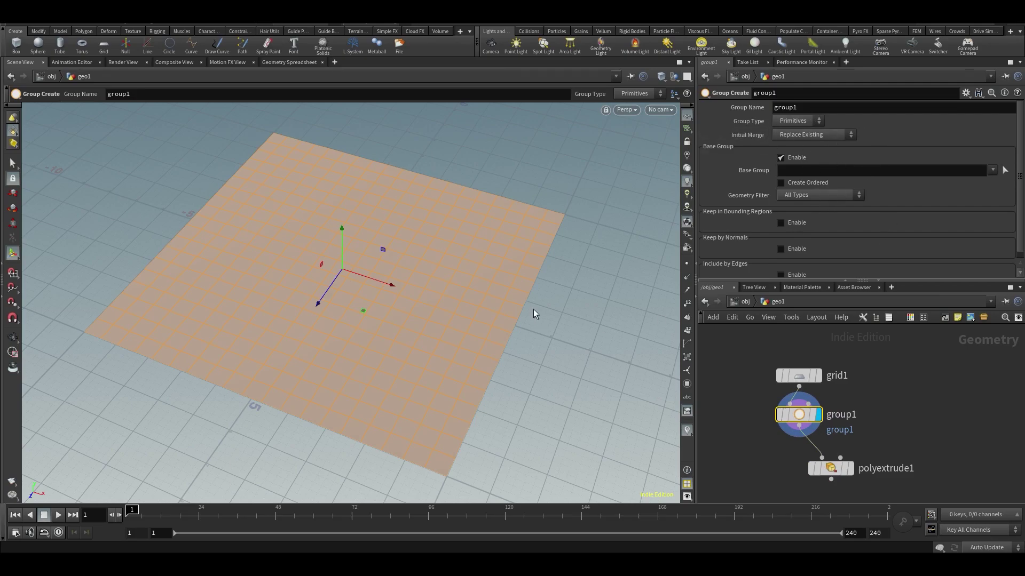
{"action": "mouse_move", "coordinate": [416, 312]}
{"action": "left_mouse_down", "text": "alt"}
{"action": "mouse_move", "coordinate": [434, 315]}
{"action": "mouse_move", "coordinate": [410, 319]}
{"action": "left_mouse_up", "text": "alt"}
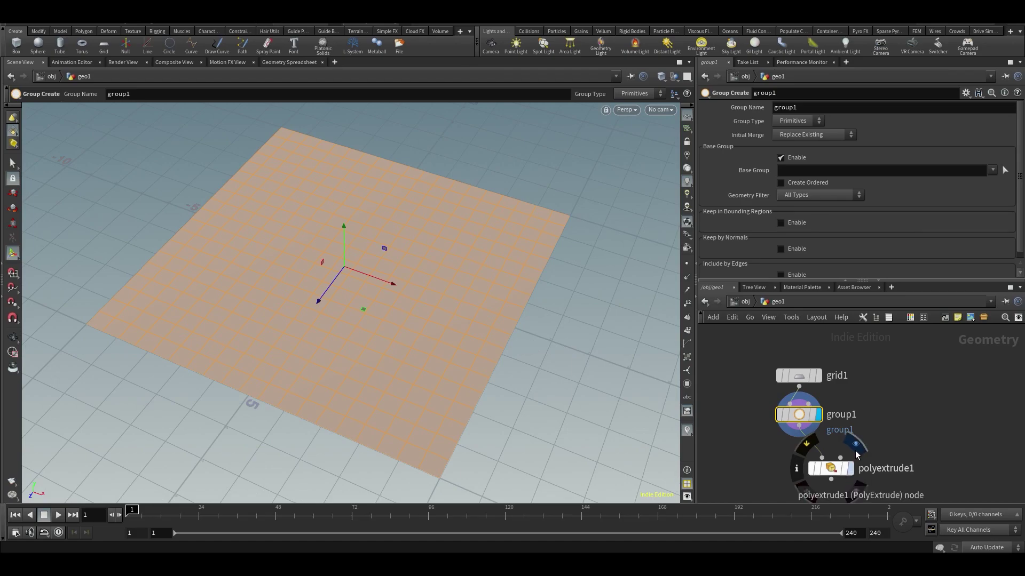
Display the PolyExtrude node and clear the face numbers from its Group parameter.
{"action": "left_click", "coordinate": [846, 469]}
{"action": "left_click", "coordinate": [837, 476]}
{"action": "triple_click", "coordinate": [905, 110]}
{"action": "key", "text": "BackSpace"}
{"action": "mouse_move", "coordinate": [815, 416]}
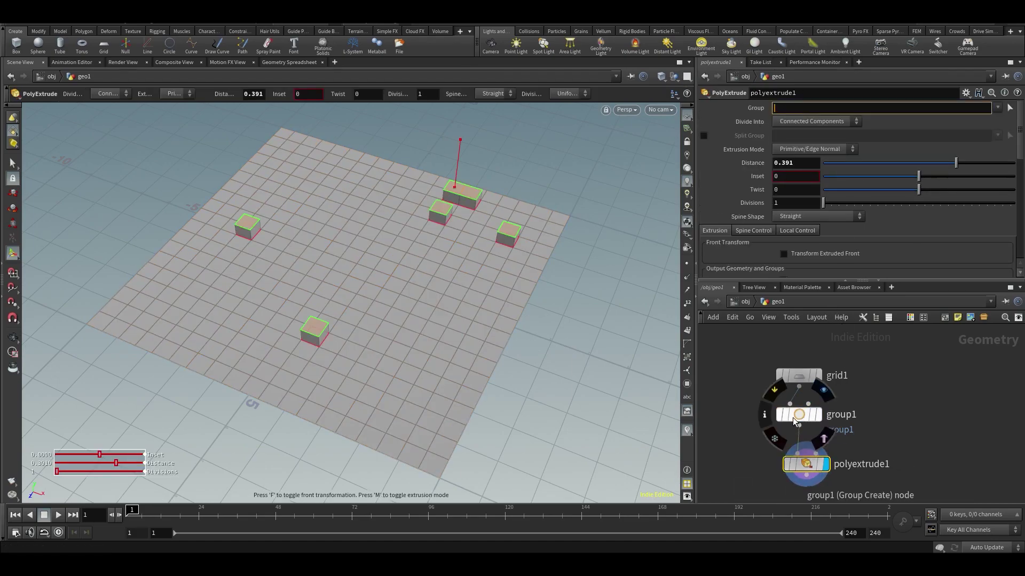
Inspect the group node's info and compare its primitive group with the base group enabled and disabled.
{"action": "left_click", "coordinate": [764, 415]}
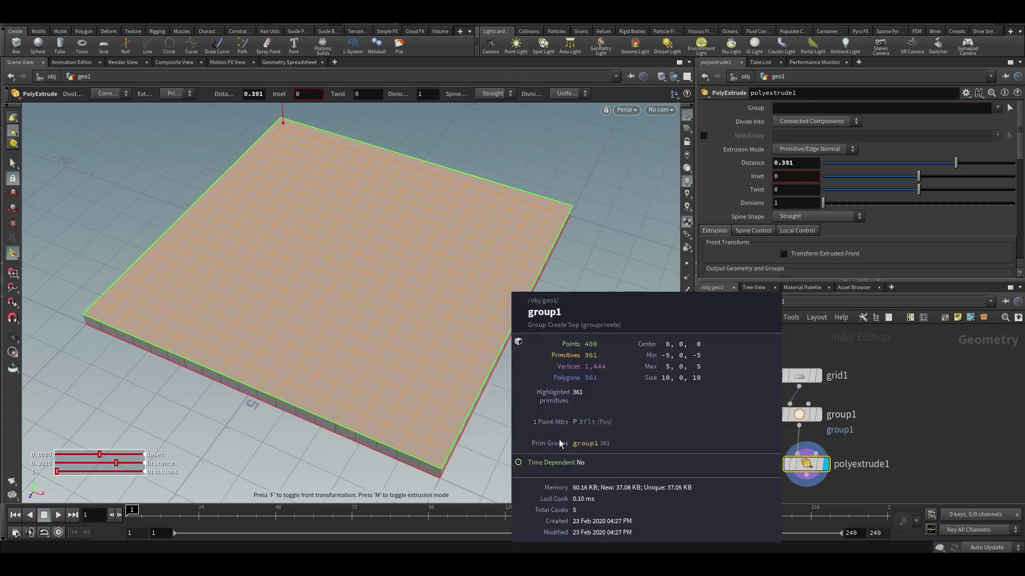
{"action": "mouse_move", "coordinate": [799, 380]}
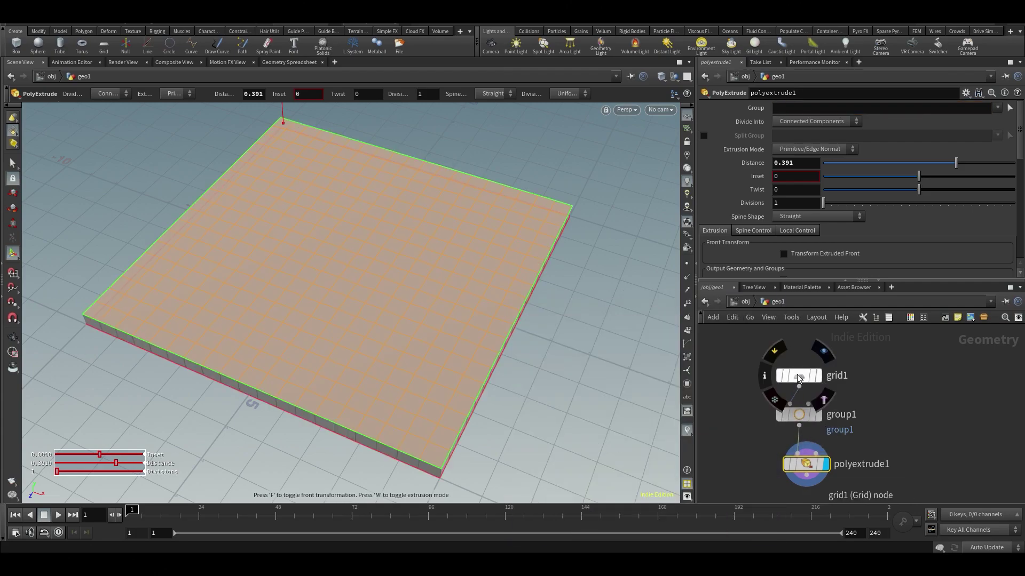
{"action": "left_click", "coordinate": [801, 415]}
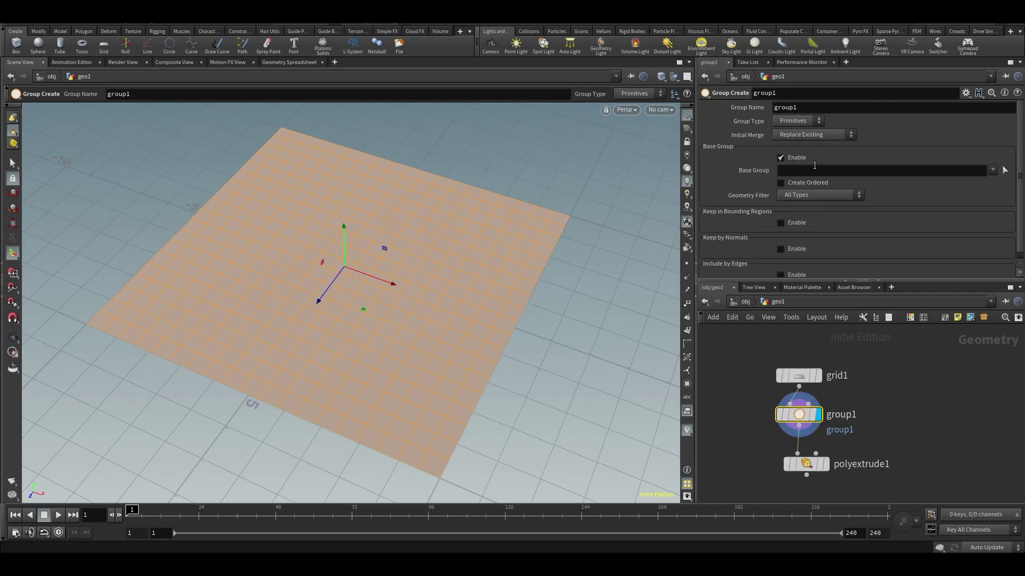
{"action": "left_click", "coordinate": [780, 158]}
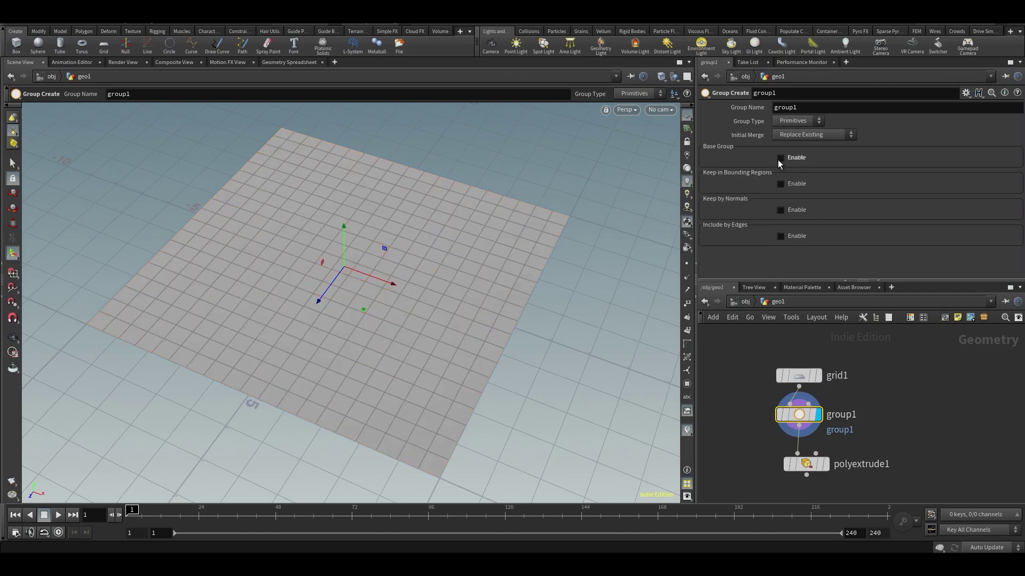
{"action": "middle_click", "coordinate": [792, 414]}
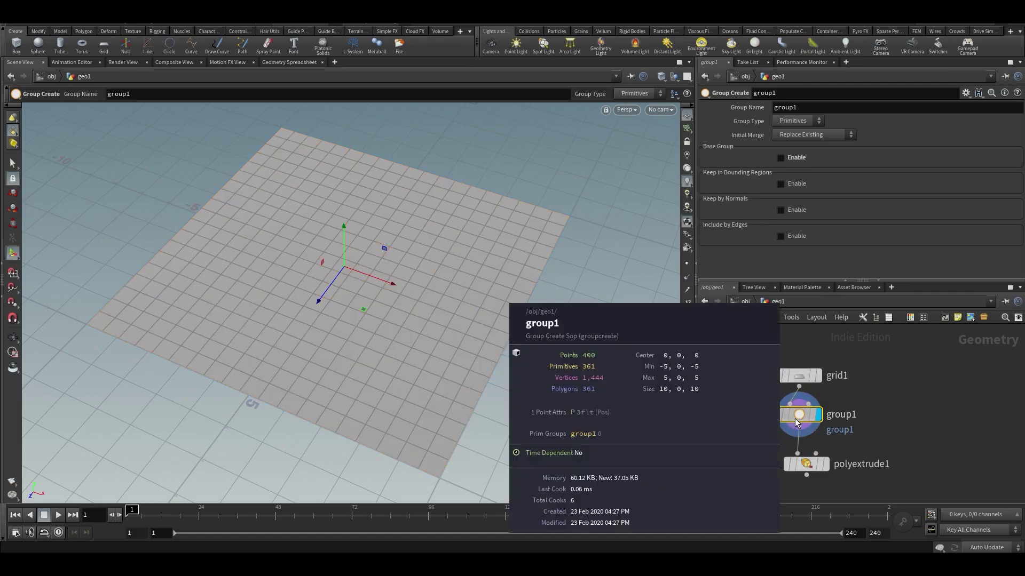
{"action": "left_click", "coordinate": [781, 158]}
Rename the group in the Group Create node as extrudegroup.
{"action": "left_click", "coordinate": [813, 107]}
{"action": "type", "text": "ex"}
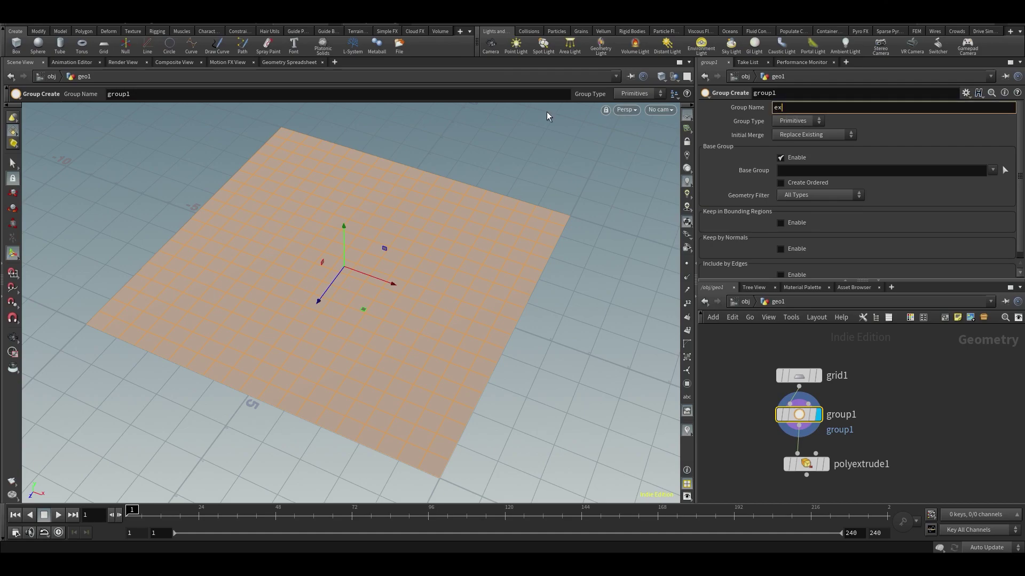
{"action": "key", "text": "Return"}
Make the PolyExtrude node act on extrudegroup and set its distance to 1.
{"action": "middle_click_drag", "start_coordinate": [899, 439], "coordinate": [900, 399]}
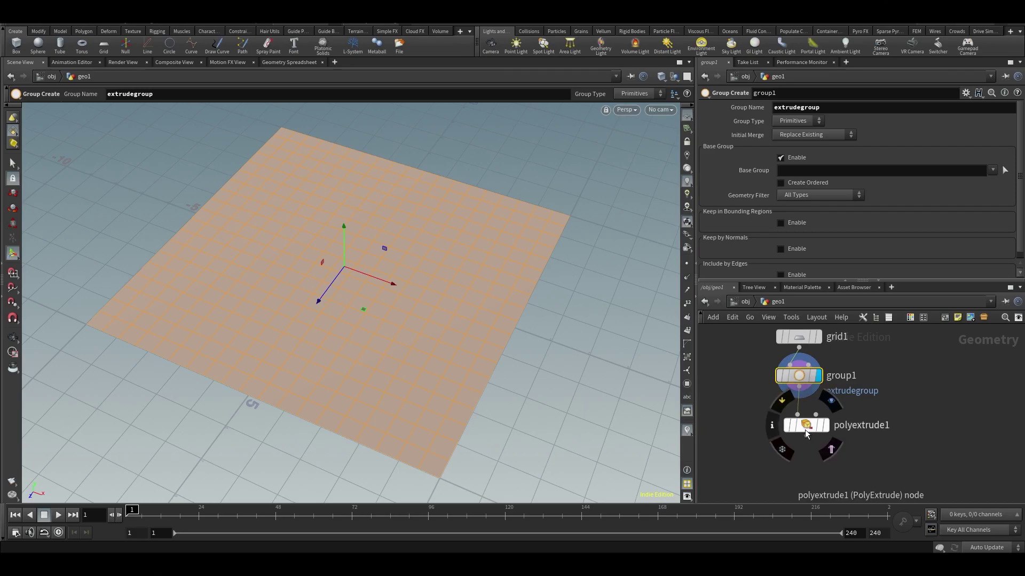
{"action": "left_click", "coordinate": [826, 425]}
{"action": "left_click", "coordinate": [807, 426]}
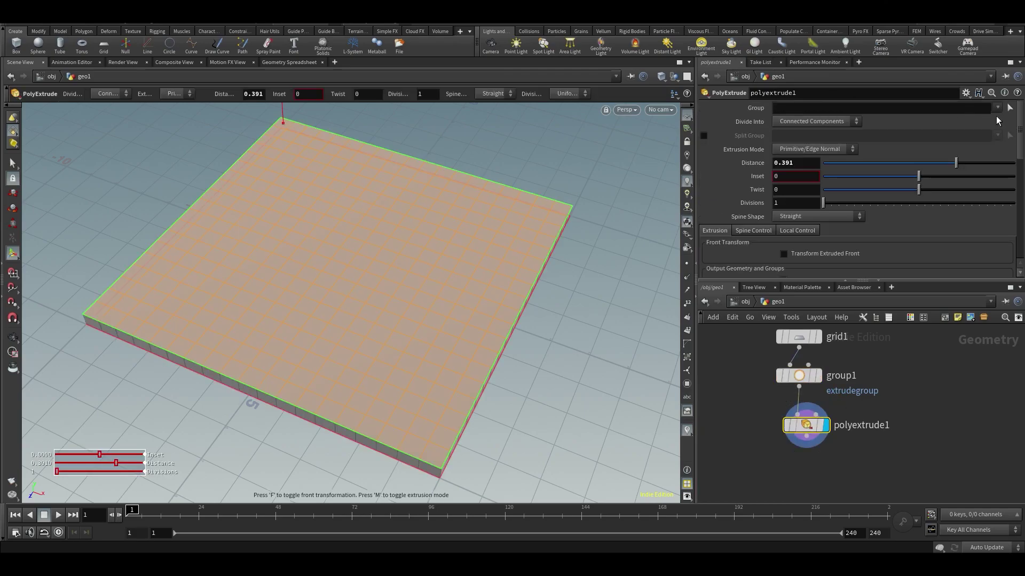
{"action": "left_click", "coordinate": [997, 110]}
{"action": "left_click", "coordinate": [989, 118]}
{"action": "left_click_drag", "start_coordinate": [955, 163], "coordinate": [1014, 165]}
{"action": "left_click_drag", "start_coordinate": [453, 290], "coordinate": [419, 278], "text": "alt"}
{"action": "scroll", "coordinate": [450, 262], "scroll_direction": "down", "scroll_amount": 1}
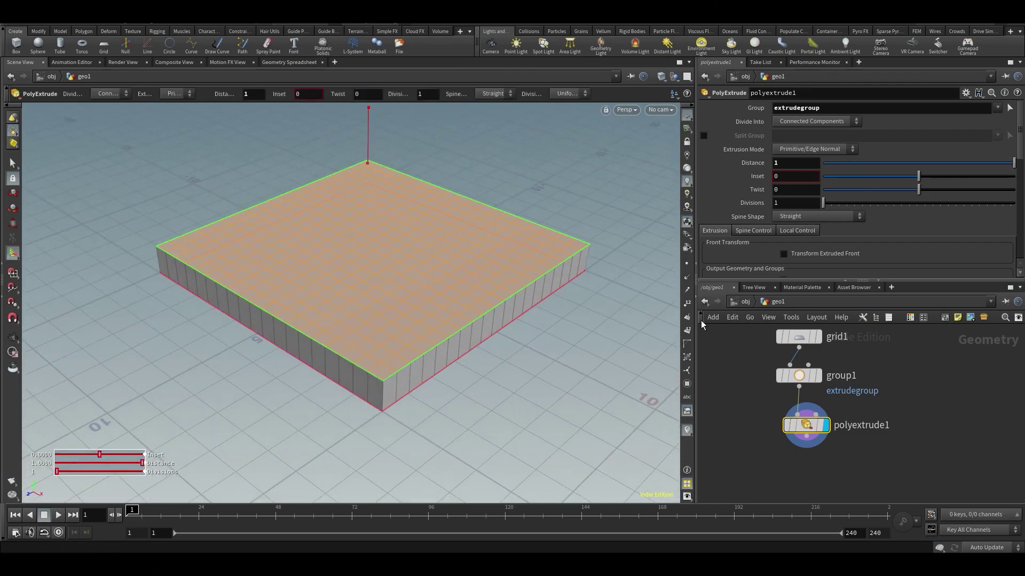
Restrict the group node's base group to primitive 0 while the extrusion stays displayed.
{"action": "left_click", "coordinate": [797, 377]}
{"action": "left_click", "coordinate": [789, 172]}
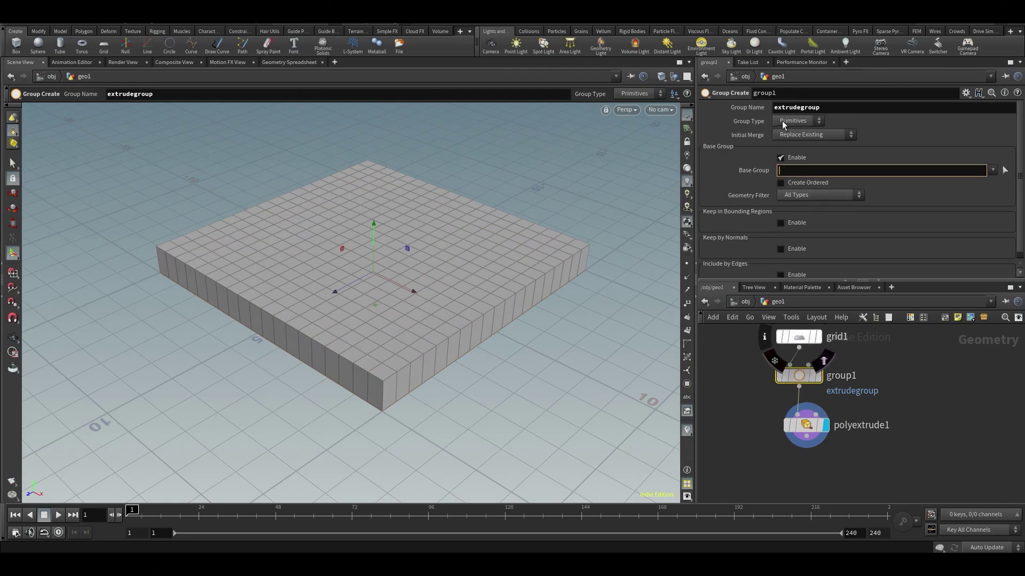
{"action": "type", "text": "0"}
{"action": "key", "text": "Return"}
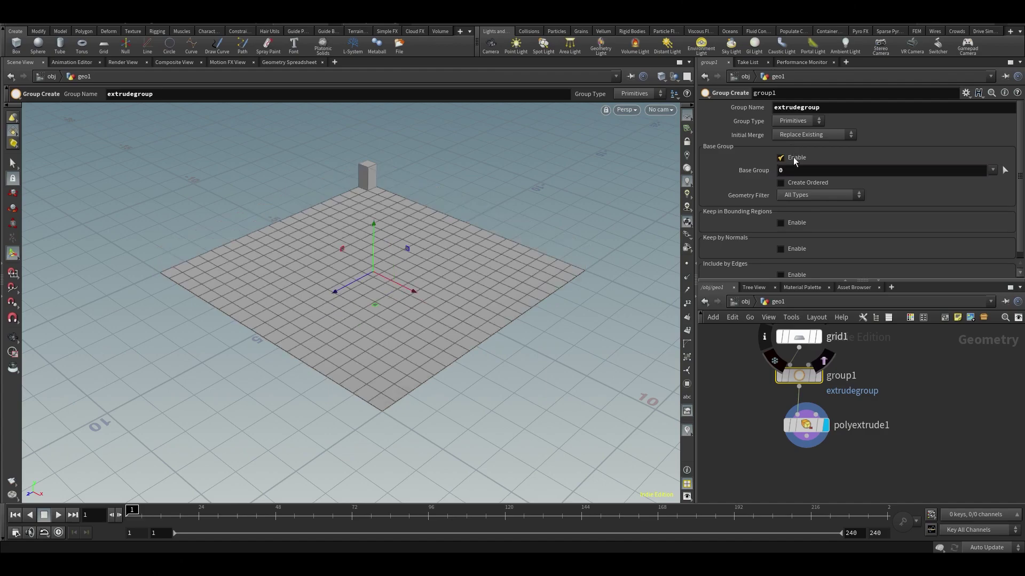
Extend the base group to primitives 0-10 and further to 0-50.
{"action": "left_click", "coordinate": [818, 168]}
{"action": "type", "text": "-10"}
{"action": "key", "text": "Return"}
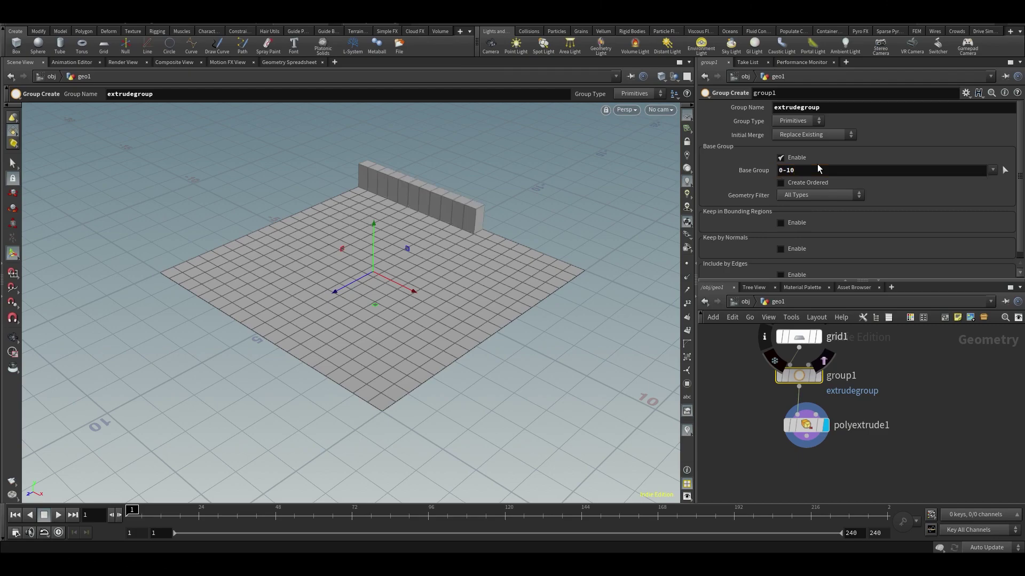
{"action": "left_click", "coordinate": [821, 172]}
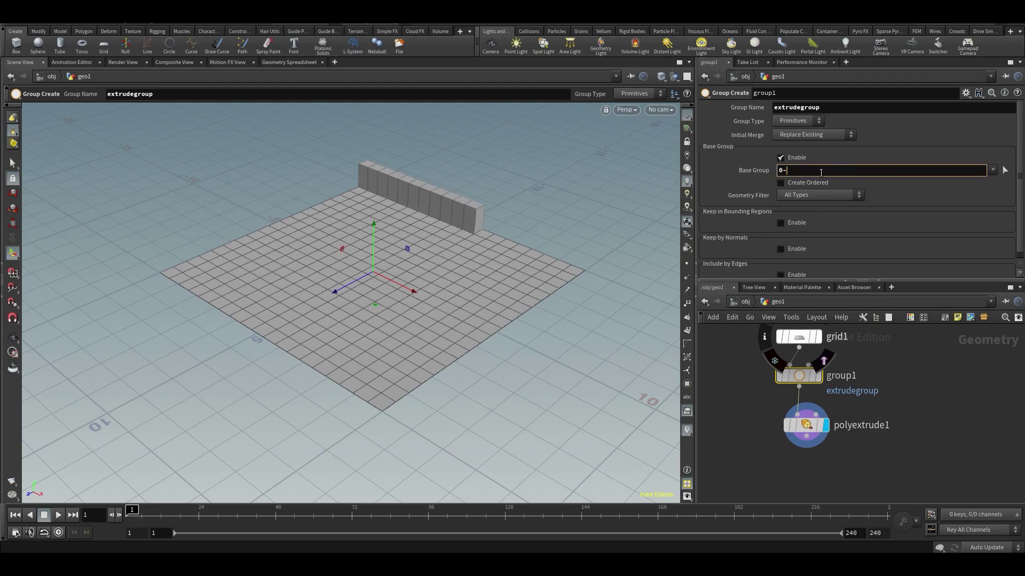
{"action": "key", "text": "Return"}
Switch the group from the base group to a bounding box about 3.86 by 1 by 3.75, centred near -1.56, 0, 1.37.
{"action": "double_click", "coordinate": [821, 172]}
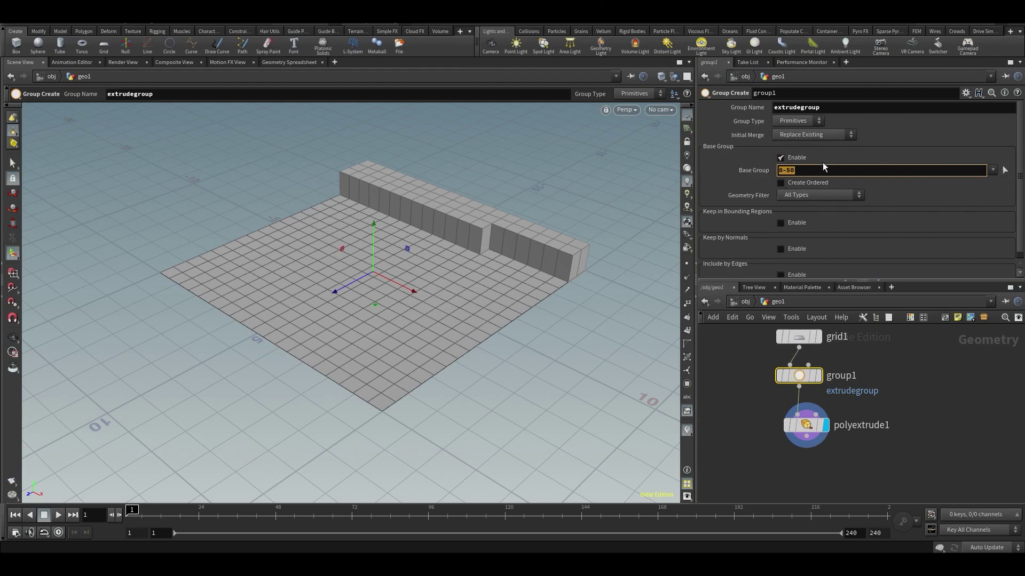
{"action": "left_click", "coordinate": [781, 158]}
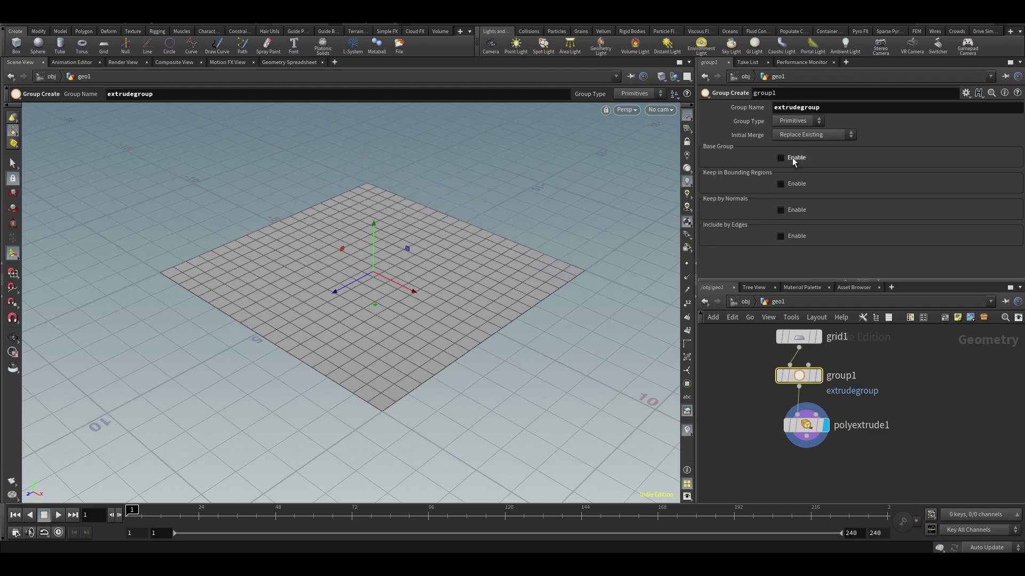
{"action": "left_click", "coordinate": [781, 185]}
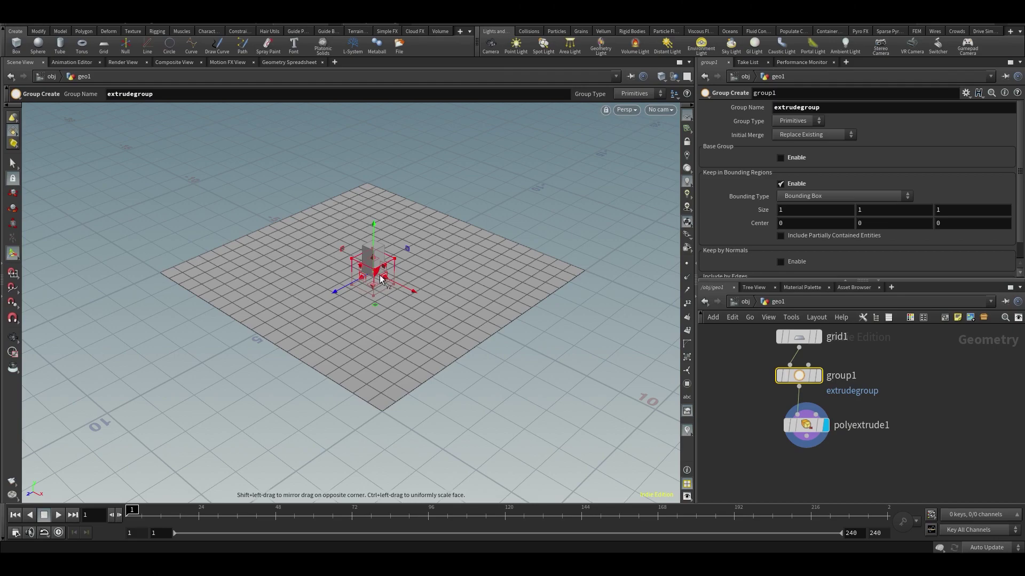
{"action": "left_click_drag", "start_coordinate": [396, 281], "coordinate": [334, 337]}
{"action": "left_click_drag", "start_coordinate": [401, 317], "coordinate": [323, 270]}
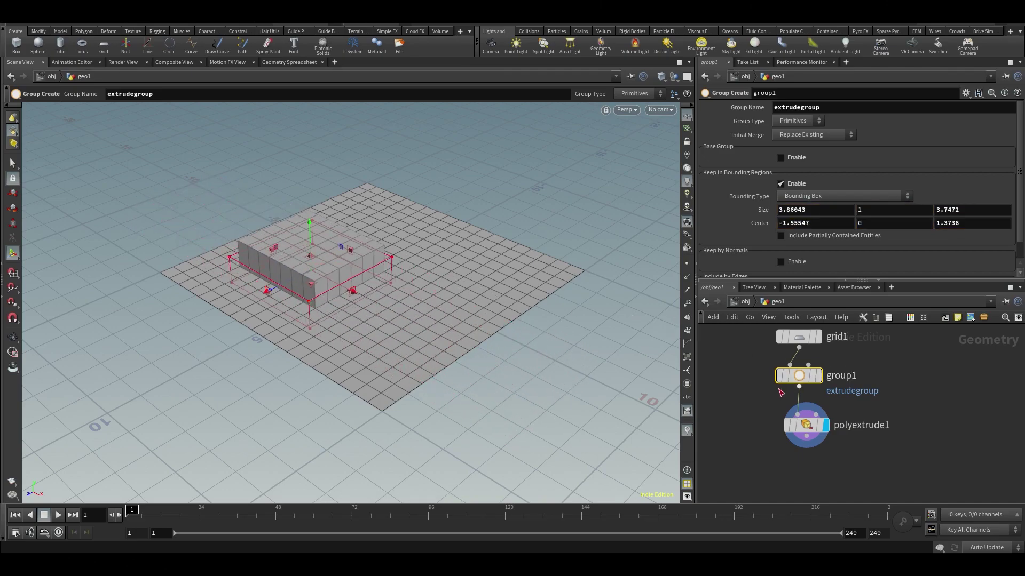
Inspect the group node's info and display the node to highlight the faces inside the bounding box.
{"action": "middle_click", "coordinate": [796, 378]}
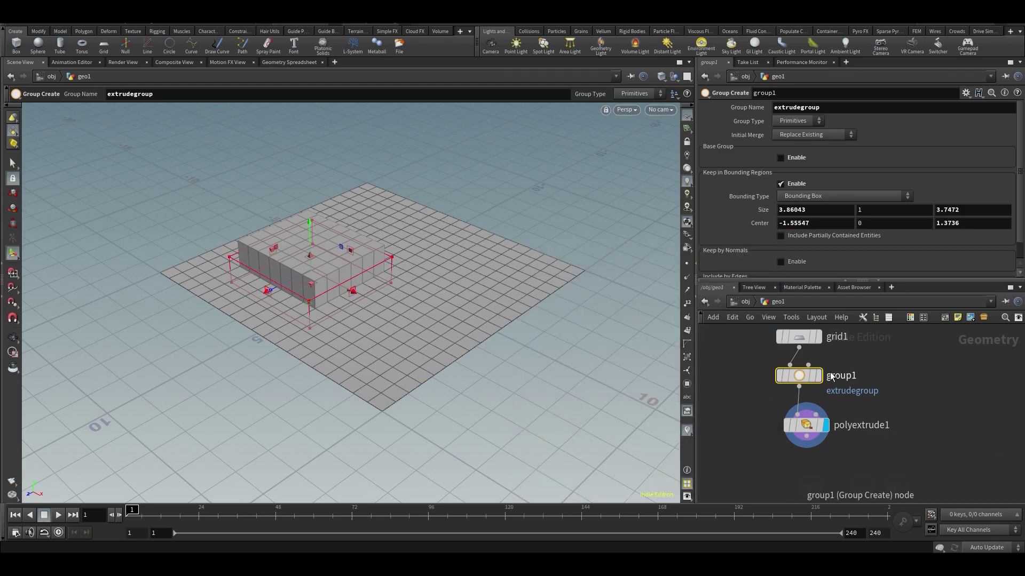
{"action": "left_click", "coordinate": [821, 360]}
{"action": "left_click_drag", "start_coordinate": [413, 273], "coordinate": [369, 298], "text": "alt"}
{"action": "key", "text": "Return"}
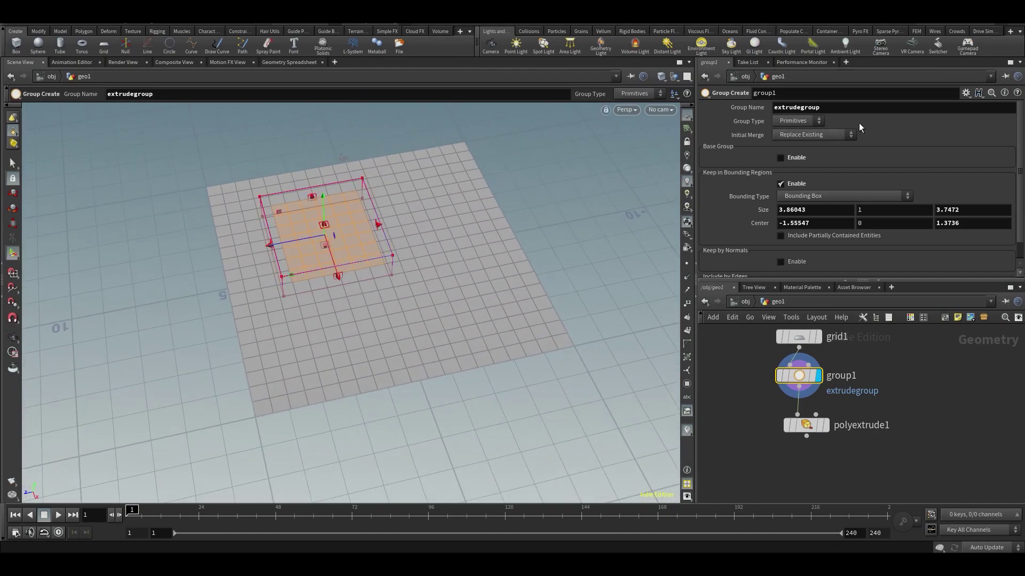
Try the Points group type, check its effect on the PolyExtrude result, and return the display to the group node.
{"action": "left_click", "coordinate": [793, 120]}
{"action": "left_click", "coordinate": [788, 143]}
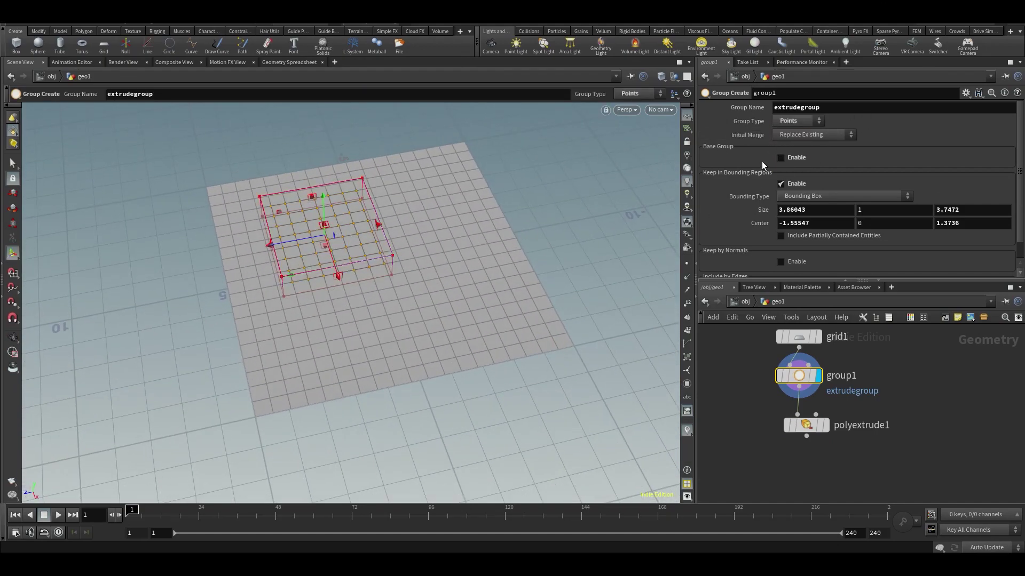
{"action": "left_click", "coordinate": [831, 401]}
{"action": "left_click", "coordinate": [806, 426]}
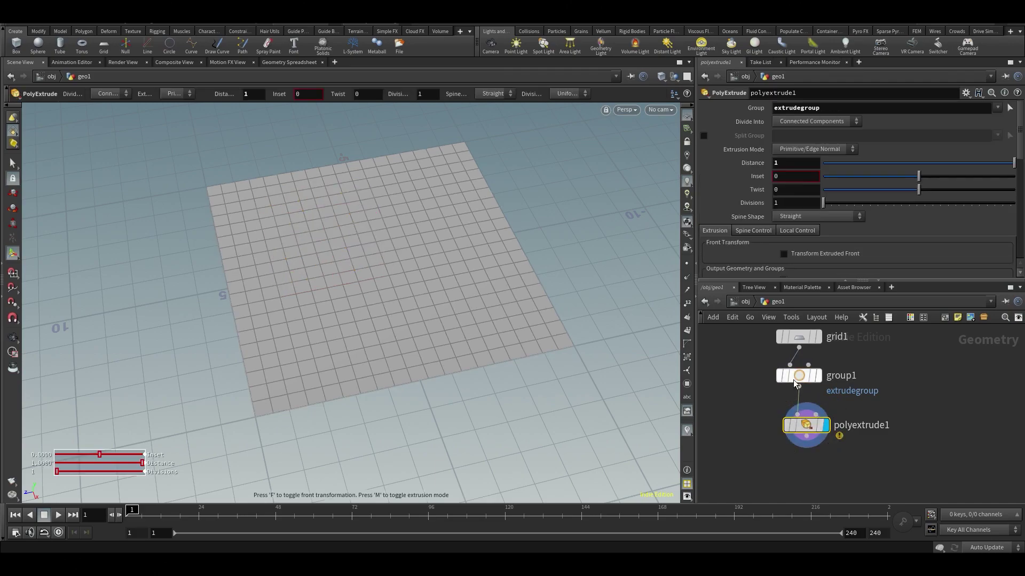
{"action": "left_click", "coordinate": [818, 375]}
{"action": "left_click", "coordinate": [799, 375]}
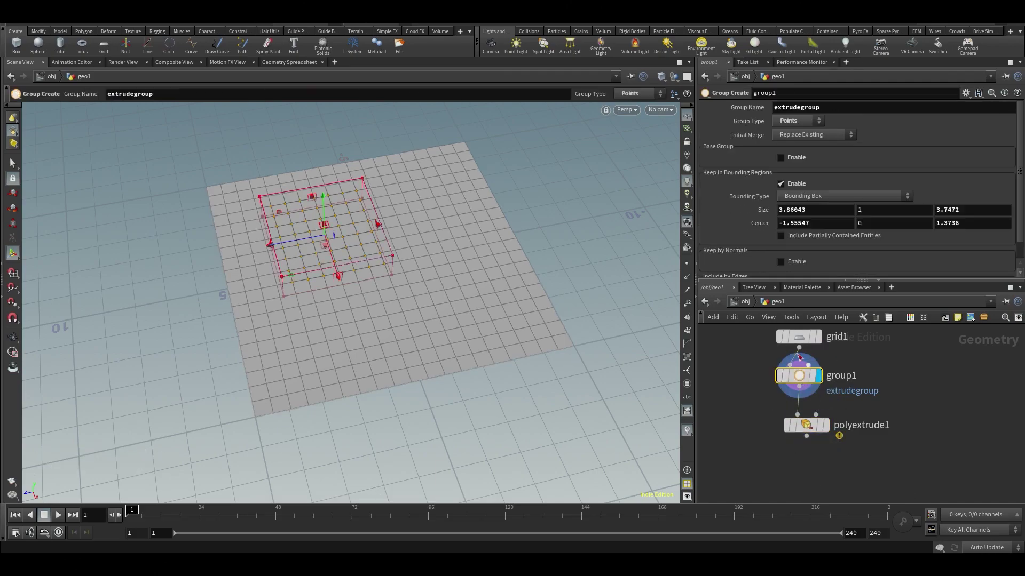
Try other group types, including Vertices, and set the group type back to Primitives.
{"action": "left_click", "coordinate": [783, 123]}
{"action": "left_click", "coordinate": [789, 155]}
{"action": "left_click", "coordinate": [792, 120]}
{"action": "left_click", "coordinate": [789, 155]}
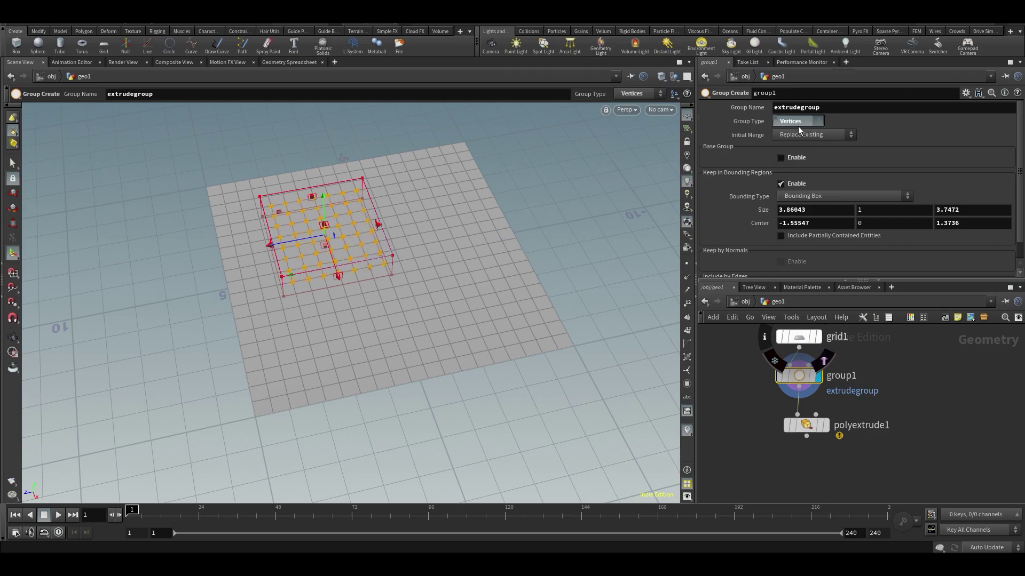
{"action": "left_click", "coordinate": [789, 135]}
{"action": "left_click_drag", "start_coordinate": [292, 249], "coordinate": [316, 252], "text": "alt"}
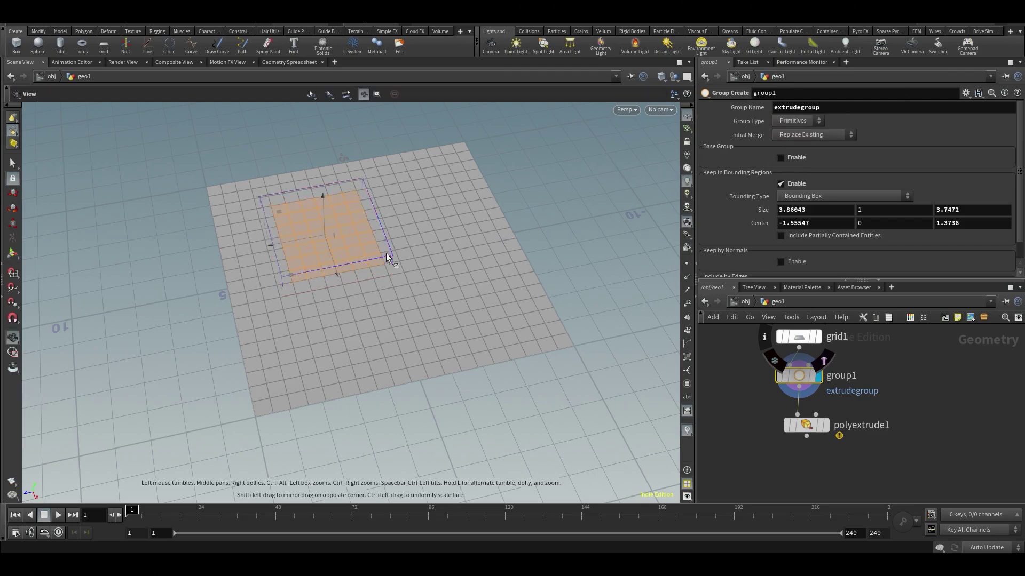
Change the group's bounding type to Bounding Sphere and enlarge its size to about 4.86 by 2 by 4.75.
{"action": "right_click_drag", "start_coordinate": [315, 251], "coordinate": [324, 257], "text": "alt"}
{"action": "left_click_drag", "start_coordinate": [325, 257], "coordinate": [344, 261]}
{"action": "key", "text": "Return"}
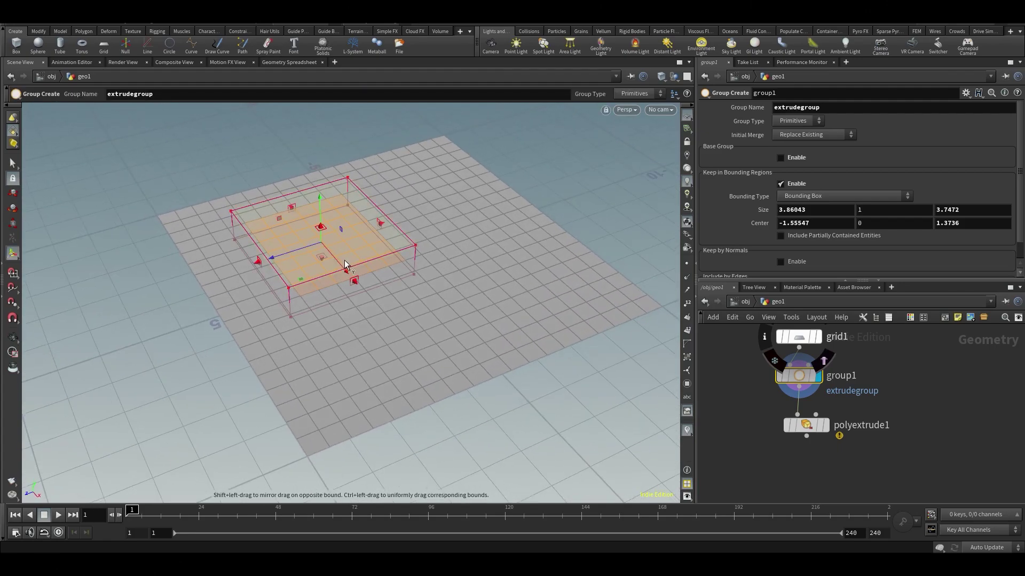
{"action": "left_click", "coordinate": [796, 197]}
{"action": "left_click", "coordinate": [791, 218]}
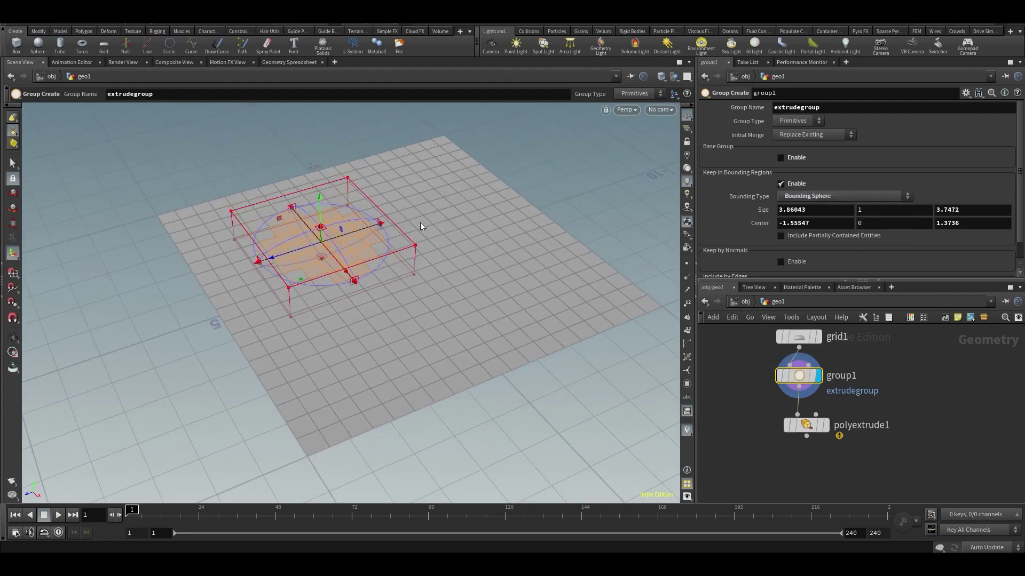
{"action": "left_click_drag", "start_coordinate": [755, 209], "coordinate": [771, 209]}
Display the PolyExtrude node, inspect the rounded extrusion, and move the node slightly further from group1.
{"action": "left_click", "coordinate": [826, 425]}
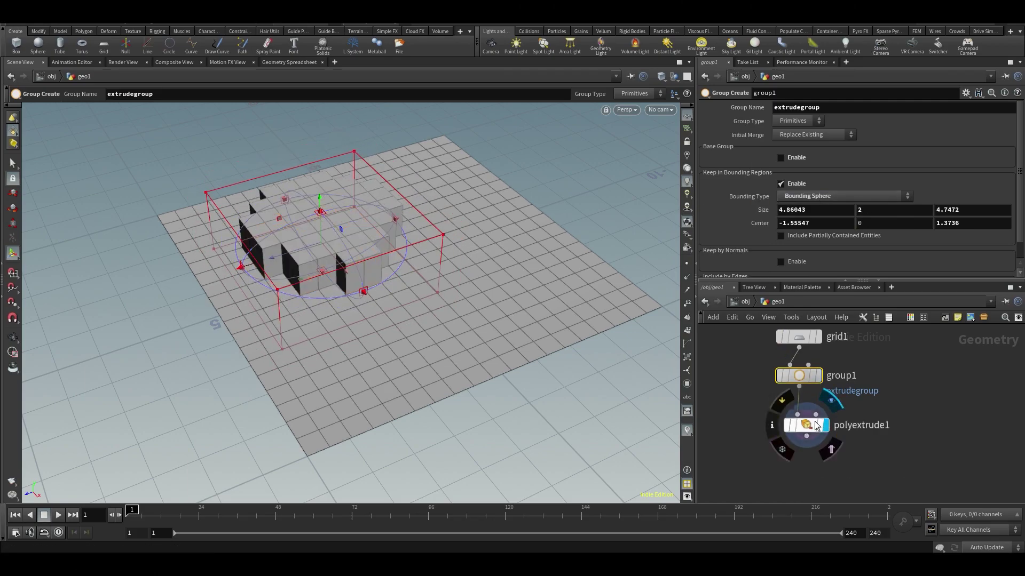
{"action": "left_click", "coordinate": [807, 425]}
{"action": "left_click_drag", "start_coordinate": [433, 305], "coordinate": [448, 321], "text": "alt"}
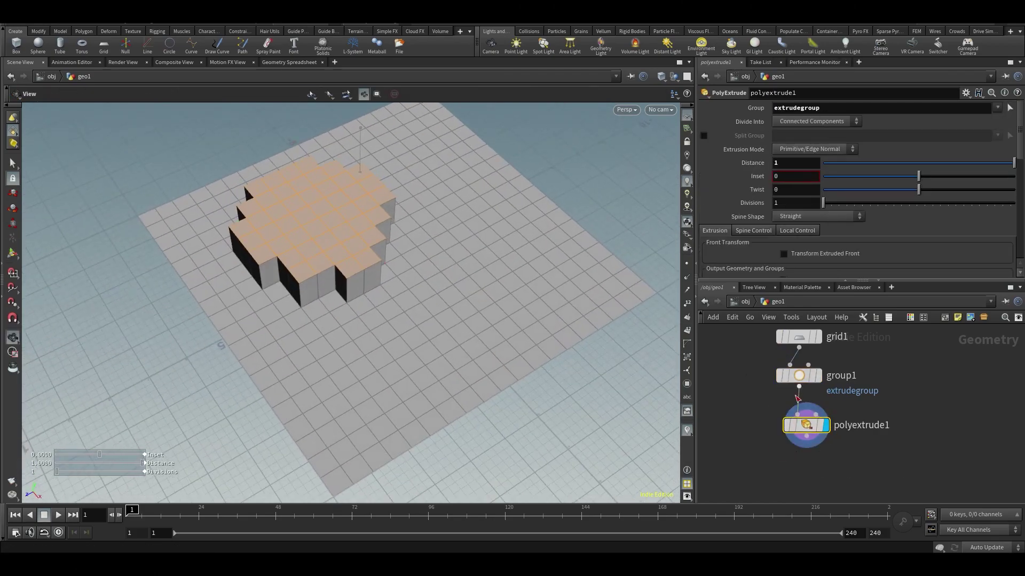
{"action": "left_click_drag", "start_coordinate": [807, 427], "coordinate": [806, 445]}
{"action": "middle_click_drag", "start_coordinate": [899, 432], "coordinate": [872, 379]}
{"action": "scroll", "coordinate": [865, 376], "scroll_direction": "down", "scroll_amount": 2}
{"action": "left_click_drag", "start_coordinate": [473, 300], "coordinate": [453, 288], "text": "alt"}
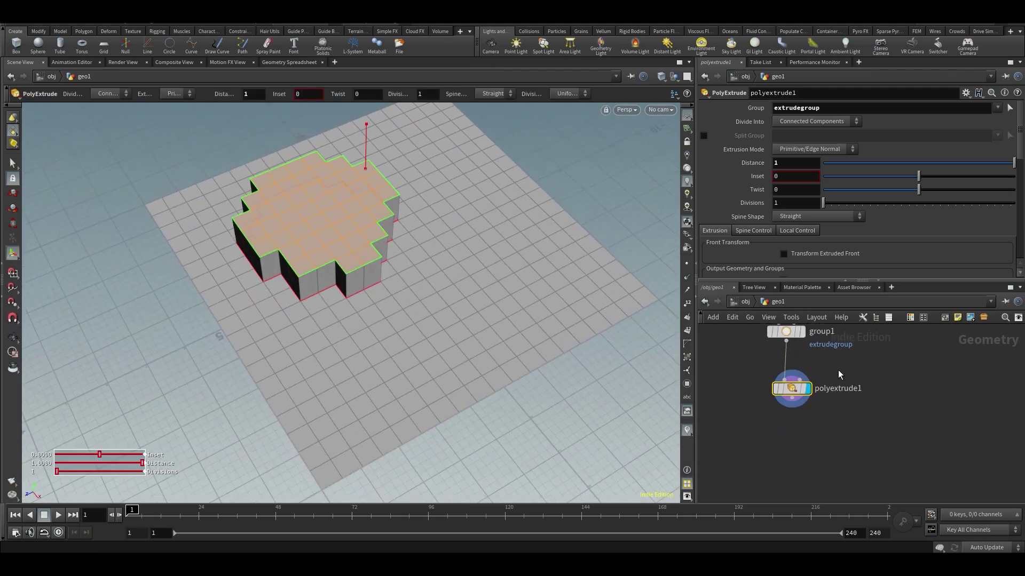
{"action": "middle_click_drag", "start_coordinate": [837, 371], "coordinate": [840, 380]}
{"action": "left_click_drag", "start_coordinate": [370, 245], "coordinate": [388, 190], "text": "alt"}
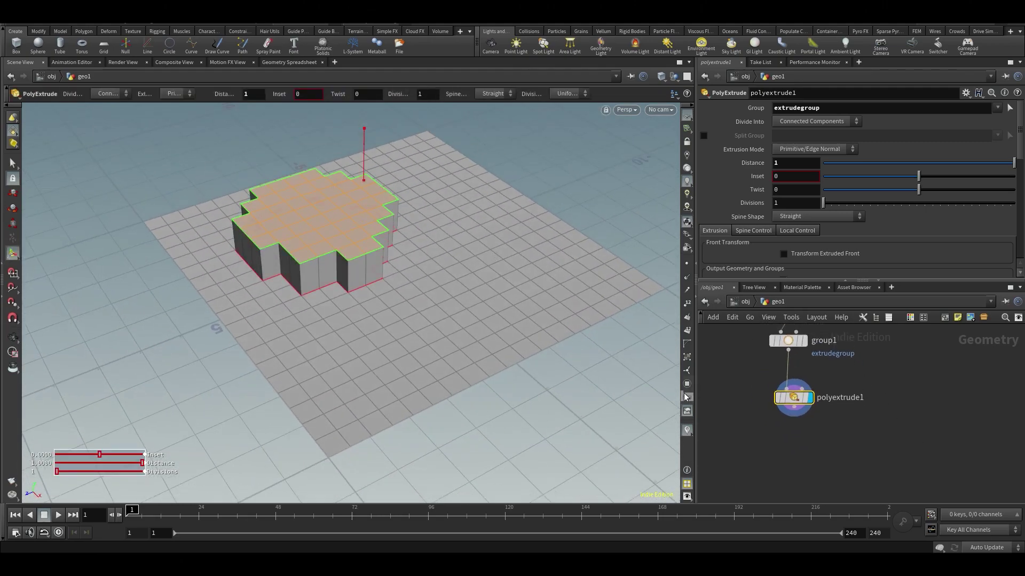
Insert a Group Expand node between group1 and polyextrude1.
{"action": "key", "text": "Tab"}
{"action": "type", "text": "group e"}
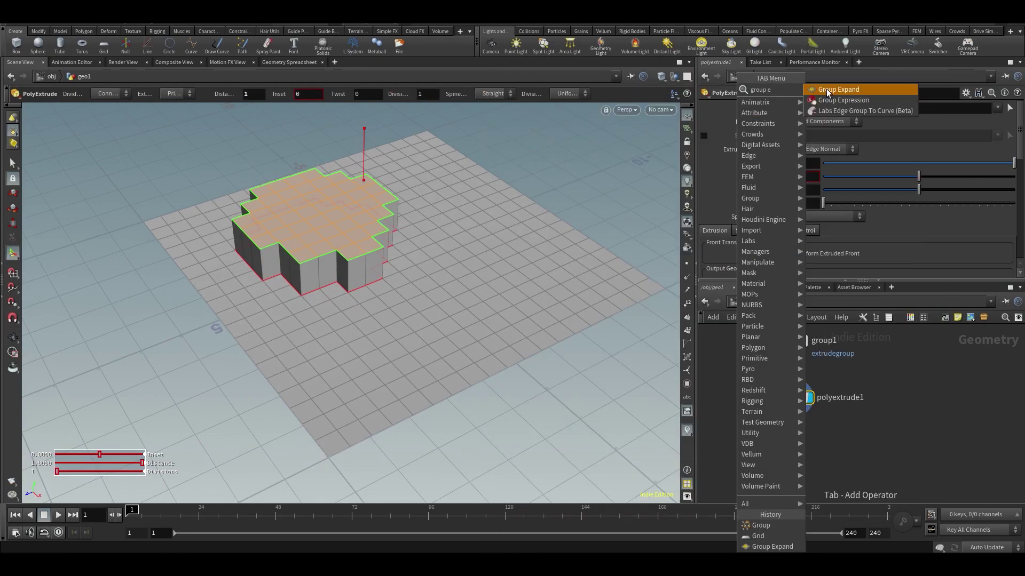
{"action": "left_click", "coordinate": [828, 91]}
{"action": "left_click", "coordinate": [794, 380]}
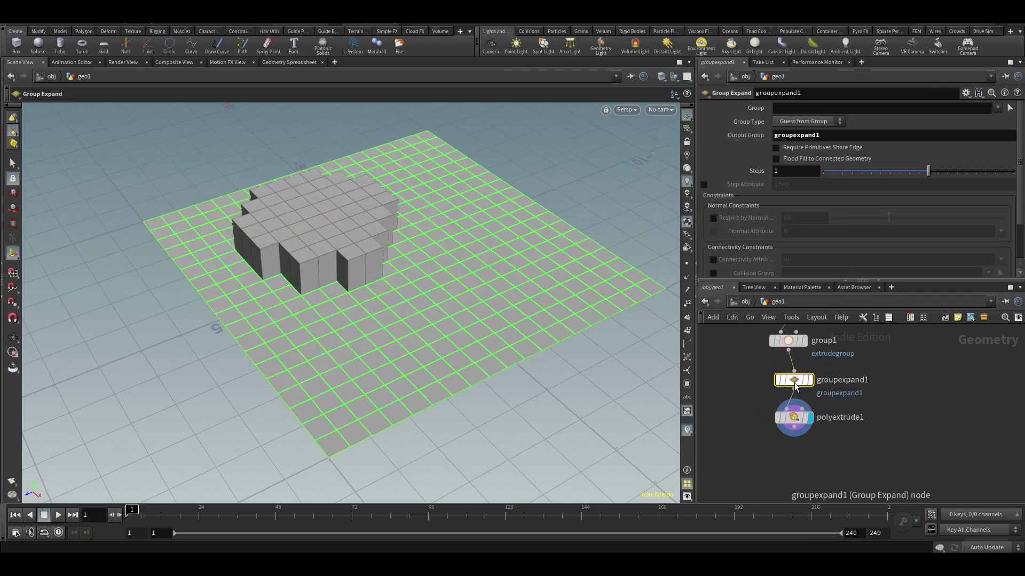
Display the Group Expand node and set both its Group and Output Group to extrudegroup.
{"action": "left_click", "coordinate": [810, 380]}
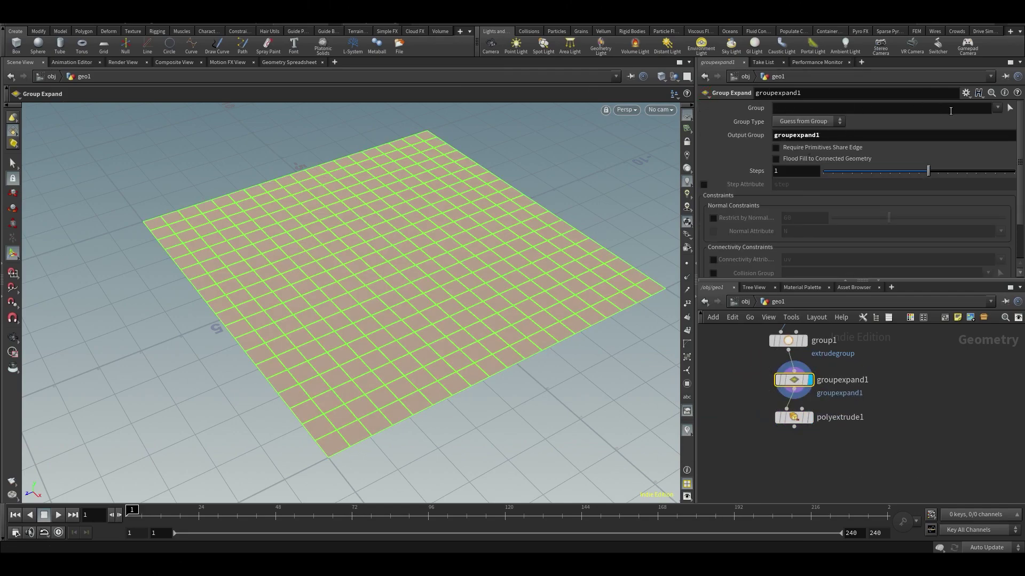
{"action": "left_click", "coordinate": [996, 109]}
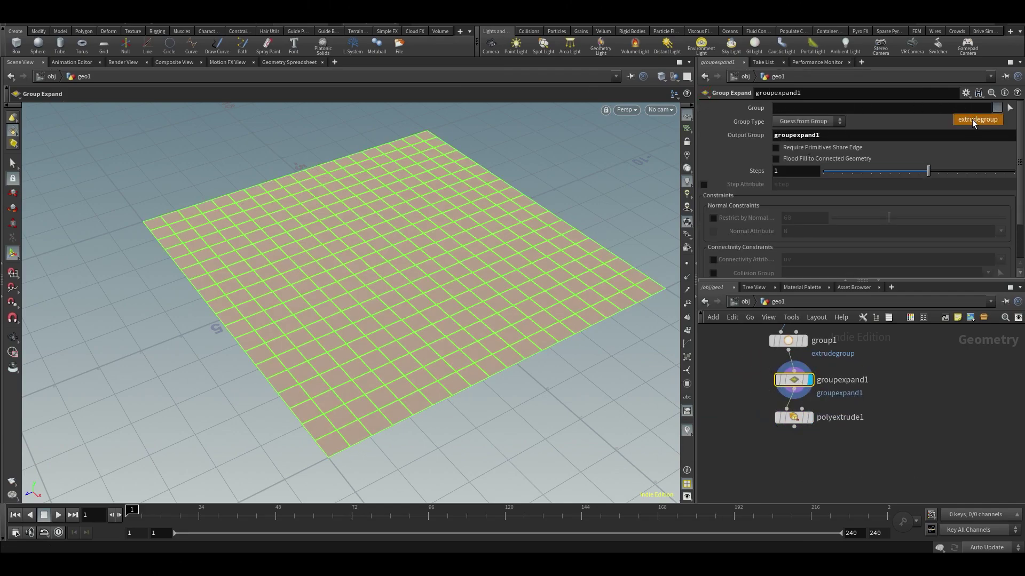
{"action": "left_click", "coordinate": [973, 121]}
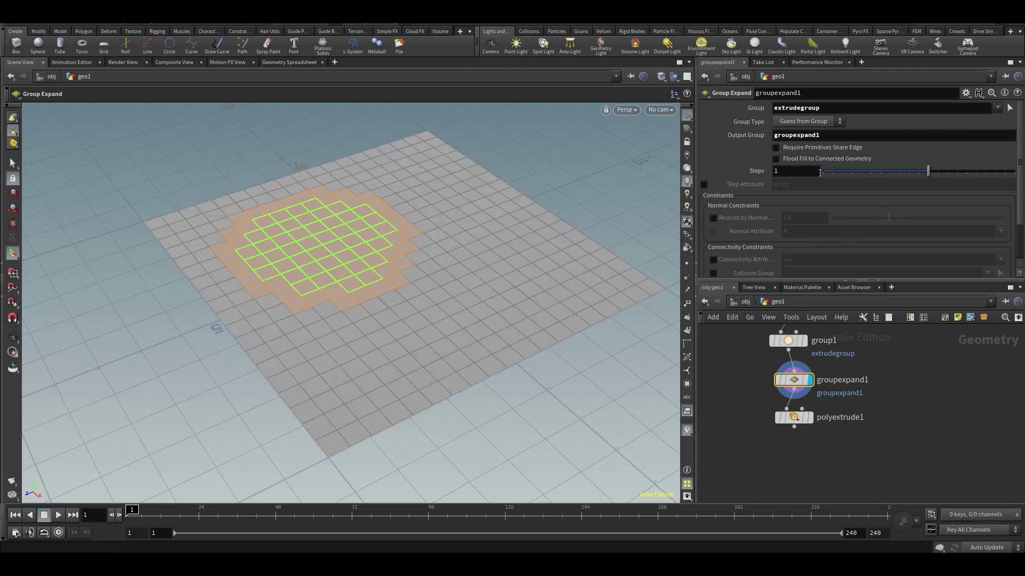
{"action": "middle_click", "coordinate": [794, 381]}
{"action": "double_click", "coordinate": [825, 105]}
{"action": "key", "text": "ctrl+c"}
{"action": "double_click", "coordinate": [839, 135]}
{"action": "key", "text": "ctrl+v"}
Try different Group Expand step counts, display the PolyExtrude result, and set Steps to 2.
{"action": "left_click", "coordinate": [907, 169]}
{"action": "mouse_move", "coordinate": [917, 168]}
{"action": "left_mouse_down"}
{"action": "mouse_move", "coordinate": [952, 167]}
{"action": "mouse_move", "coordinate": [932, 165]}
{"action": "left_mouse_up"}
{"action": "left_click", "coordinate": [810, 417]}
{"action": "left_click_drag", "start_coordinate": [929, 170], "coordinate": [912, 184]}
{"action": "mouse_move", "coordinate": [921, 185]}
{"action": "left_mouse_down"}
{"action": "mouse_move", "coordinate": [901, 181]}
{"action": "mouse_move", "coordinate": [933, 182]}
{"action": "left_mouse_up"}
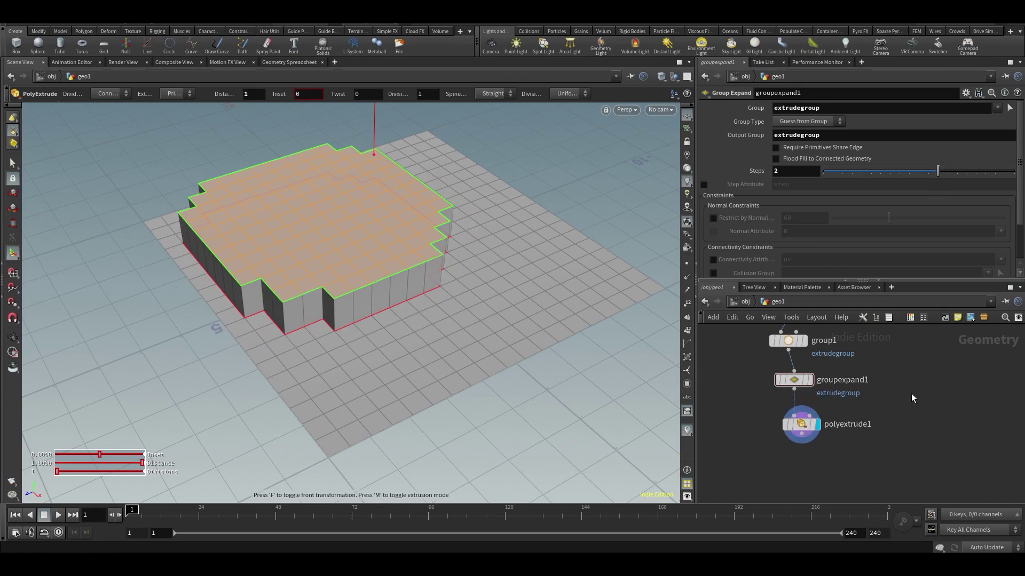
Add a second Group Create node on a new branch from grid1 and display it.
{"action": "key", "text": "h"}
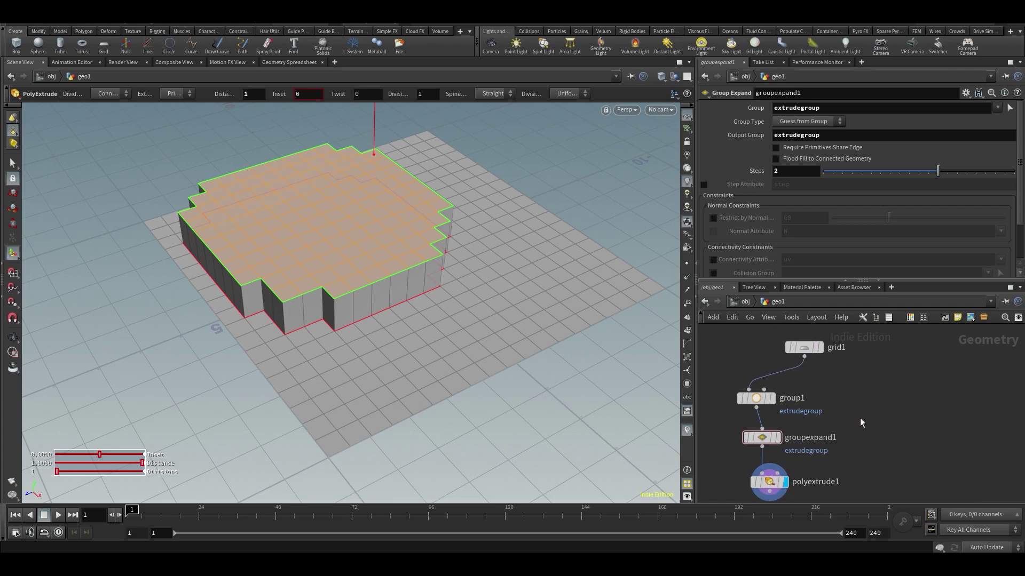
{"action": "key", "text": "Tab"}
{"action": "type", "text": "grou"}
{"action": "key", "text": "Return"}
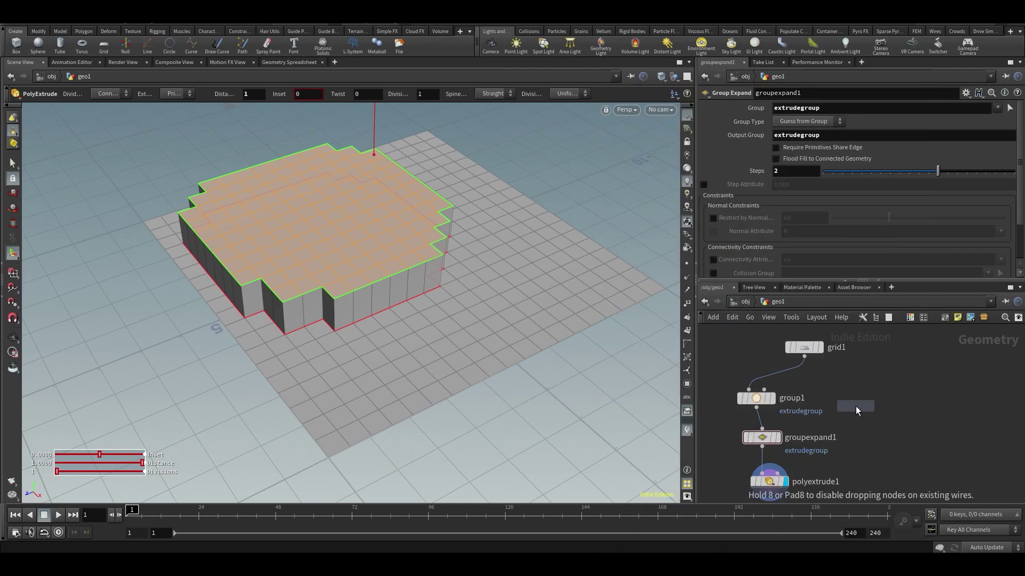
{"action": "left_click", "coordinate": [859, 439]}
{"action": "left_click_drag", "start_coordinate": [821, 397], "coordinate": [860, 421]}
{"action": "left_click", "coordinate": [874, 420]}
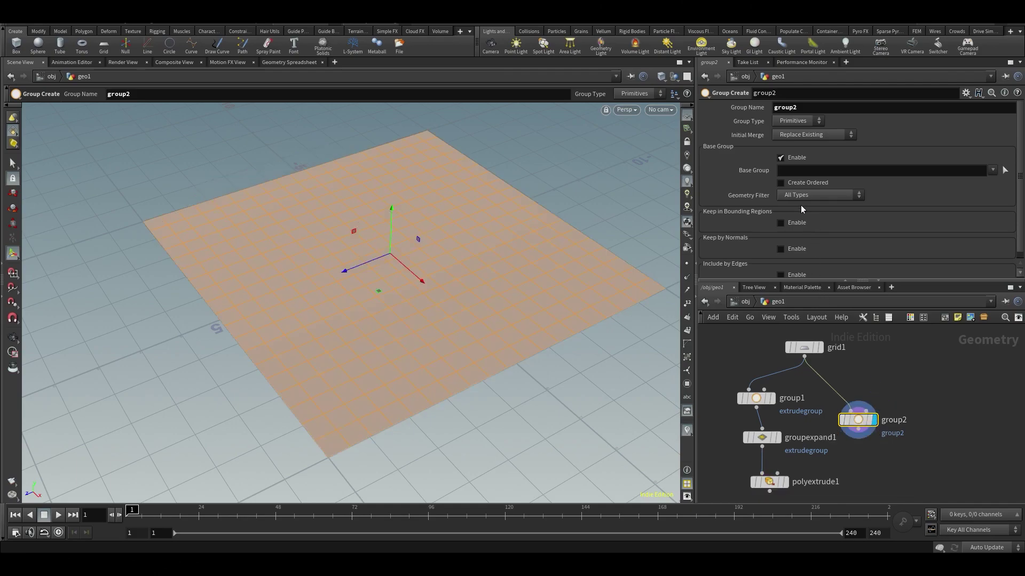
Turn off the base group on group2, name its group extrudegroup, and enable Keep in Bounding Regions.
{"action": "left_click", "coordinate": [781, 158]}
{"action": "double_click", "coordinate": [796, 108]}
{"action": "key", "text": "ctrl+v"}
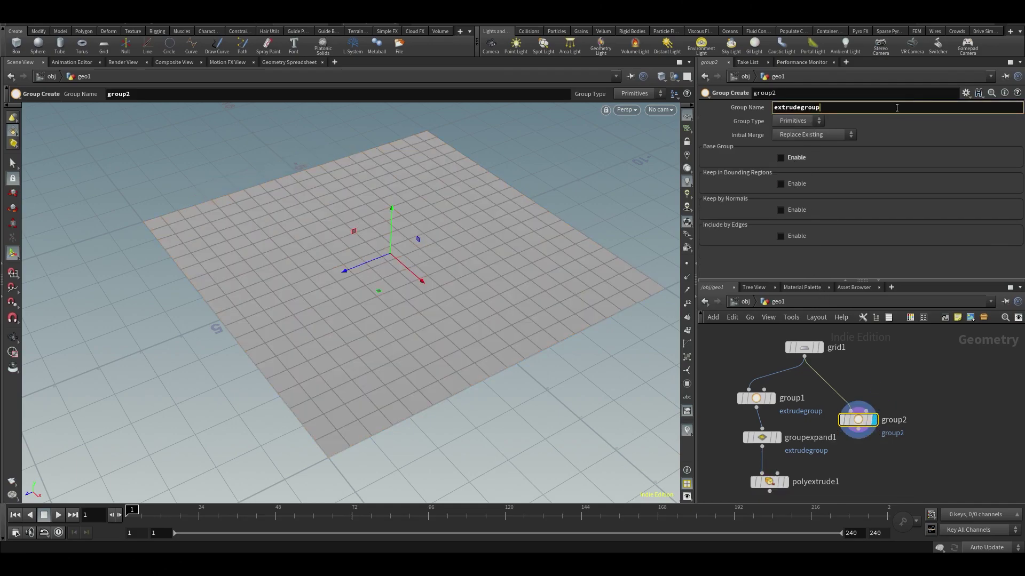
{"action": "left_click", "coordinate": [793, 184]}
{"action": "left_click", "coordinate": [798, 197]}
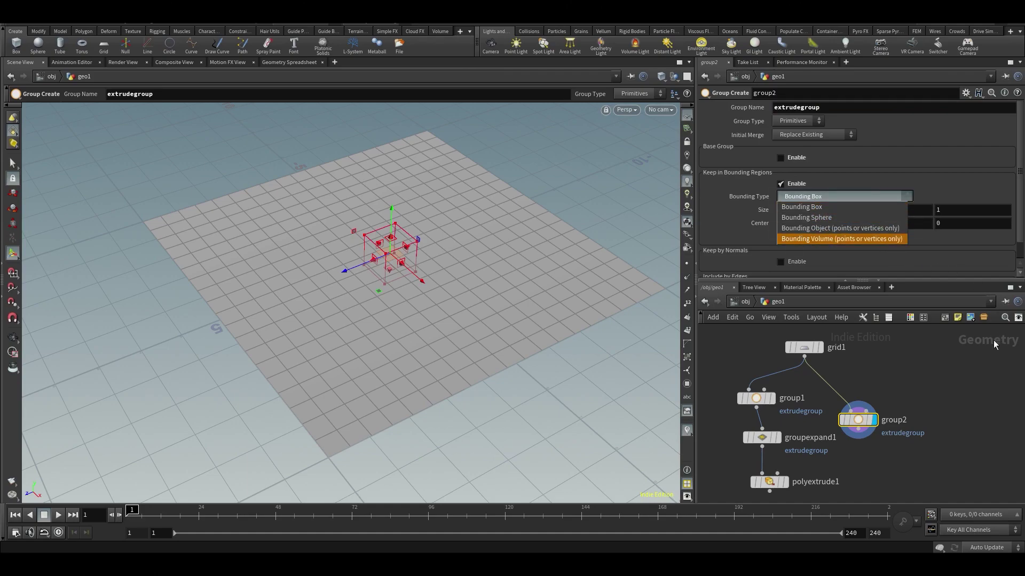
Add a Test Geometry: Pig Head node with a uniform scale of 1.97 and wire it into group2's second input.
{"action": "middle_click_drag", "start_coordinate": [941, 401], "coordinate": [878, 421]}
{"action": "key", "text": "Tab"}
{"action": "type", "text": "pig"}
{"action": "key", "text": "Return"}
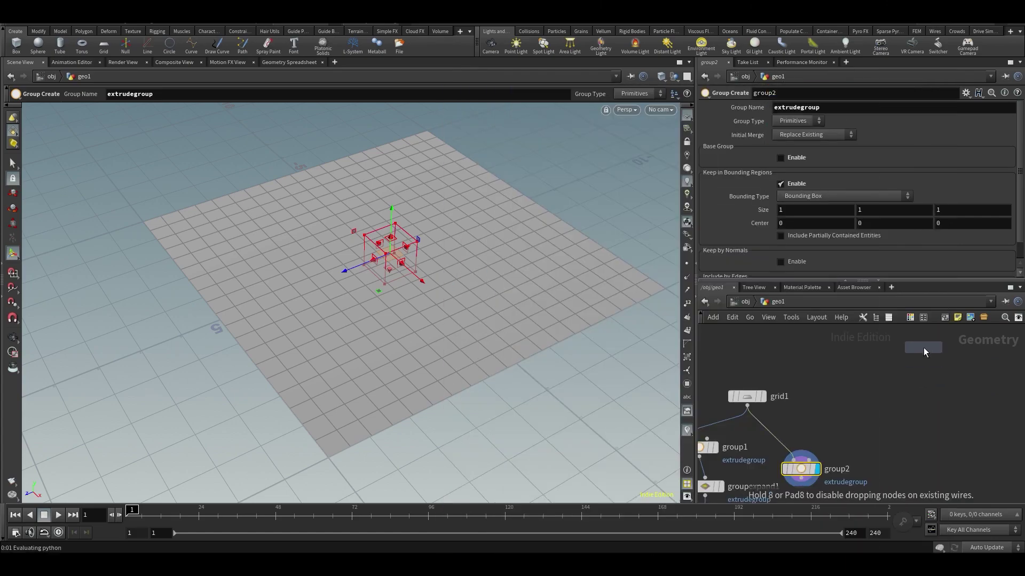
{"action": "left_click", "coordinate": [922, 349]}
{"action": "left_click_drag", "start_coordinate": [920, 350], "coordinate": [844, 383]}
{"action": "left_click_drag", "start_coordinate": [834, 140], "coordinate": [862, 151]}
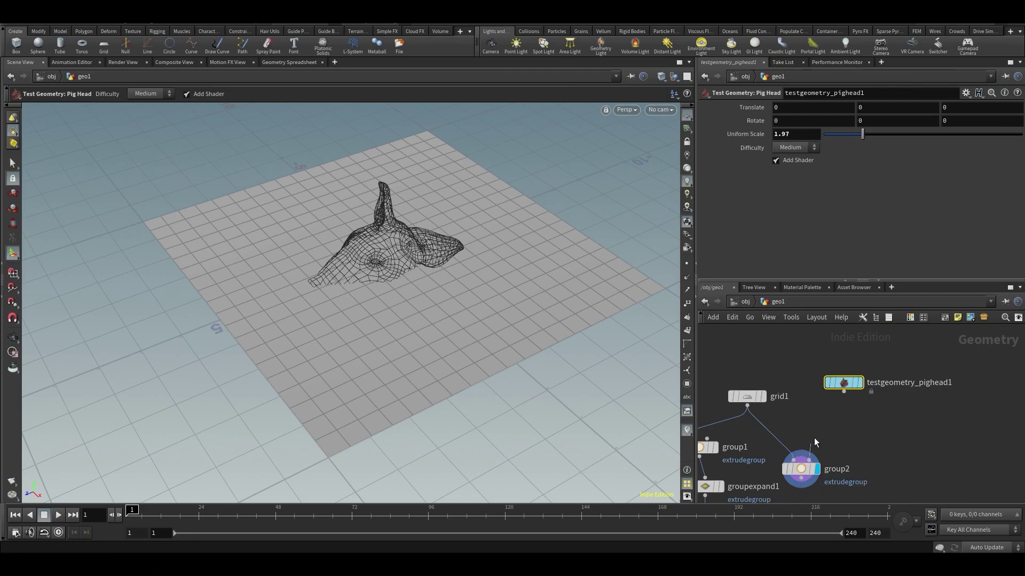
Set group2's bounding type to Bounding Object and read the error in the node's info.
{"action": "left_click", "coordinate": [801, 469]}
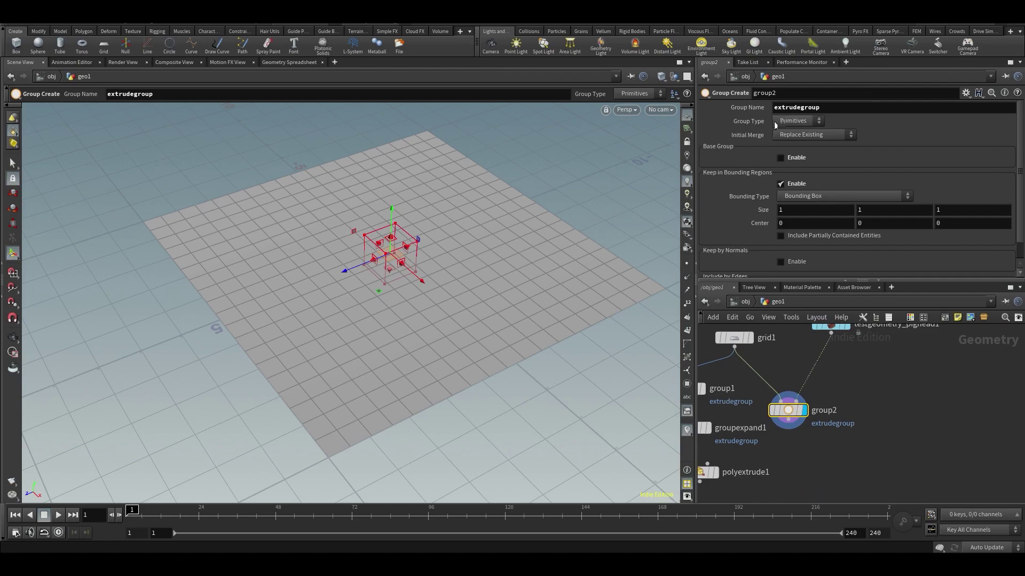
{"action": "left_click", "coordinate": [792, 199]}
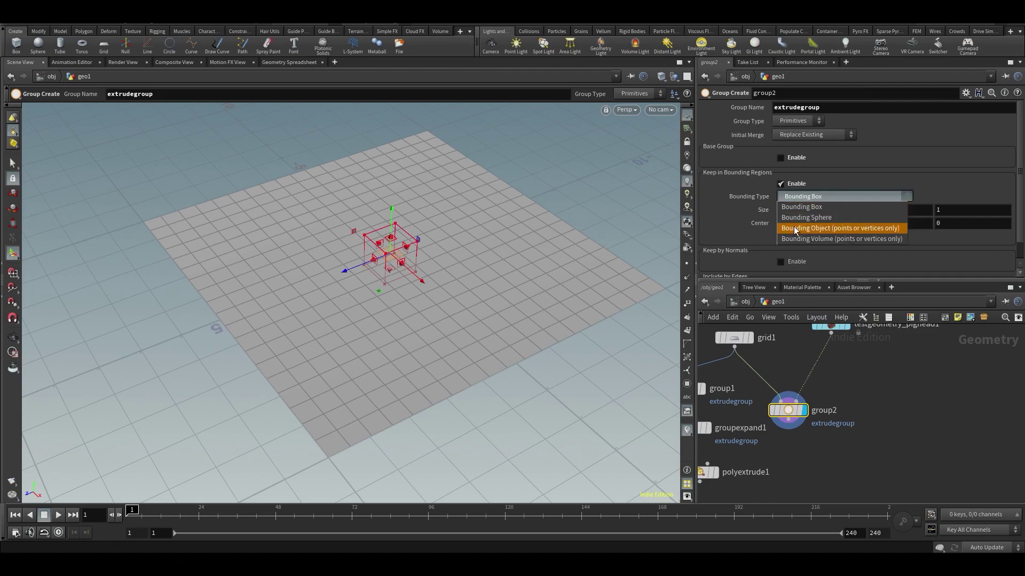
{"action": "left_click", "coordinate": [794, 229]}
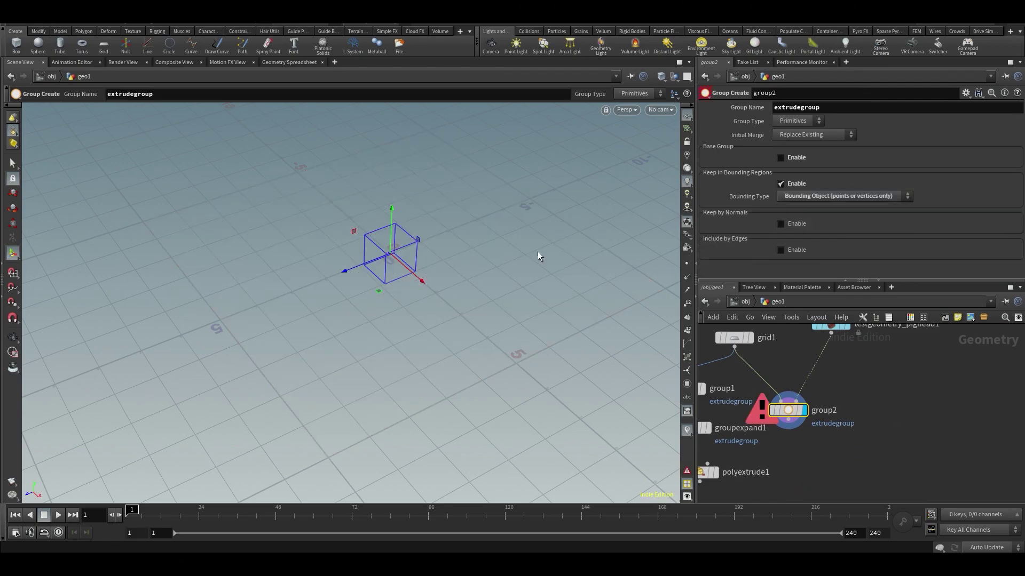
{"action": "middle_click", "coordinate": [800, 418]}
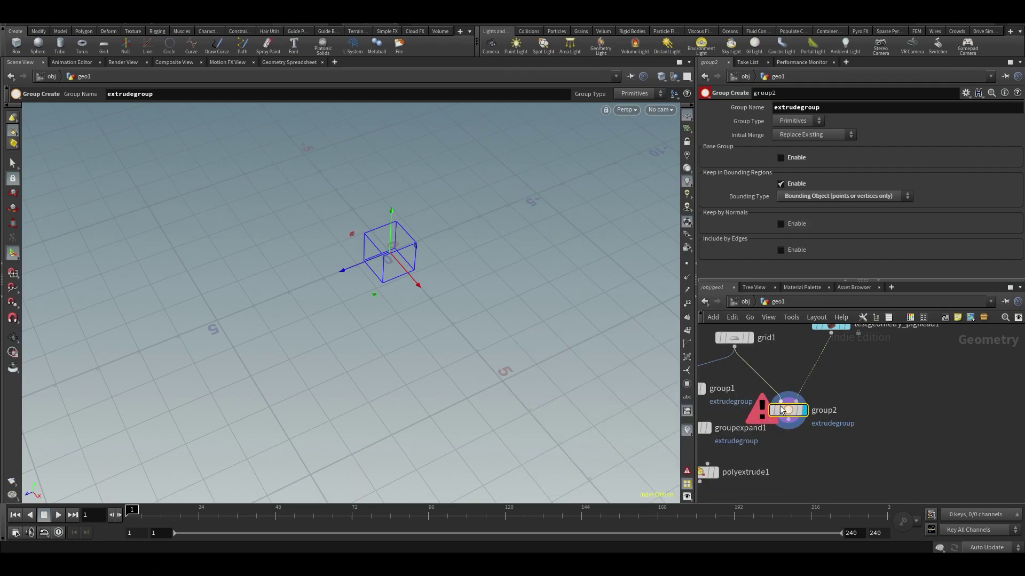
{"action": "middle_click", "coordinate": [784, 415]}
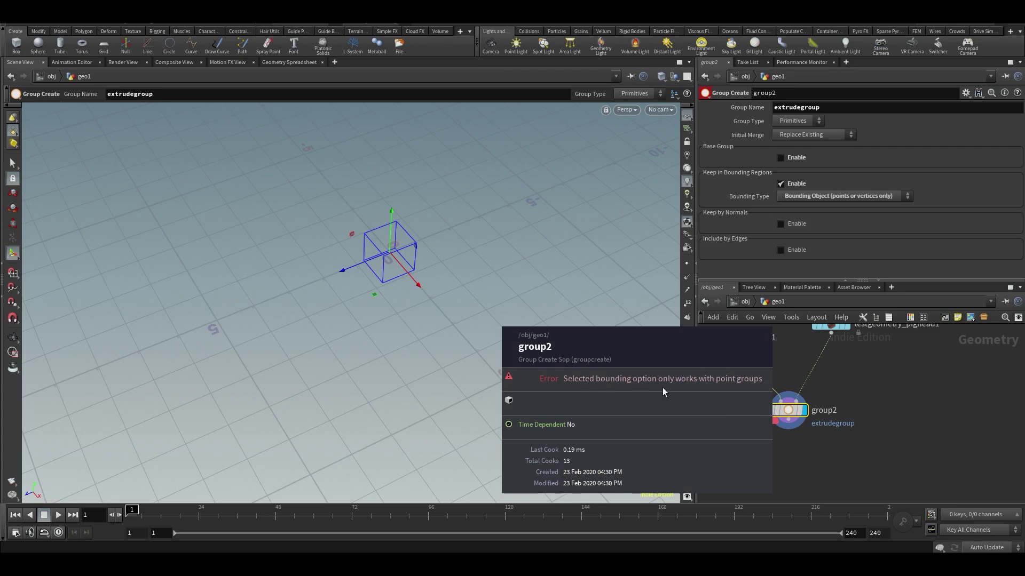
Change group2's group type to Points and check the pig head bounding object against the grid.
{"action": "left_click", "coordinate": [799, 122]}
{"action": "left_click", "coordinate": [795, 133]}
{"action": "key", "text": "Escape"}
{"action": "left_click_drag", "start_coordinate": [445, 299], "coordinate": [354, 270]}
{"action": "key", "text": "Return"}
Add a Transform node below group2 and display it.
{"action": "middle_click_drag", "start_coordinate": [793, 449], "coordinate": [795, 417]}
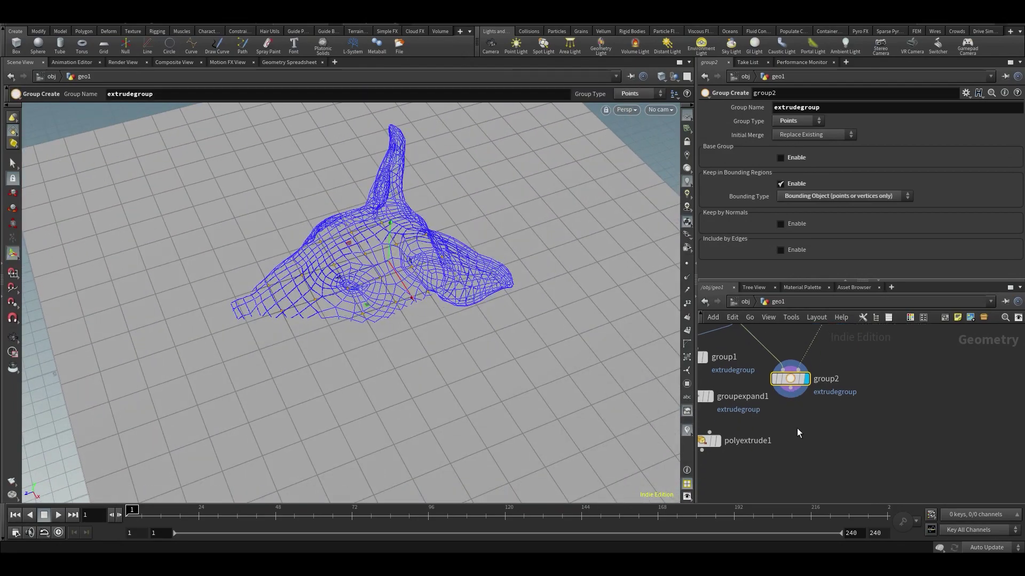
{"action": "key", "text": "Tab"}
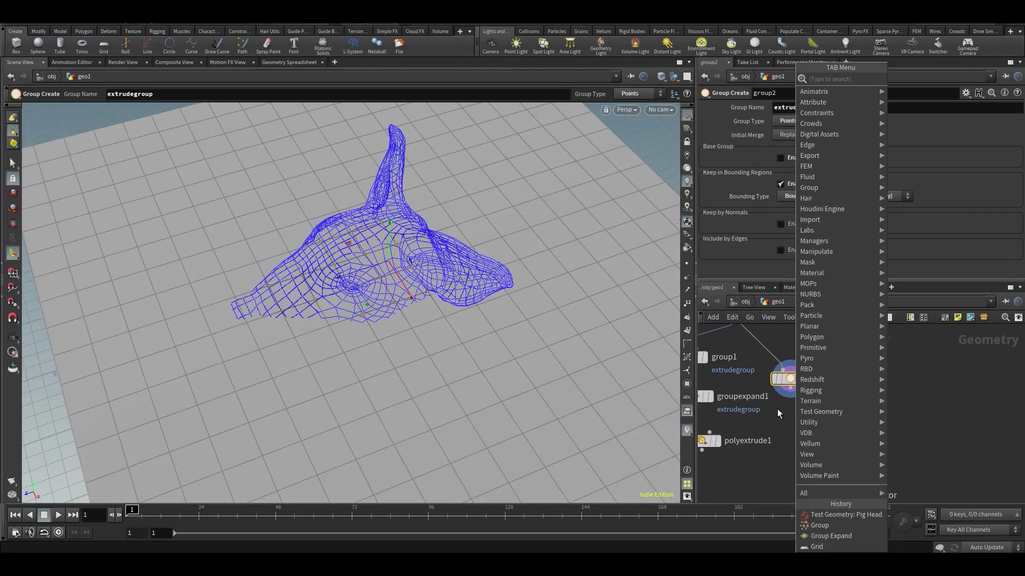
{"action": "left_click", "coordinate": [493, 261]}
{"action": "left_click_drag", "start_coordinate": [492, 262], "coordinate": [512, 238], "text": "alt"}
{"action": "key", "text": "Tab"}
{"action": "type", "text": "transform"}
{"action": "key", "text": "Return"}
{"action": "left_click", "coordinate": [807, 425]}
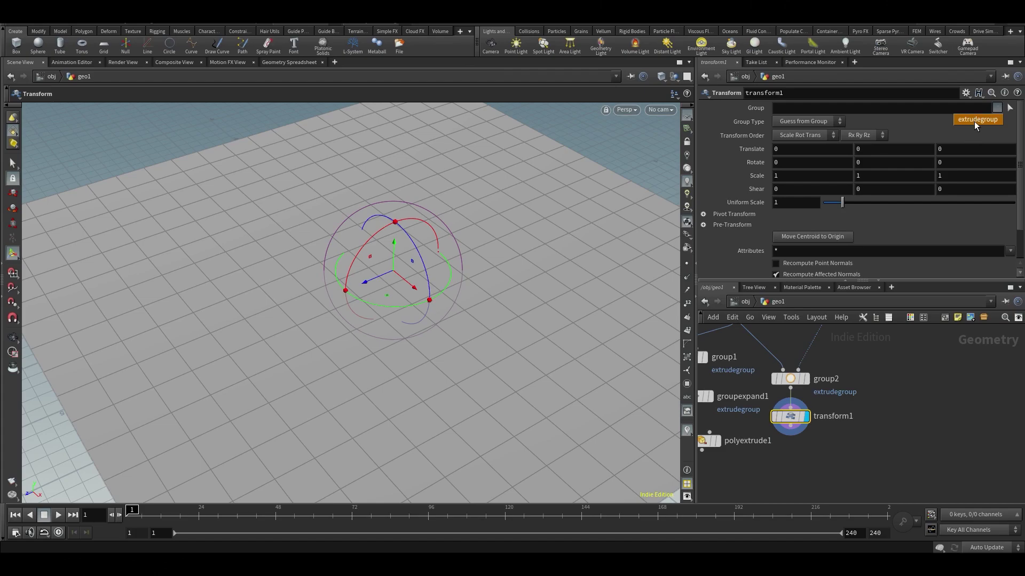
Limit the Transform node to extrudegroup and set its Y translation to 0.8.
{"action": "left_click", "coordinate": [974, 121]}
{"action": "middle_click_drag", "start_coordinate": [875, 148], "coordinate": [928, 153]}
{"action": "mouse_move", "coordinate": [536, 308]}
{"action": "left_mouse_down", "text": "alt"}
{"action": "mouse_move", "coordinate": [547, 289]}
{"action": "mouse_move", "coordinate": [669, 253]}
{"action": "mouse_move", "coordinate": [564, 256]}
{"action": "mouse_move", "coordinate": [508, 271]}
{"action": "mouse_move", "coordinate": [512, 277]}
{"action": "left_mouse_up", "text": "alt"}
{"action": "key", "text": "Return"}
Add a Soft Transform node beside transform1, wire group2's output into it, and display it.
{"action": "middle_click_drag", "start_coordinate": [868, 414], "coordinate": [809, 433]}
{"action": "key", "text": "Tab"}
{"action": "type", "text": "soft"}
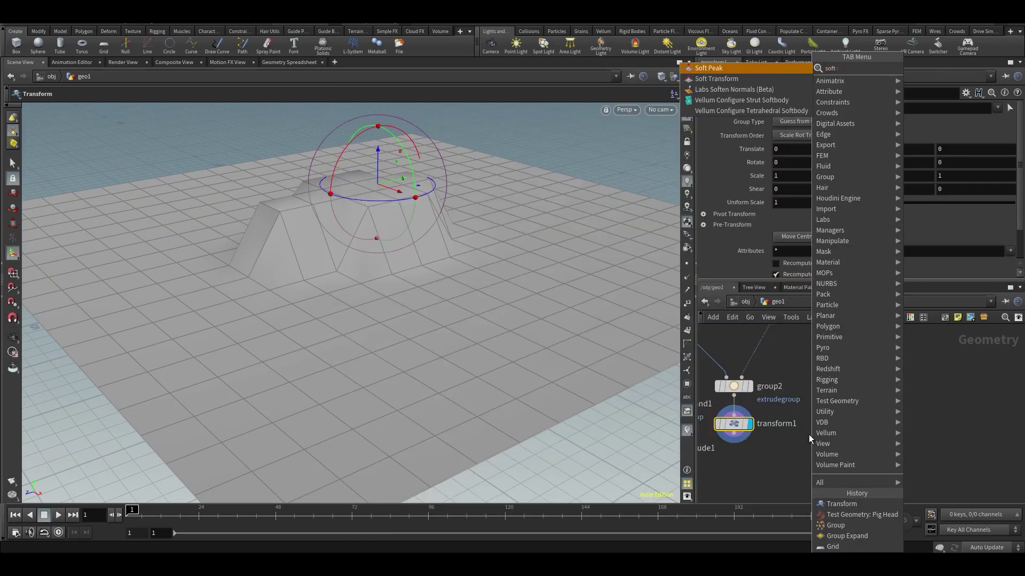
{"action": "left_click", "coordinate": [748, 77]}
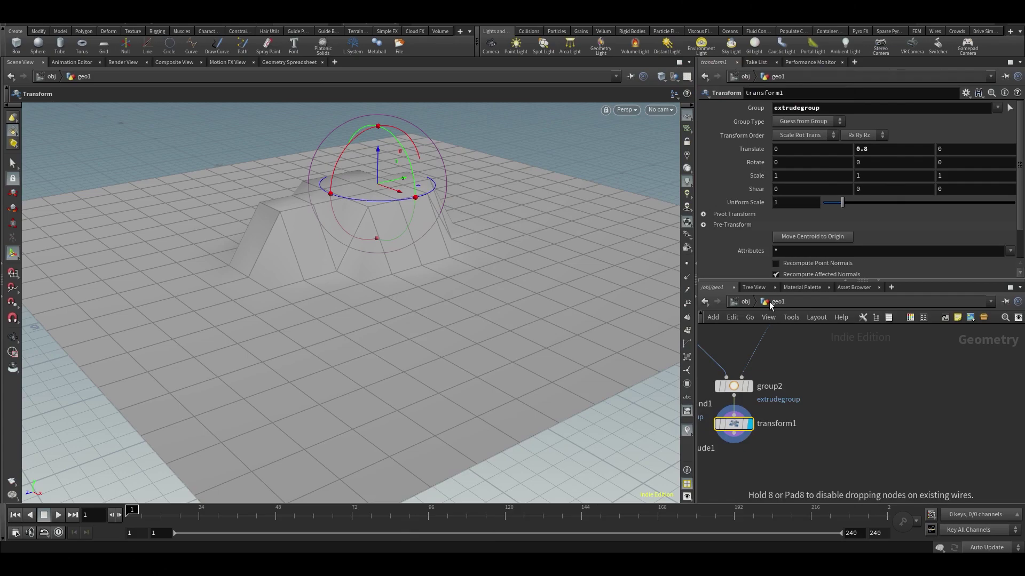
{"action": "left_click", "coordinate": [808, 425]}
{"action": "left_click", "coordinate": [734, 395]}
{"action": "left_click", "coordinate": [807, 416]}
{"action": "left_click", "coordinate": [825, 407]}
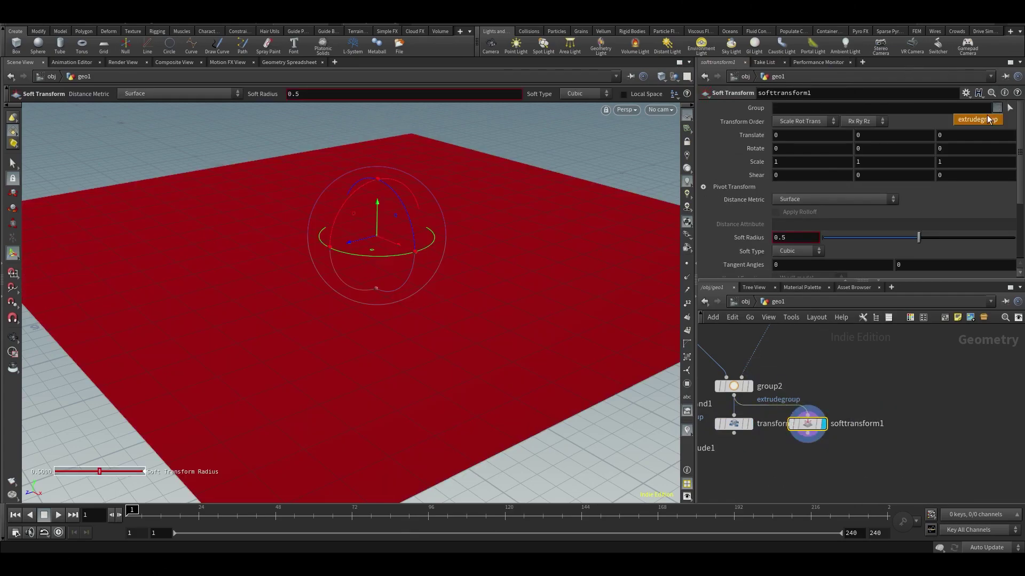
Limit the Soft Transform to extrudegroup with Y translation 0.8, soft radius 1.763 and Y rotation of about 38.86.
{"action": "left_click", "coordinate": [988, 120]}
{"action": "middle_click_drag", "start_coordinate": [870, 135], "coordinate": [904, 240]}
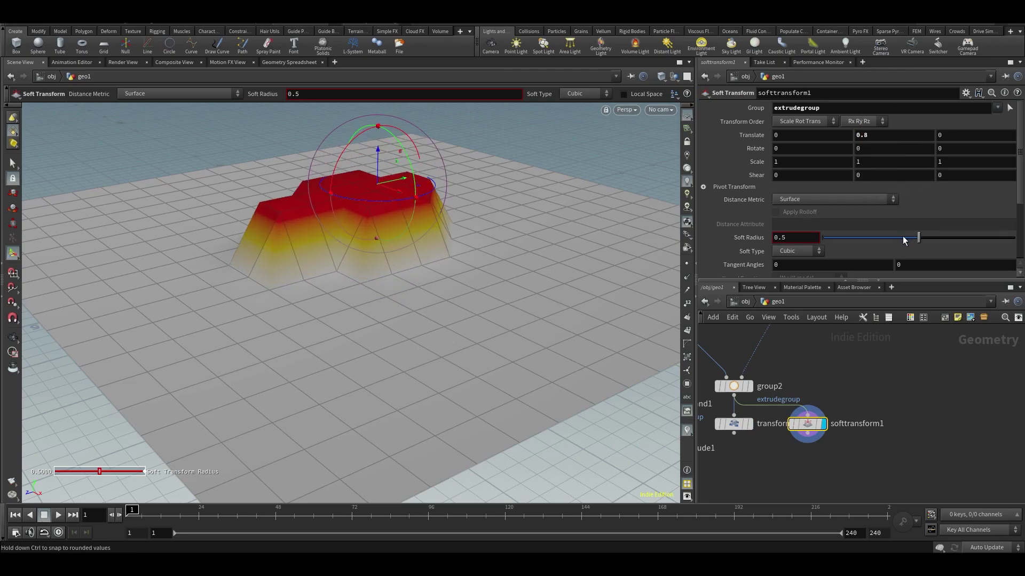
{"action": "middle_click_drag", "start_coordinate": [796, 235], "coordinate": [867, 234]}
{"action": "left_click_drag", "start_coordinate": [374, 204], "coordinate": [422, 193]}
{"action": "left_click_drag", "start_coordinate": [377, 244], "coordinate": [341, 290], "text": "alt"}
{"action": "scroll", "coordinate": [341, 290], "scroll_direction": "down", "scroll_amount": 2, "text": "alt"}
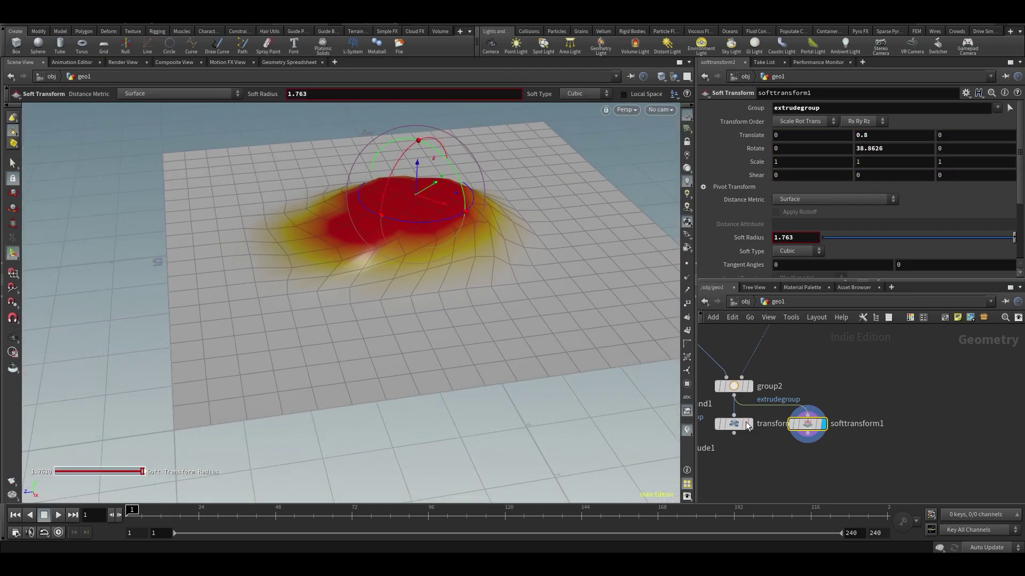
Move the polyextrude1 node further below groupexpand1 in the network and select it.
{"action": "middle_click_drag", "start_coordinate": [789, 488], "coordinate": [833, 488]}
{"action": "scroll", "coordinate": [838, 442], "scroll_direction": "down", "scroll_amount": 3}
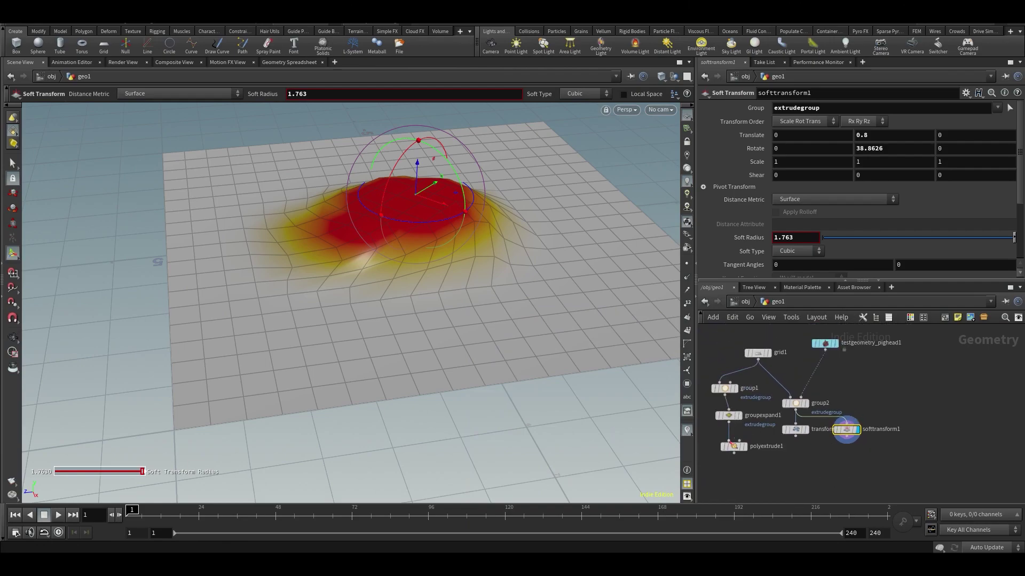
{"action": "left_click_drag", "start_coordinate": [732, 444], "coordinate": [733, 463]}
{"action": "left_click", "coordinate": [734, 468]}
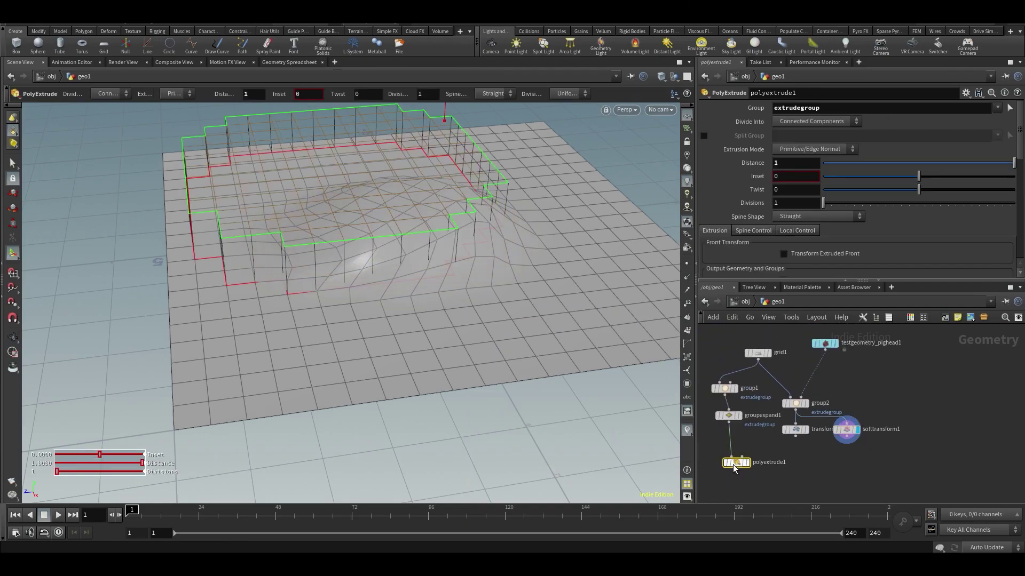
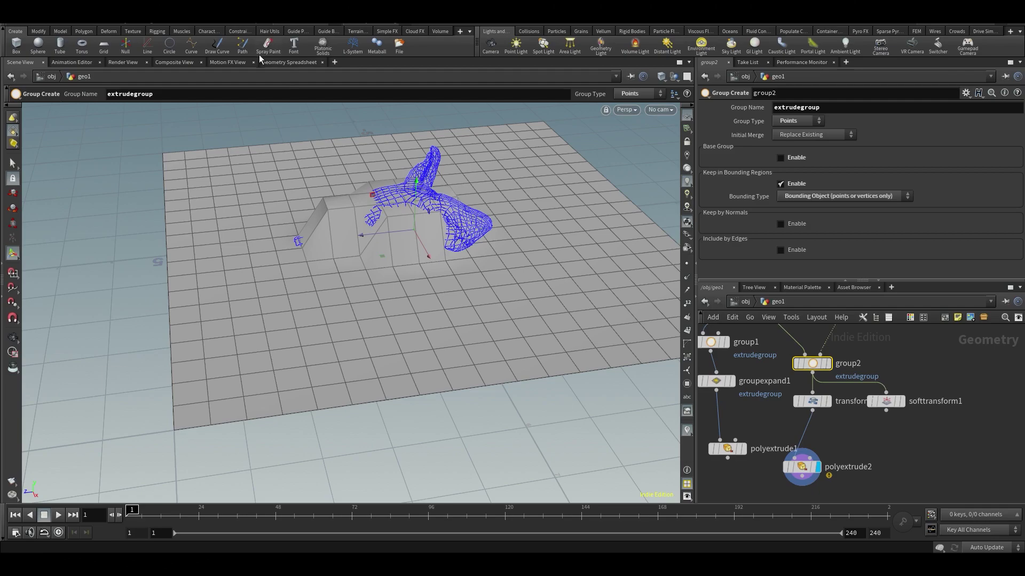
Examine group2's point membership in the Geometry Spreadsheet, sorted by the extrudegroup column, and return to the scene view.
{"action": "left_click", "coordinate": [278, 62]}
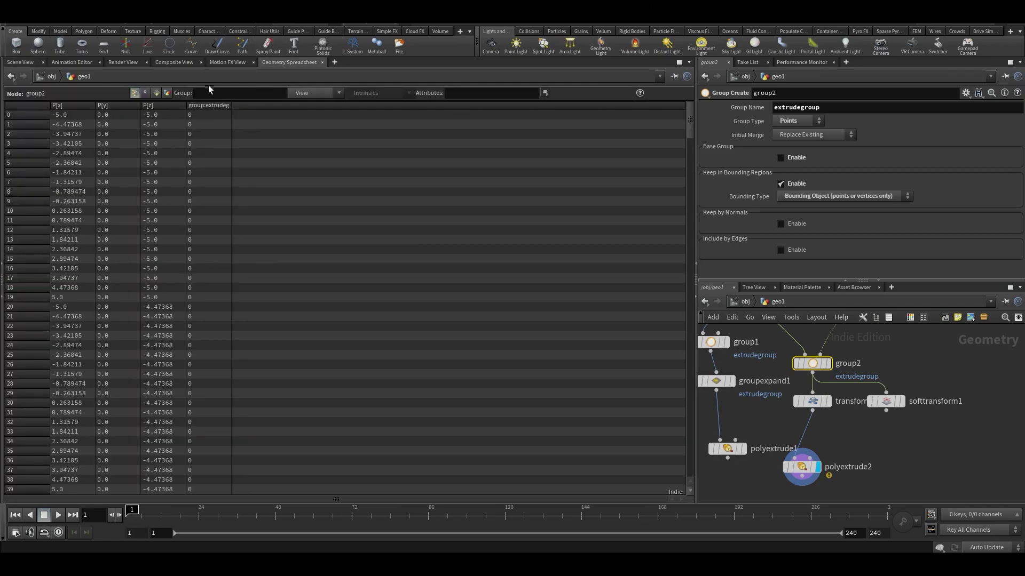
{"action": "left_click", "coordinate": [206, 106]}
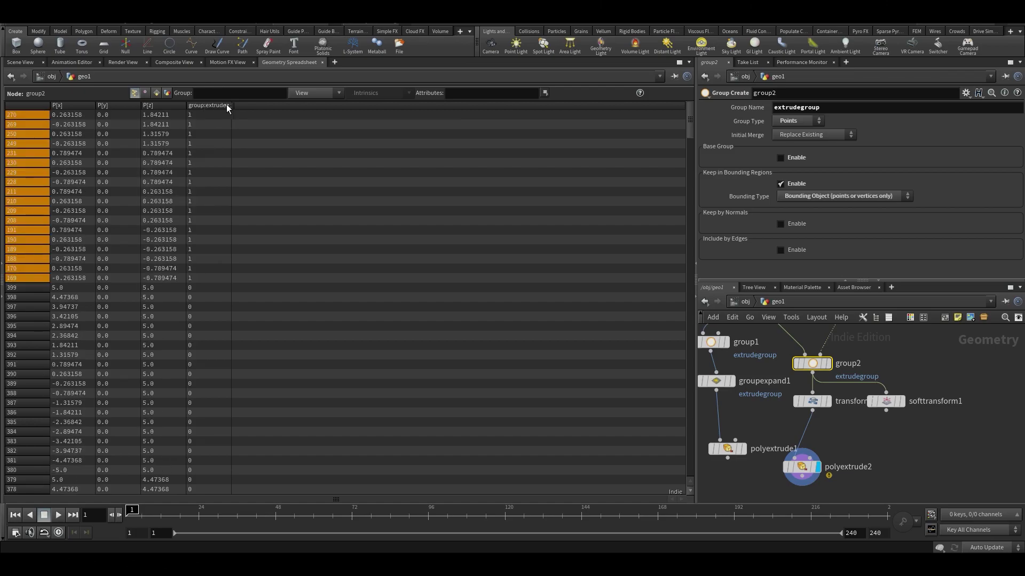
{"action": "left_click_drag", "start_coordinate": [455, 143], "coordinate": [454, 143]}
{"action": "left_click_drag", "start_coordinate": [688, 115], "coordinate": [711, 89]}
{"action": "left_click", "coordinate": [22, 62]}
{"action": "left_click_drag", "start_coordinate": [240, 224], "coordinate": [311, 240], "text": "alt"}
{"action": "middle_click_drag", "start_coordinate": [322, 233], "coordinate": [264, 245], "text": "alt"}
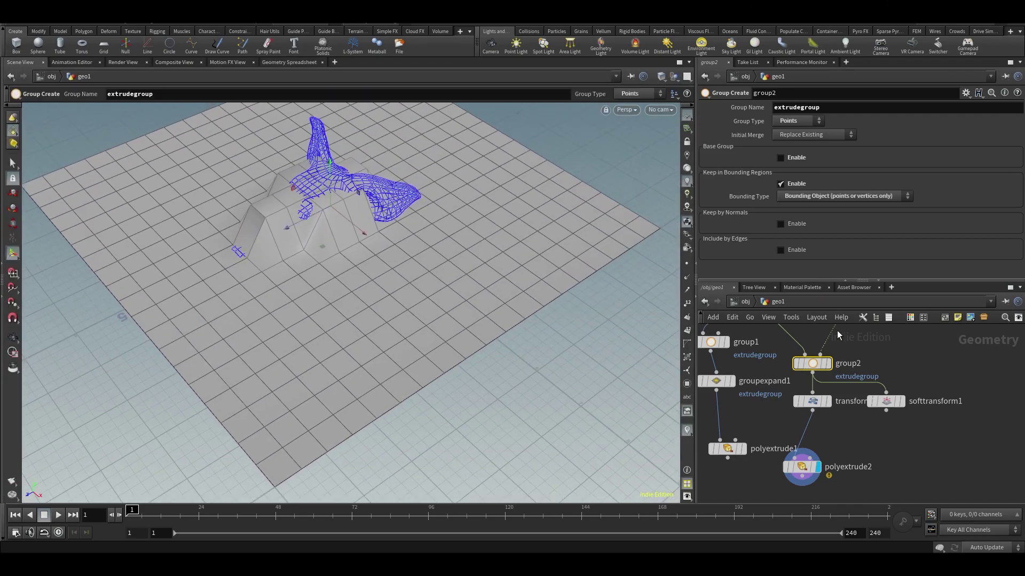
Add a Group Promote node wired between group2 and polyextrude2, and display it.
{"action": "key", "text": "Tab"}
{"action": "type", "text": "gr"}
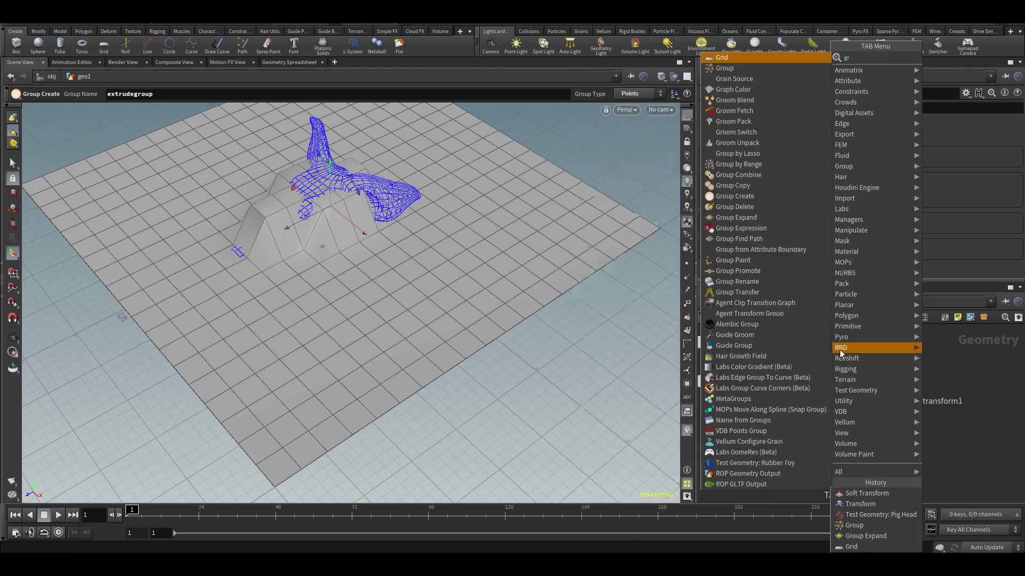
{"action": "type", "text": "oup p"}
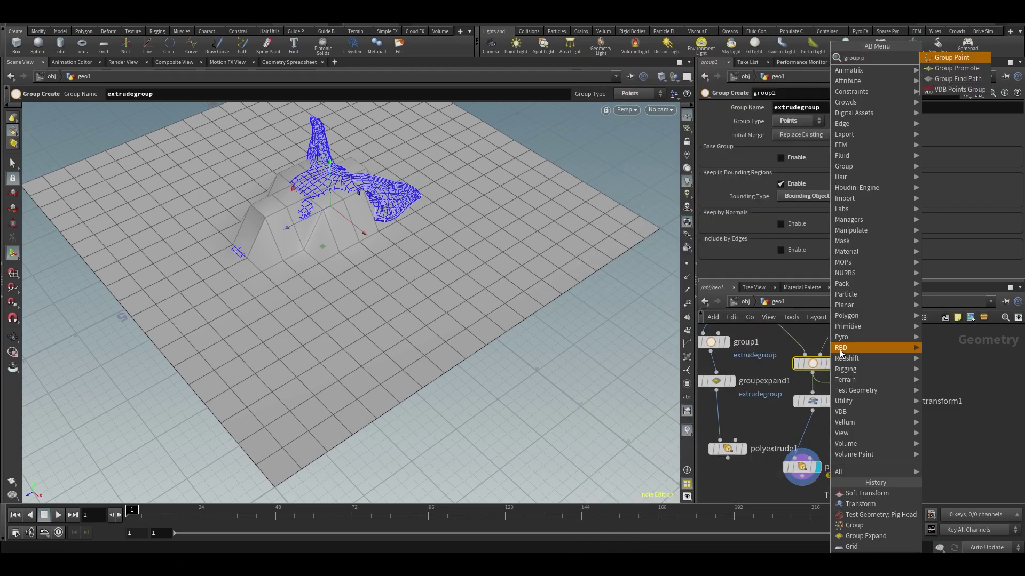
{"action": "left_click", "coordinate": [969, 71]}
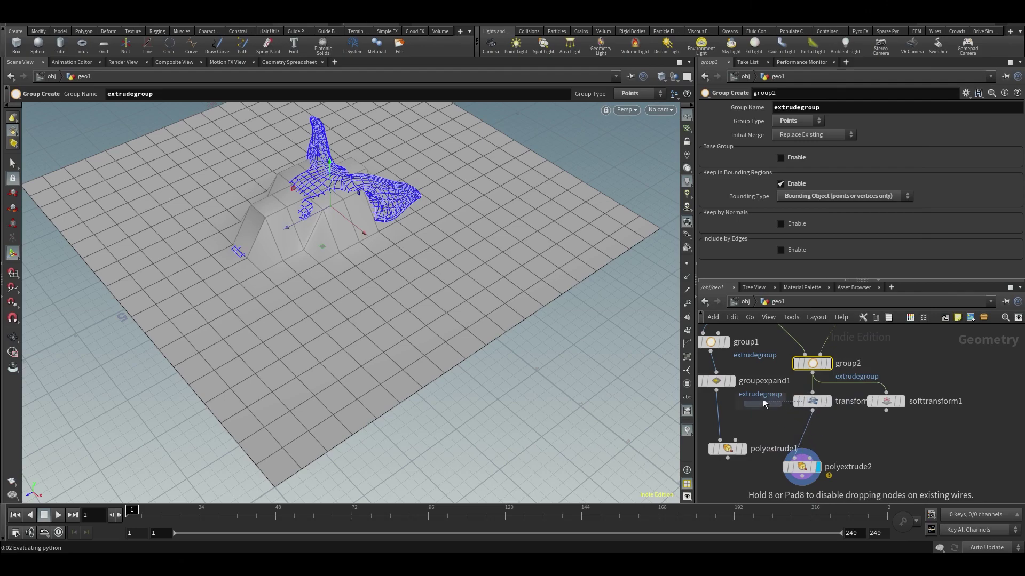
{"action": "left_click", "coordinate": [764, 399]}
{"action": "left_click", "coordinate": [761, 411]}
{"action": "left_click", "coordinate": [776, 458]}
{"action": "left_click_drag", "start_coordinate": [769, 403], "coordinate": [782, 416]}
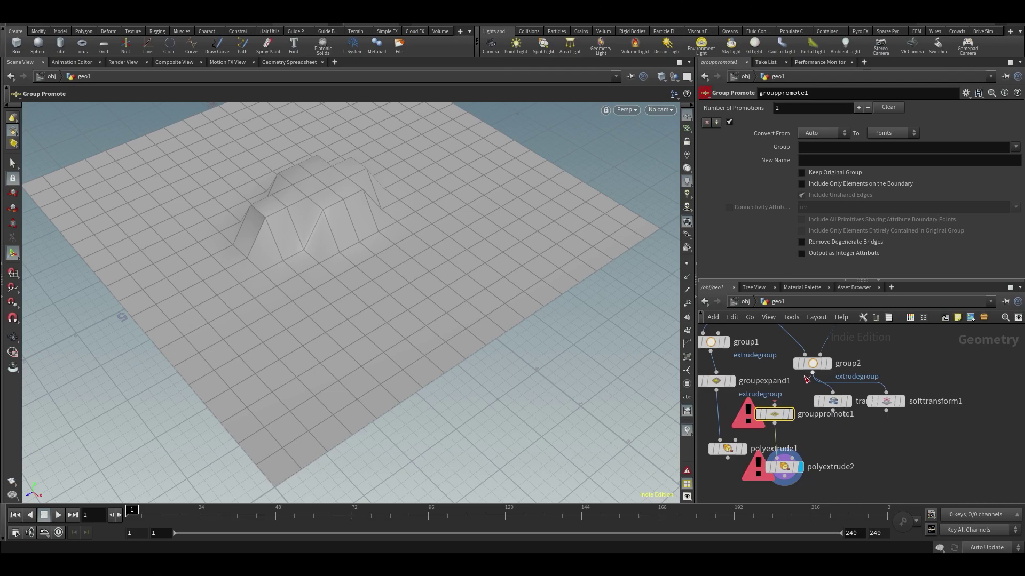
{"action": "left_click_drag", "start_coordinate": [812, 373], "coordinate": [774, 405]}
{"action": "left_click", "coordinate": [790, 415]}
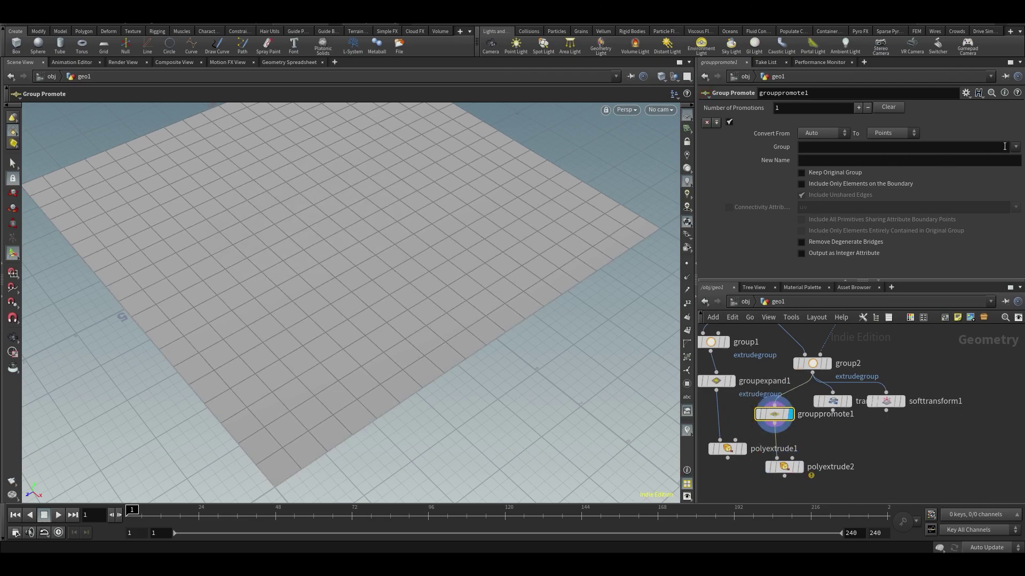
Configure the Group Promote node to convert extrudegroup from Points to Primitives.
{"action": "left_click", "coordinate": [824, 135]}
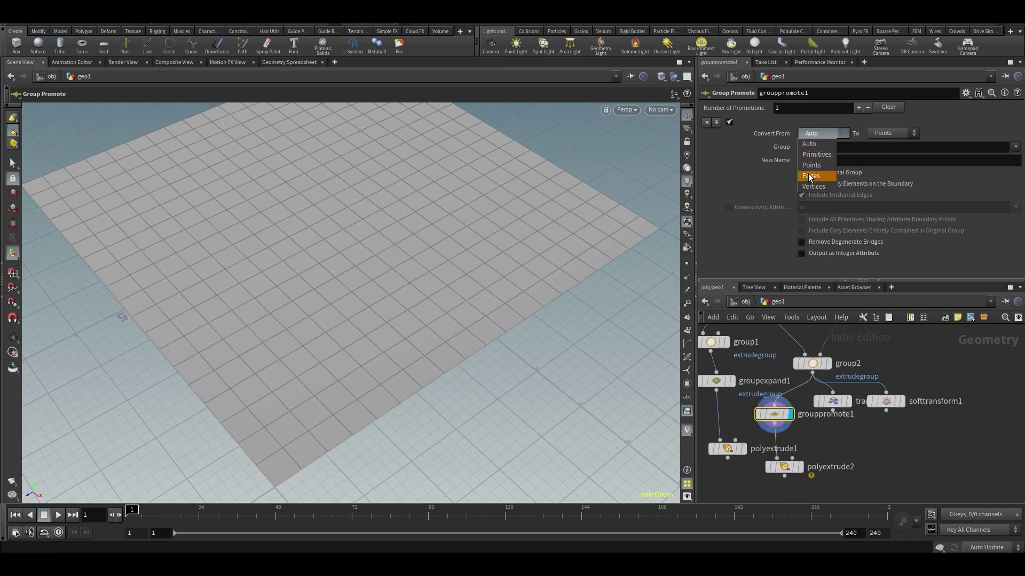
{"action": "left_click", "coordinate": [816, 145]}
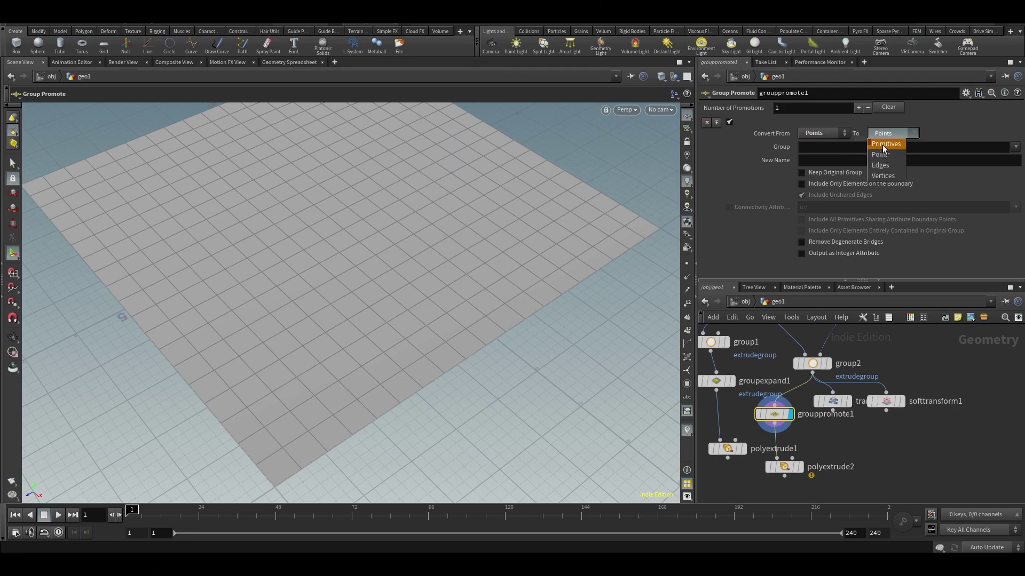
{"action": "left_click", "coordinate": [885, 145]}
{"action": "left_click", "coordinate": [1015, 147]}
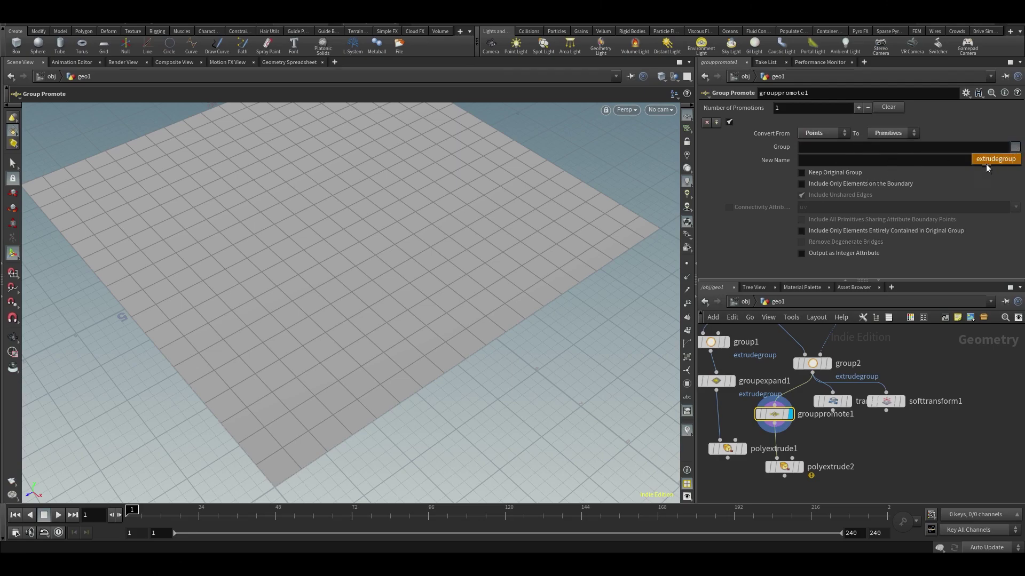
{"action": "left_click", "coordinate": [996, 159]}
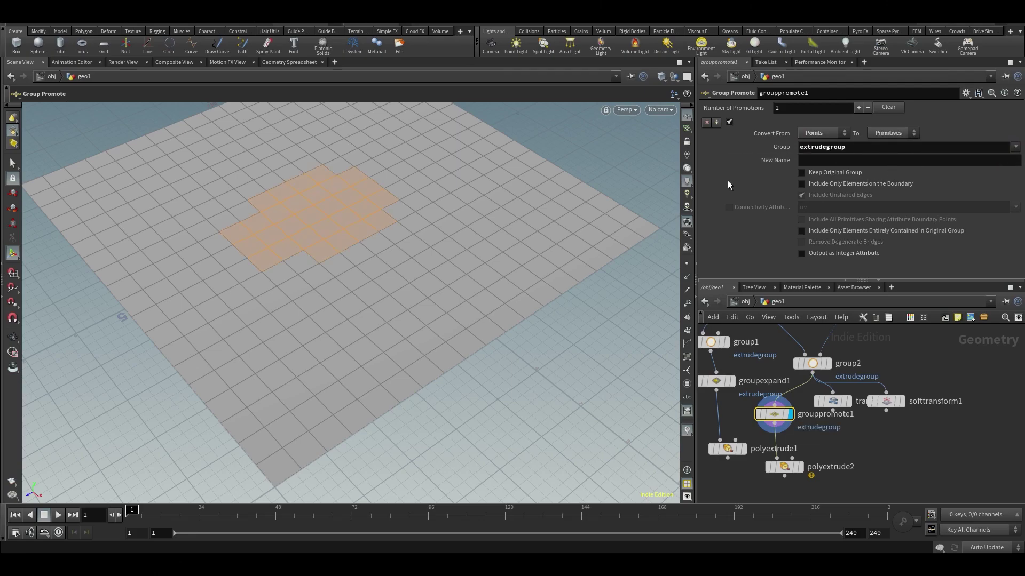
Compare the group highlights by displaying group2 briefly and returning the display to grouppromote1.
{"action": "left_click", "coordinate": [835, 343]}
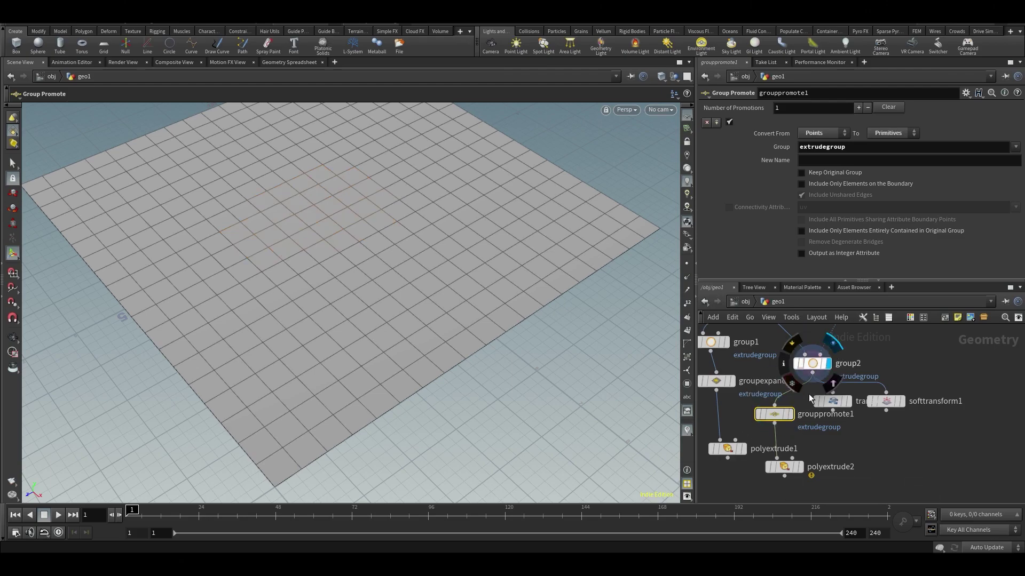
{"action": "left_click", "coordinate": [795, 395]}
{"action": "mouse_move", "coordinate": [328, 243]}
{"action": "left_mouse_down", "text": "alt"}
{"action": "mouse_move", "coordinate": [346, 258]}
{"action": "mouse_move", "coordinate": [340, 234]}
{"action": "left_mouse_up", "text": "alt"}
{"action": "middle_click_drag", "start_coordinate": [340, 234], "coordinate": [330, 313], "text": "alt"}
{"action": "left_click_drag", "start_coordinate": [330, 313], "coordinate": [346, 288]}
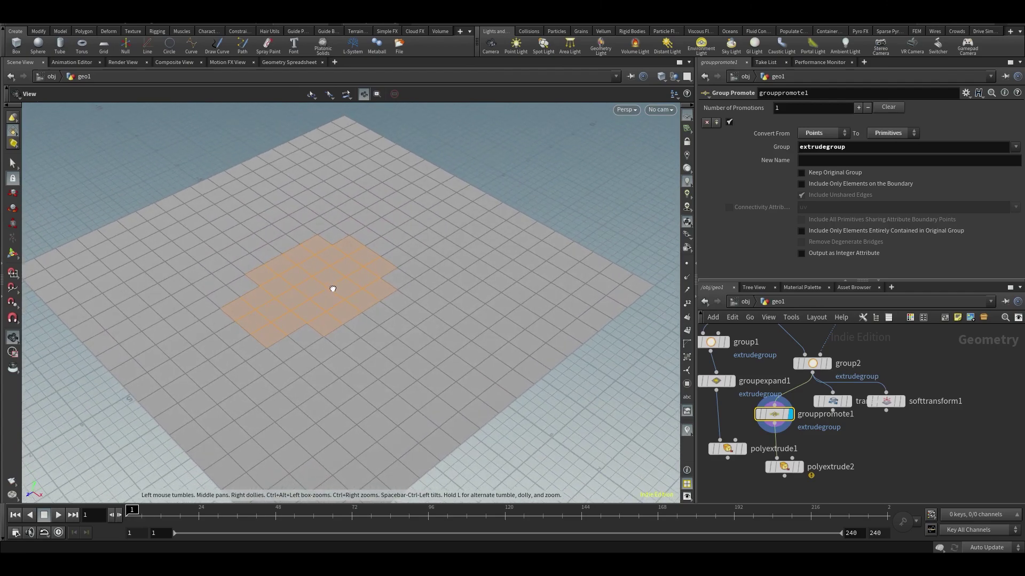
{"action": "key", "text": "Return"}
Examine grouppromote1's primitives in the Geometry Spreadsheet, sorted by the extrudegroup column.
{"action": "left_click", "coordinate": [306, 62]}
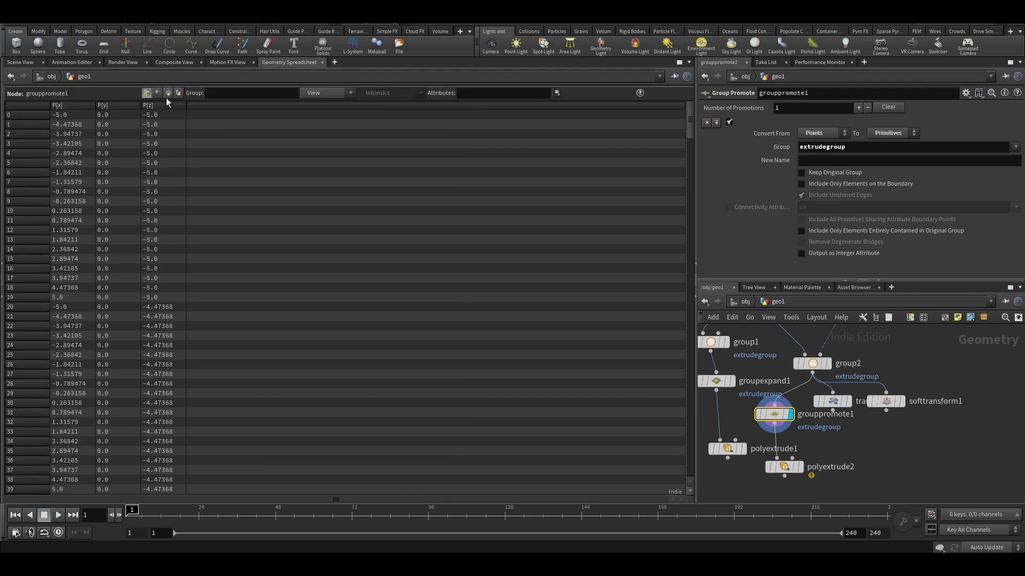
{"action": "left_click", "coordinate": [167, 93]}
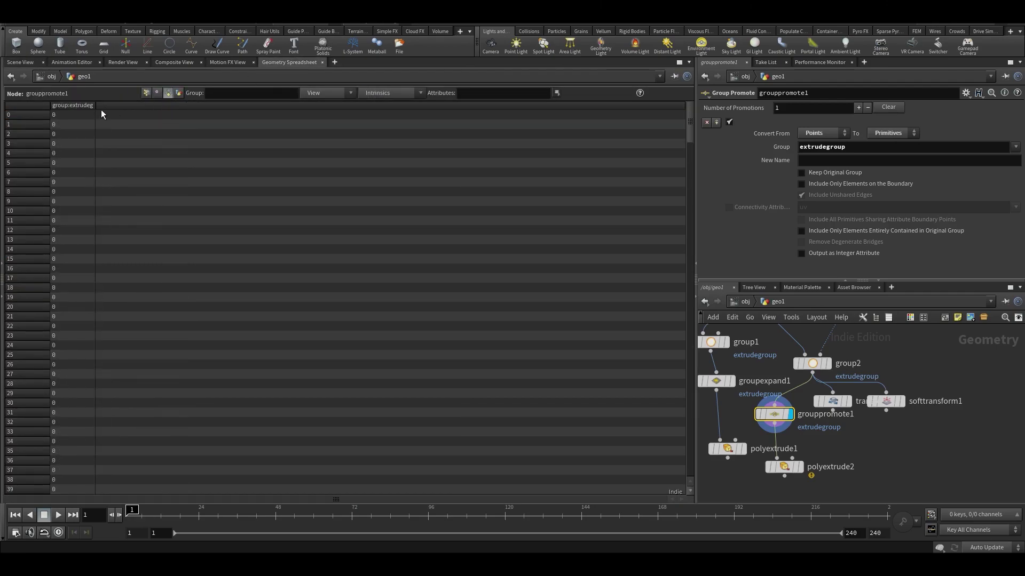
{"action": "left_click", "coordinate": [73, 106]}
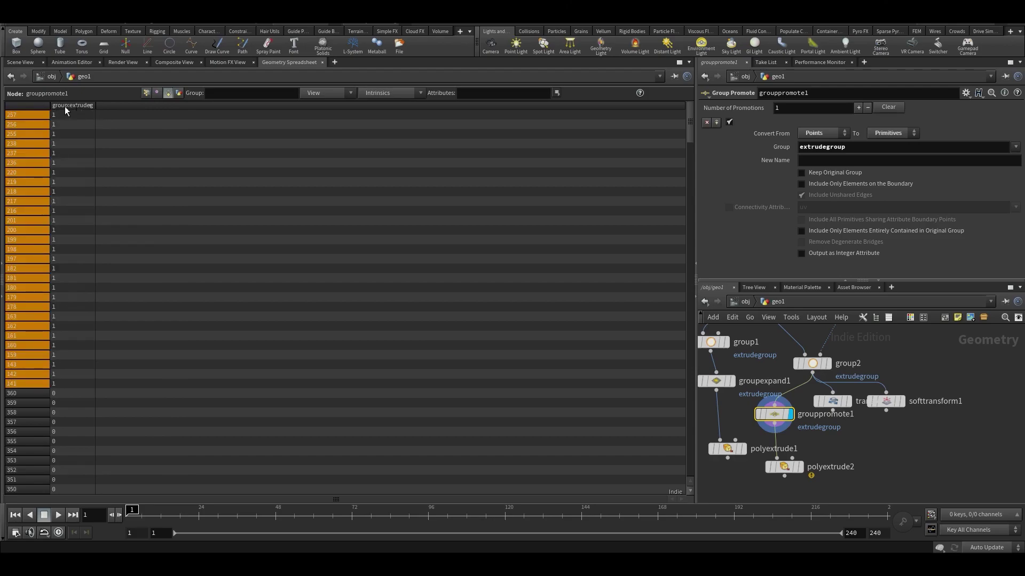
Try Keep Original Group on grouppromote1 while checking the point and primitive listings, and turn it off again.
{"action": "left_click", "coordinate": [801, 172]}
{"action": "left_click", "coordinate": [146, 94]}
{"action": "left_click", "coordinate": [166, 94]}
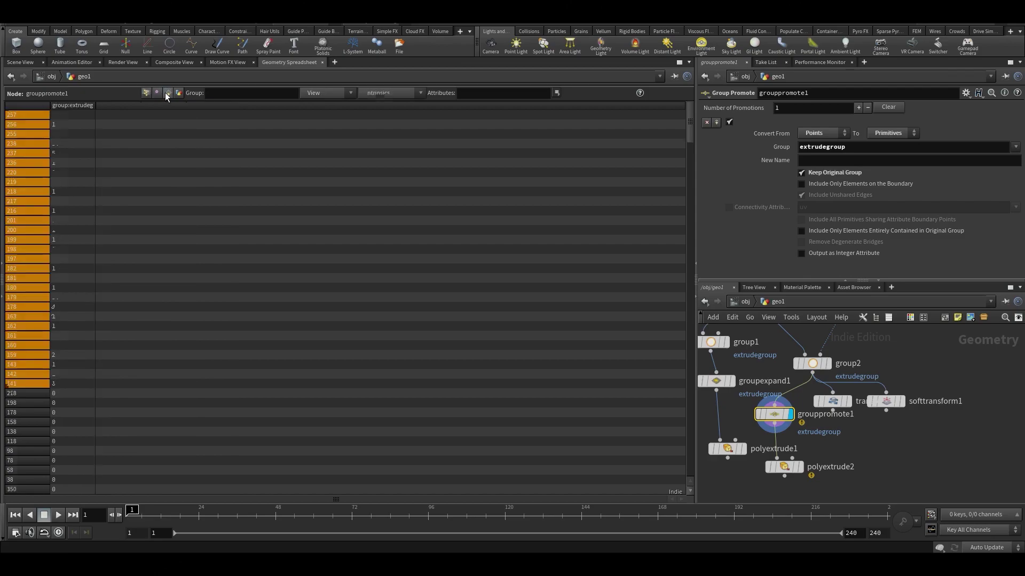
{"action": "left_click", "coordinate": [812, 174]}
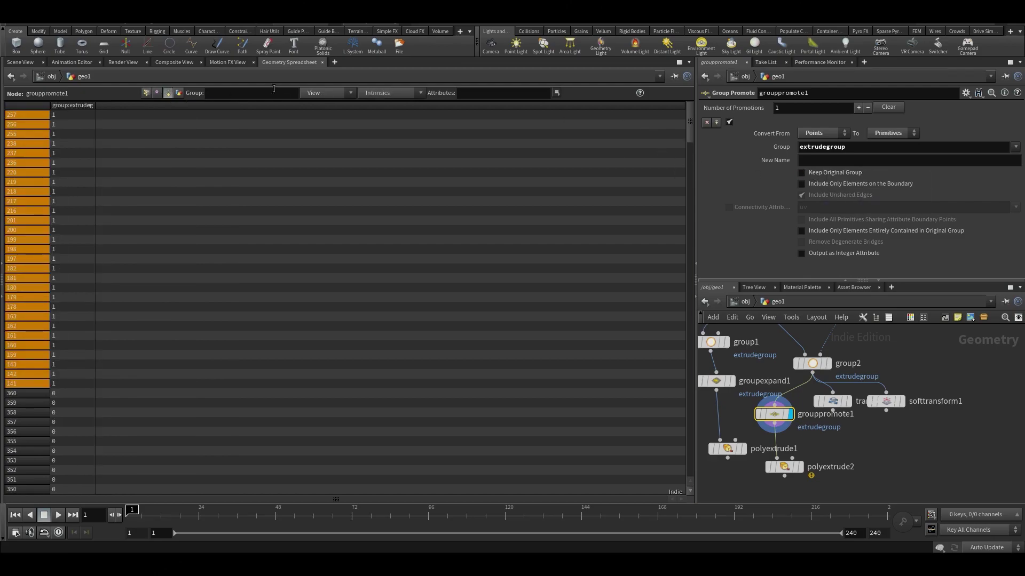
Display polyextrude2 in the scene view and set the pig head's Uniform Scale to 2.67.
{"action": "left_click", "coordinate": [17, 62]}
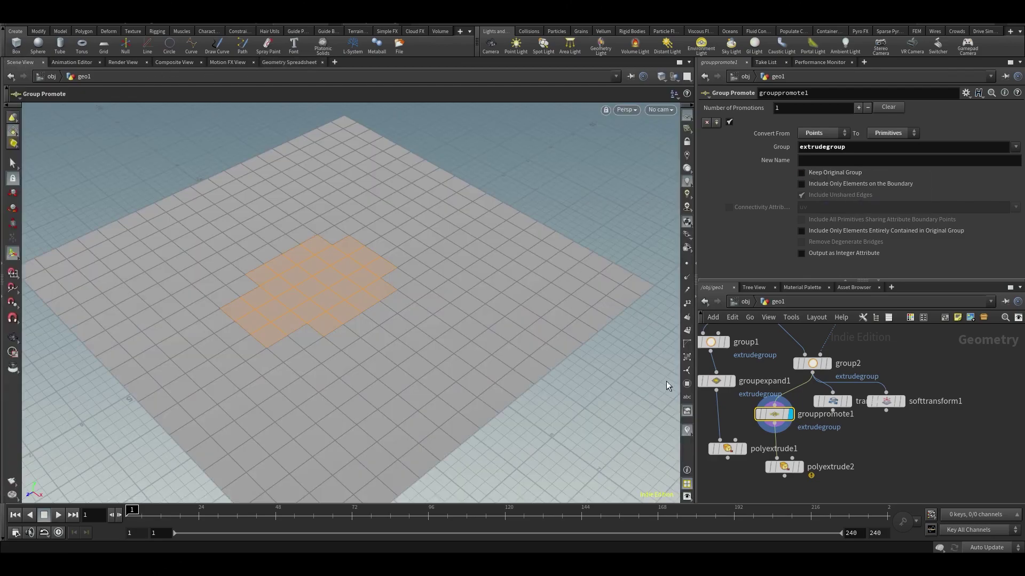
{"action": "left_click", "coordinate": [800, 467]}
{"action": "middle_click_drag", "start_coordinate": [895, 422], "coordinate": [874, 516]}
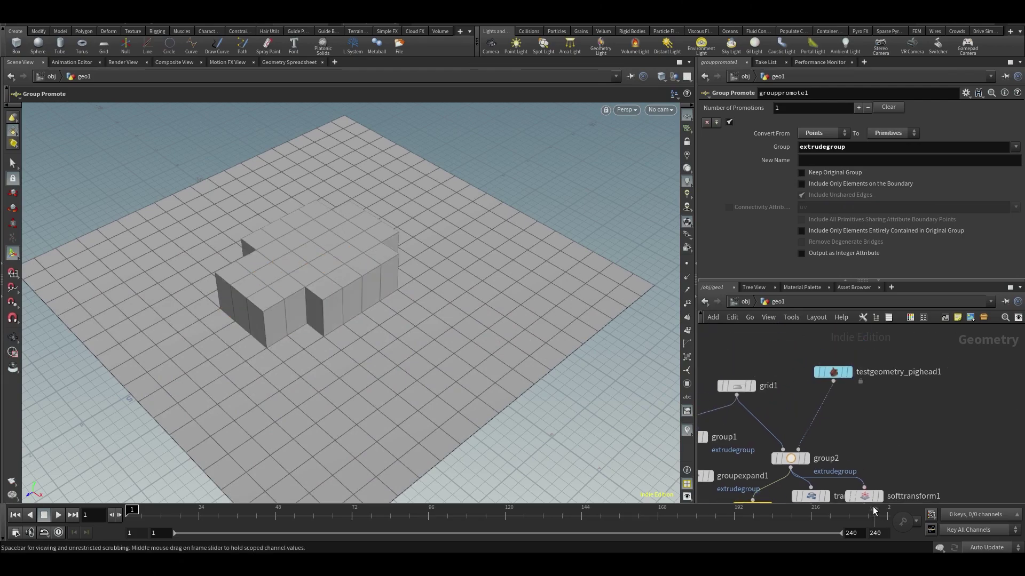
{"action": "left_click", "coordinate": [833, 373]}
{"action": "left_click_drag", "start_coordinate": [866, 140], "coordinate": [876, 167]}
Look over the node network around the extrude branches and check softtransform1's node information.
{"action": "scroll", "coordinate": [971, 492], "scroll_direction": "down", "scroll_amount": 3}
{"action": "middle_click_drag", "start_coordinate": [961, 492], "coordinate": [907, 368]}
{"action": "middle_click_drag", "start_coordinate": [849, 473], "coordinate": [893, 485]}
{"action": "middle_click_drag", "start_coordinate": [736, 430], "coordinate": [744, 486]}
{"action": "left_click_drag", "start_coordinate": [747, 482], "coordinate": [759, 411]}
{"action": "left_click", "coordinate": [772, 400]}
{"action": "key", "text": "Escape"}
{"action": "middle_click", "coordinate": [895, 434]}
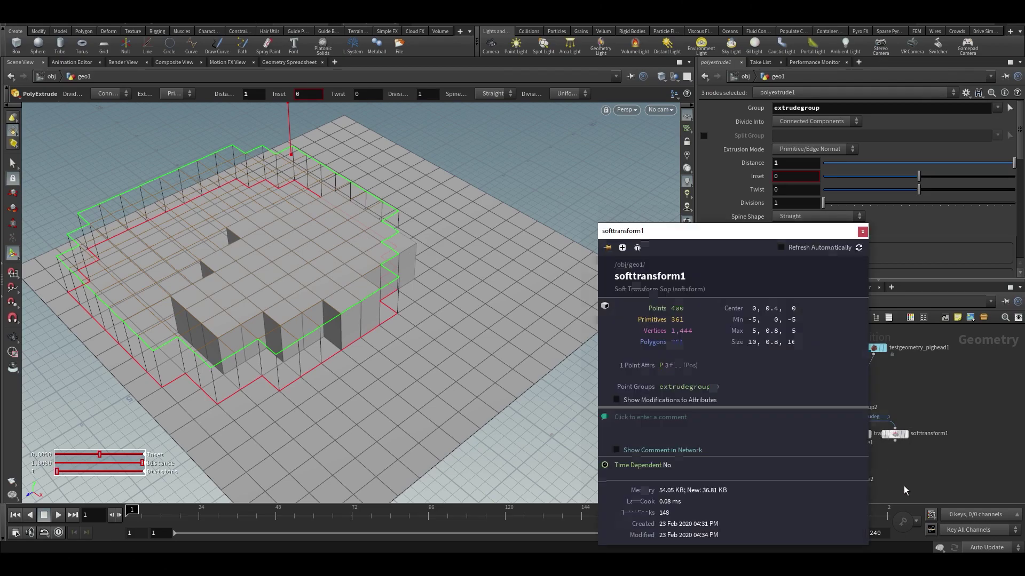
{"action": "left_click", "coordinate": [863, 233]}
{"action": "middle_click_drag", "start_coordinate": [861, 362], "coordinate": [787, 379]}
{"action": "left_click", "coordinate": [885, 409]}
Add a Group node beside group2 and wire the pig head's output into its first input.
{"action": "scroll", "coordinate": [885, 409], "scroll_direction": "up", "scroll_amount": 1}
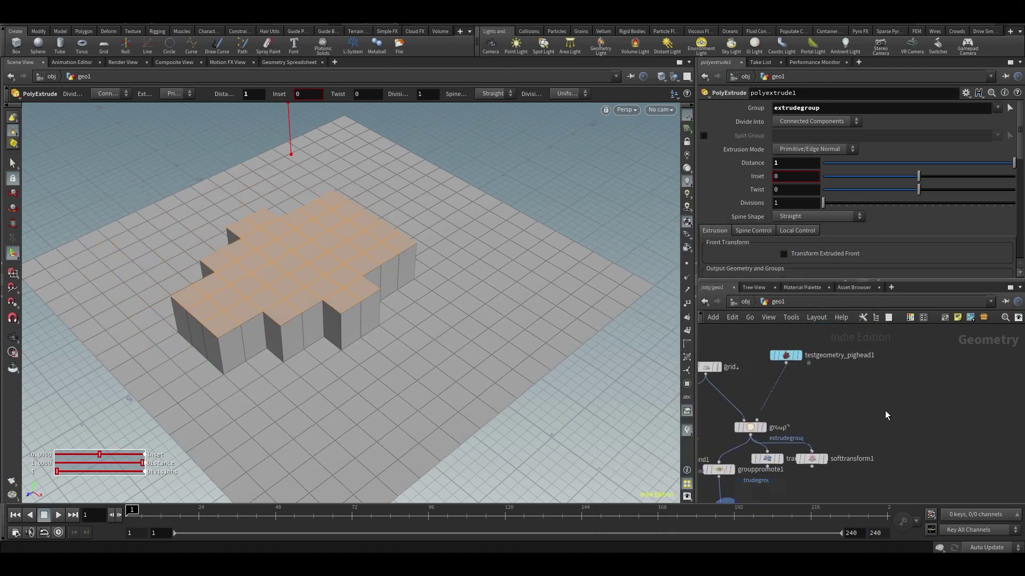
{"action": "key", "text": "Tab"}
{"action": "type", "text": "grou"}
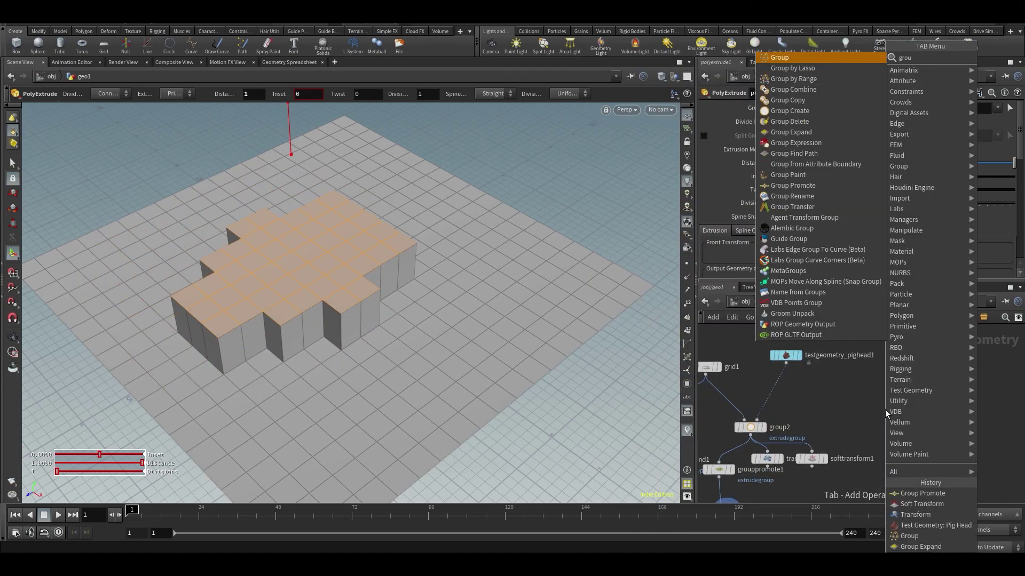
{"action": "left_click", "coordinate": [808, 57]}
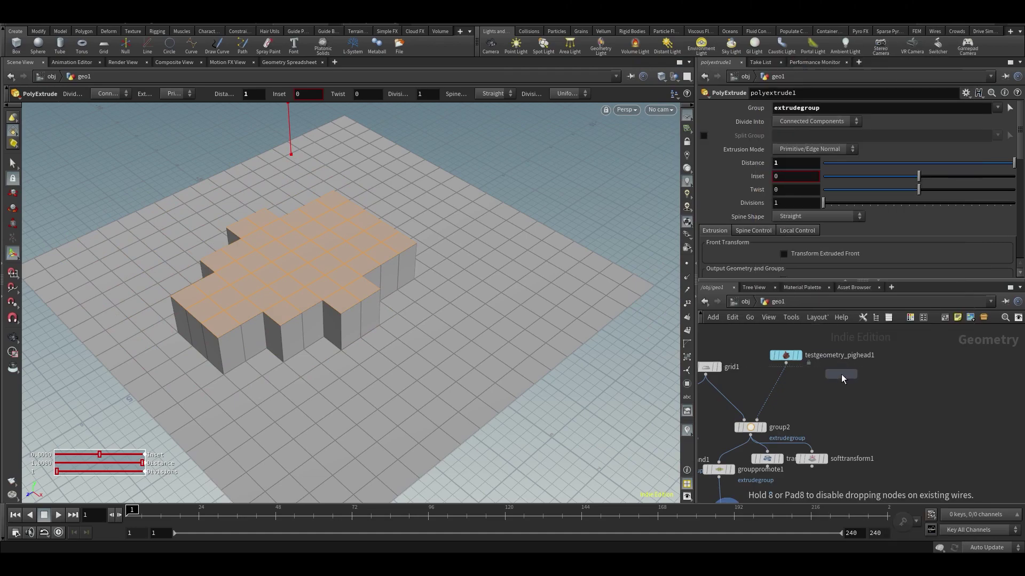
{"action": "left_click", "coordinate": [876, 427]}
{"action": "left_click", "coordinate": [786, 367]}
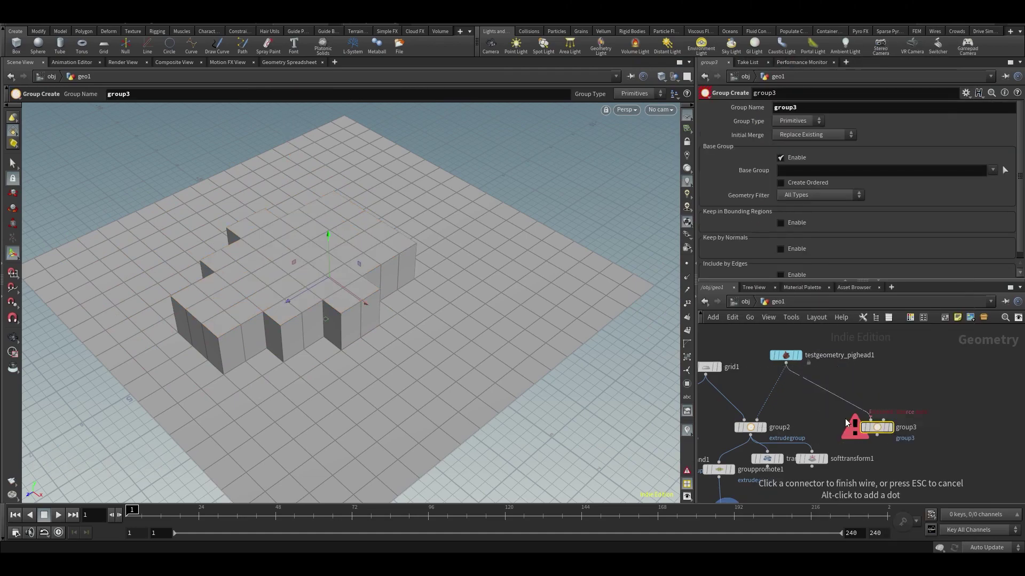
{"action": "left_click", "coordinate": [869, 420]}
Display the pig head test geometry and select its node.
{"action": "left_click", "coordinate": [797, 355]}
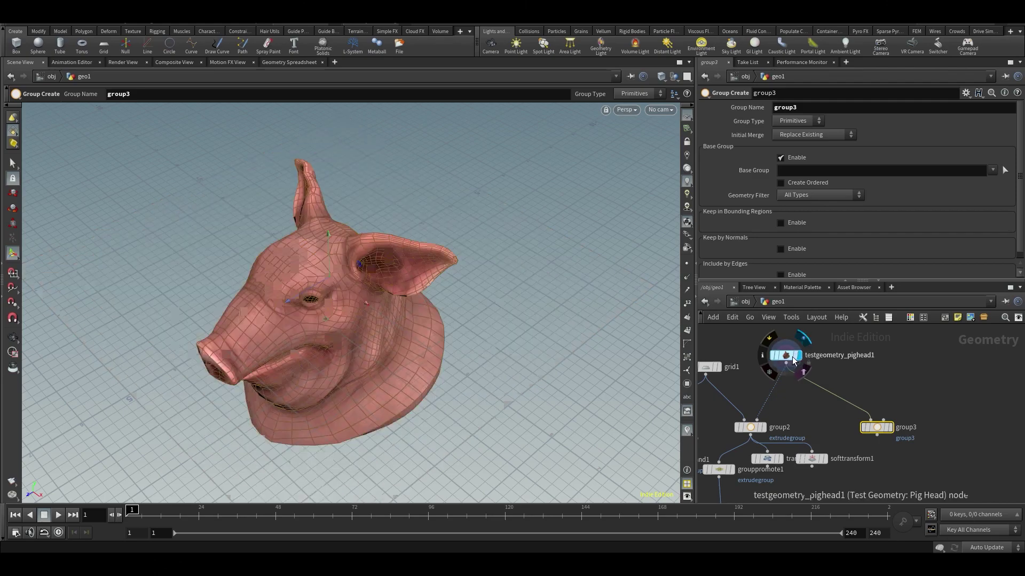
{"action": "left_click", "coordinate": [785, 355]}
{"action": "key", "text": "Return"}
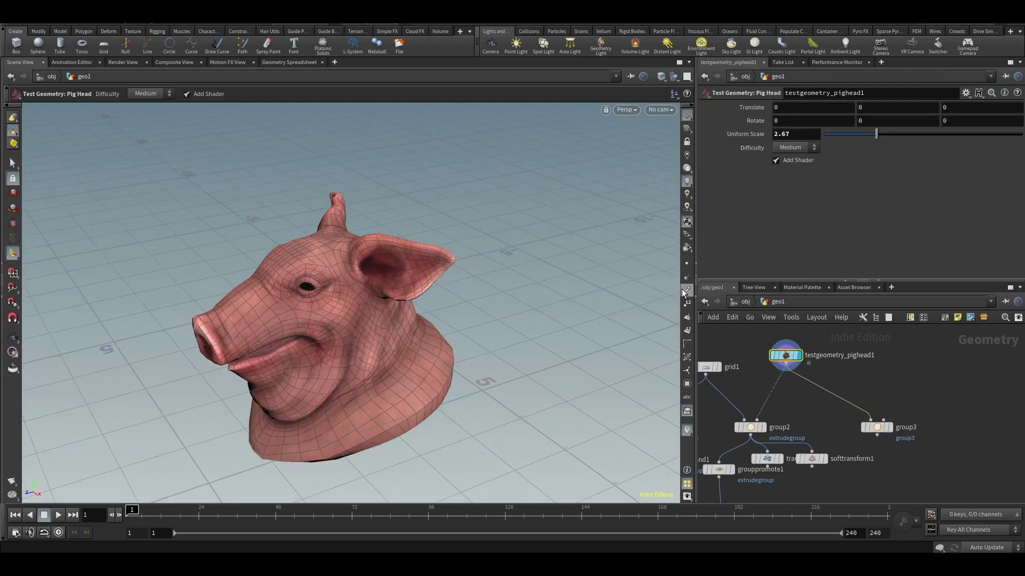
Turn on the display of normals in the viewport and inspect the pig head from the side and front.
{"action": "left_click", "coordinate": [687, 277]}
{"action": "key", "text": "Escape"}
{"action": "left_click_drag", "start_coordinate": [459, 234], "coordinate": [240, 228]}
{"action": "key", "text": "space+g"}
{"action": "key", "text": "Escape"}
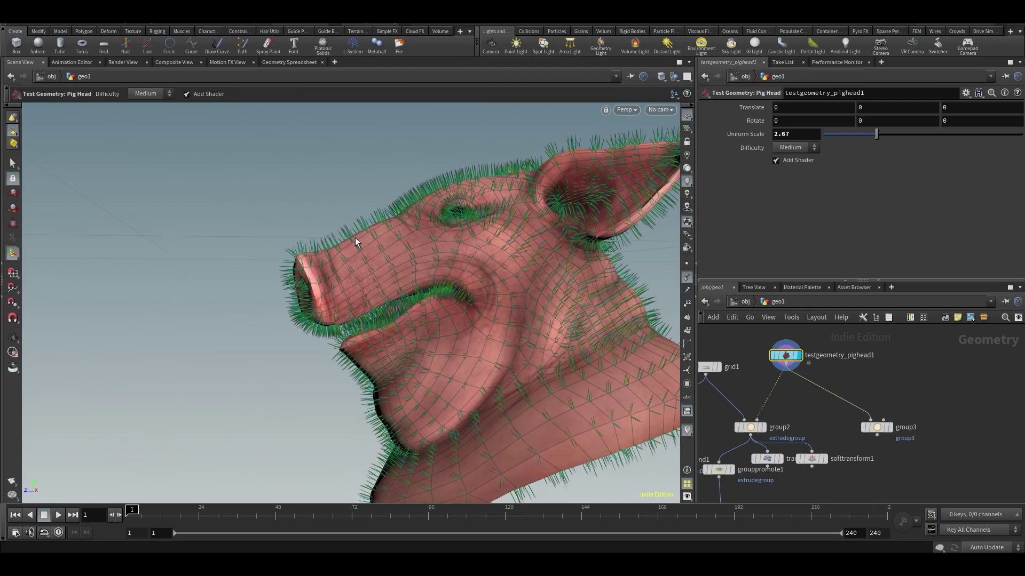
{"action": "scroll", "coordinate": [344, 249], "scroll_direction": "up", "scroll_amount": 5}
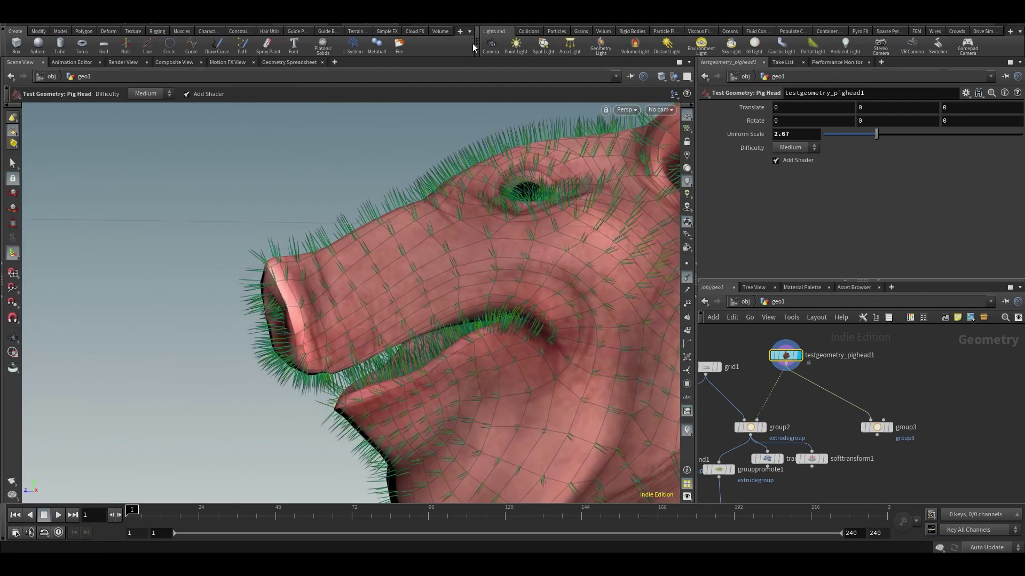
{"action": "left_click_drag", "start_coordinate": [408, 227], "coordinate": [535, 256], "text": "alt"}
Insert a Facet node on the wire between testgeometry_pighead1 and group3 and display it.
{"action": "middle_click_drag", "start_coordinate": [841, 424], "coordinate": [790, 404]}
{"action": "key", "text": "Tab"}
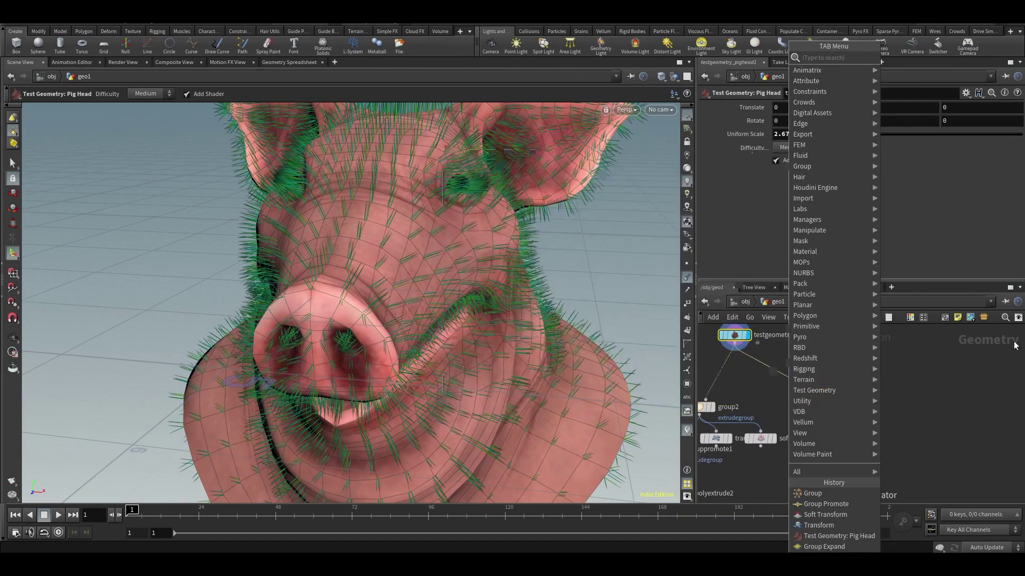
{"action": "key", "text": "Escape"}
{"action": "key", "text": "Tab"}
{"action": "type", "text": "fac"}
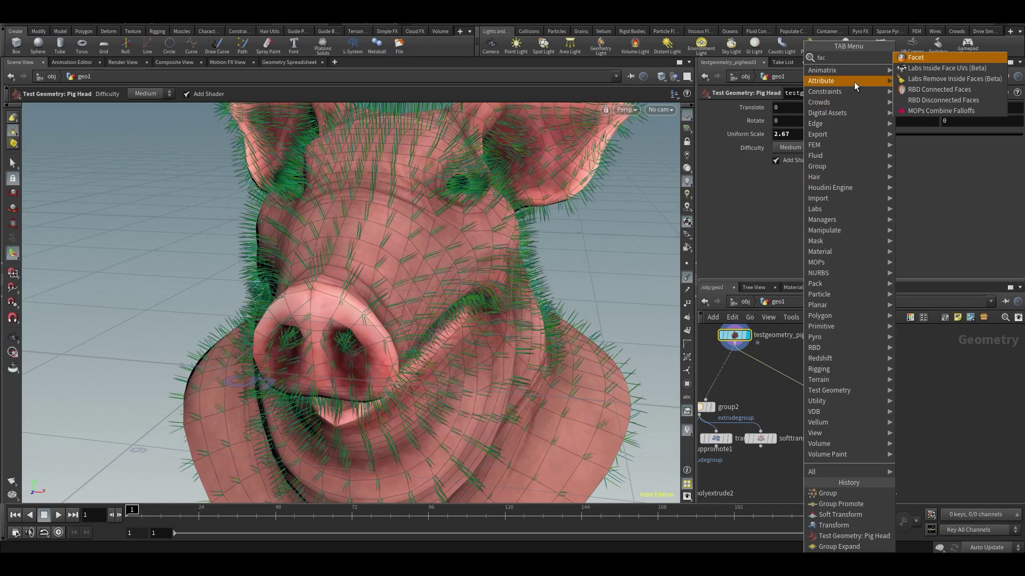
{"action": "left_click", "coordinate": [916, 58]}
{"action": "left_click", "coordinate": [774, 373]}
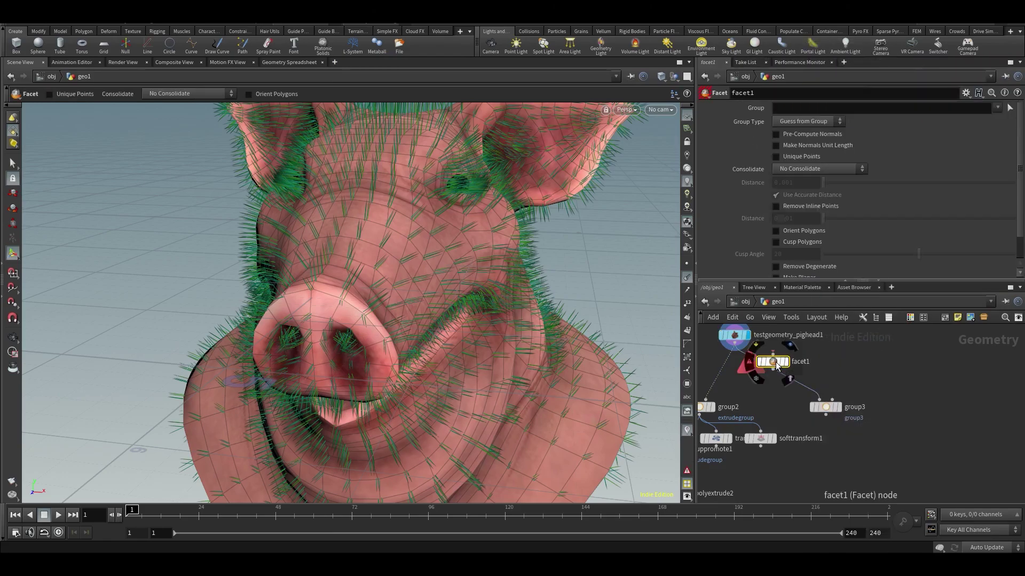
Enable Post-Compute Normals on facet1 and inspect the recomputed normals from the front of the pig head.
{"action": "scroll", "coordinate": [830, 215], "scroll_direction": "down", "scroll_amount": 2}
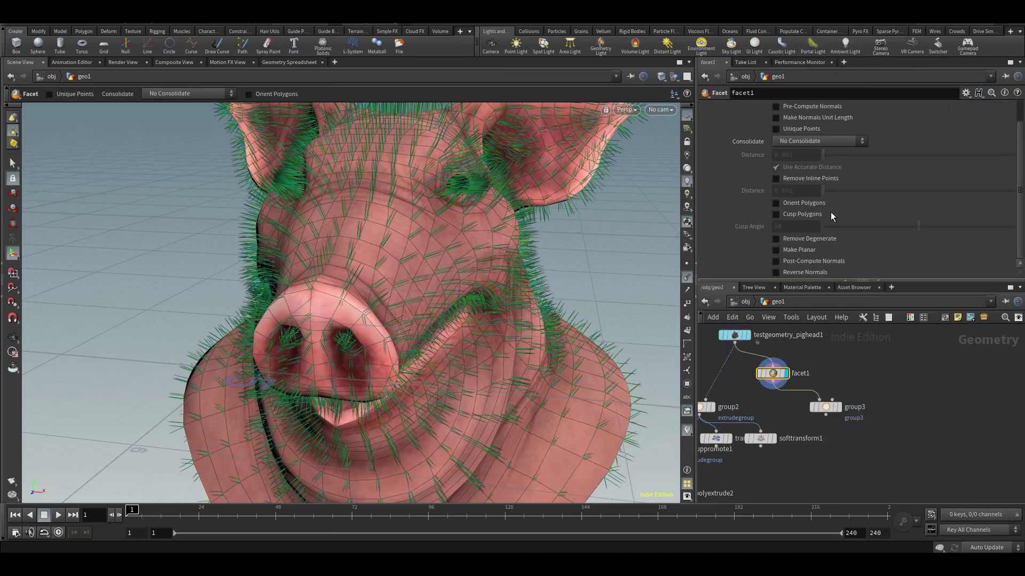
{"action": "left_click", "coordinate": [802, 261]}
{"action": "key", "text": "Escape"}
{"action": "left_click_drag", "start_coordinate": [470, 288], "coordinate": [511, 274]}
{"action": "key", "text": "Return"}
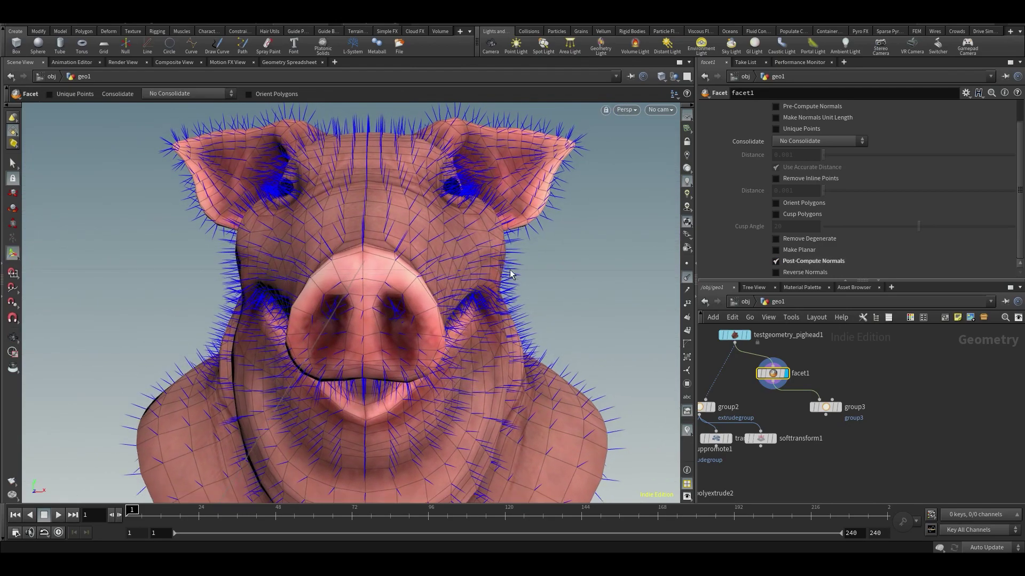
Compare the point attributes of facet1 with the point and vertex attributes of testgeometry_pighead1 in the geometry spreadsheet.
{"action": "left_click", "coordinate": [290, 62]}
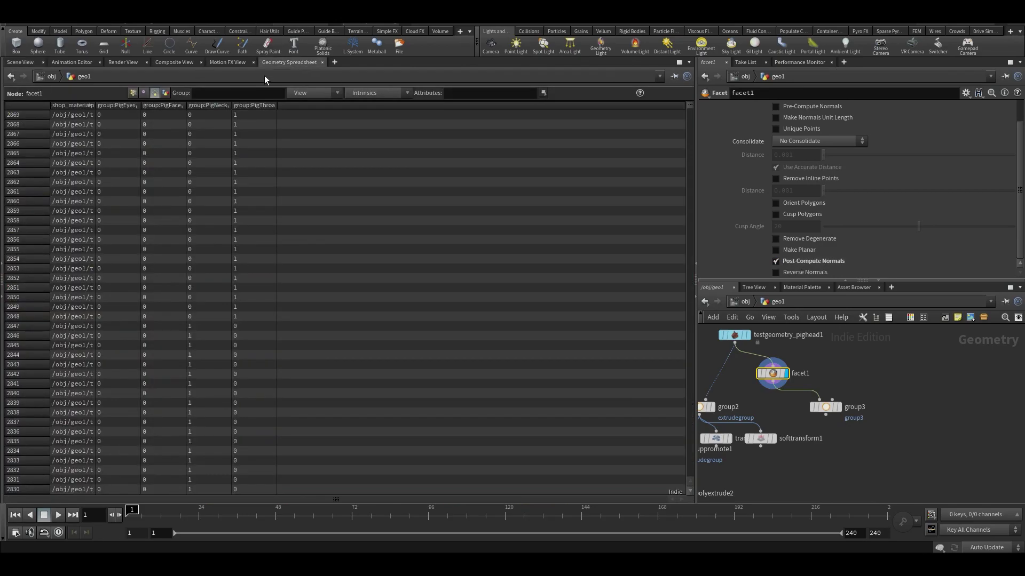
{"action": "left_click", "coordinate": [131, 91]}
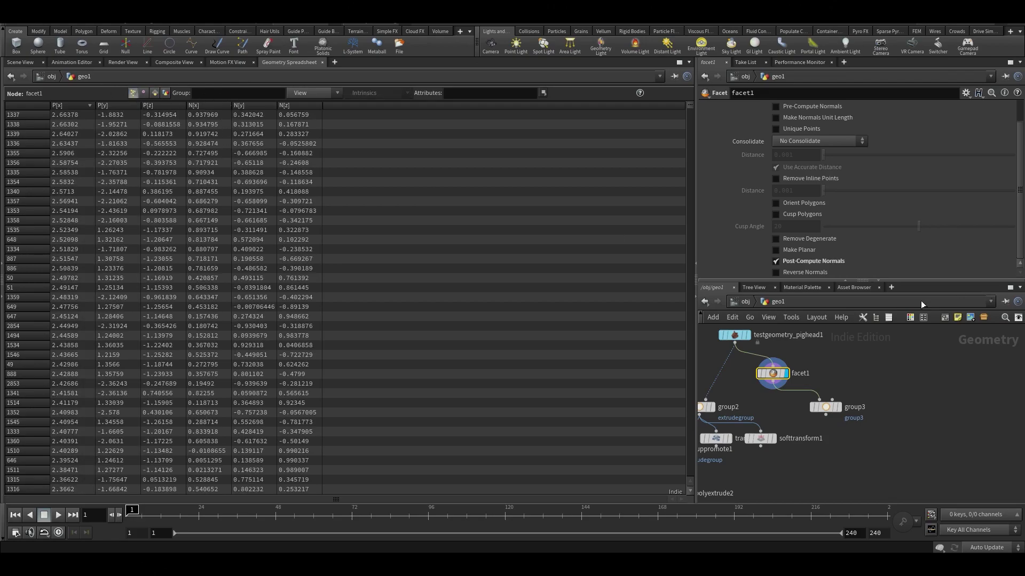
{"action": "left_click", "coordinate": [745, 337]}
{"action": "left_click", "coordinate": [167, 93]}
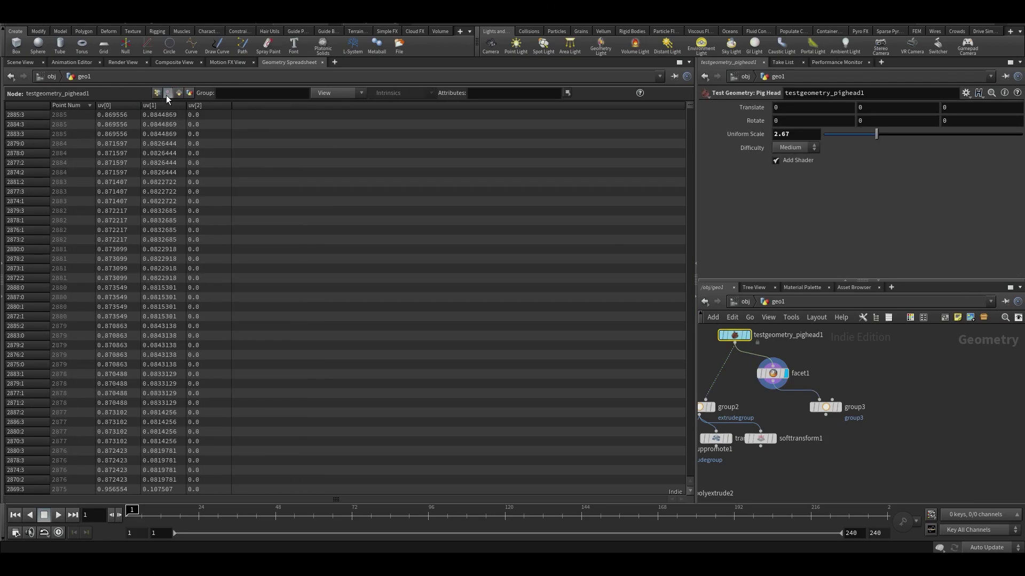
{"action": "left_click", "coordinate": [157, 93]}
{"action": "left_click", "coordinate": [21, 63]}
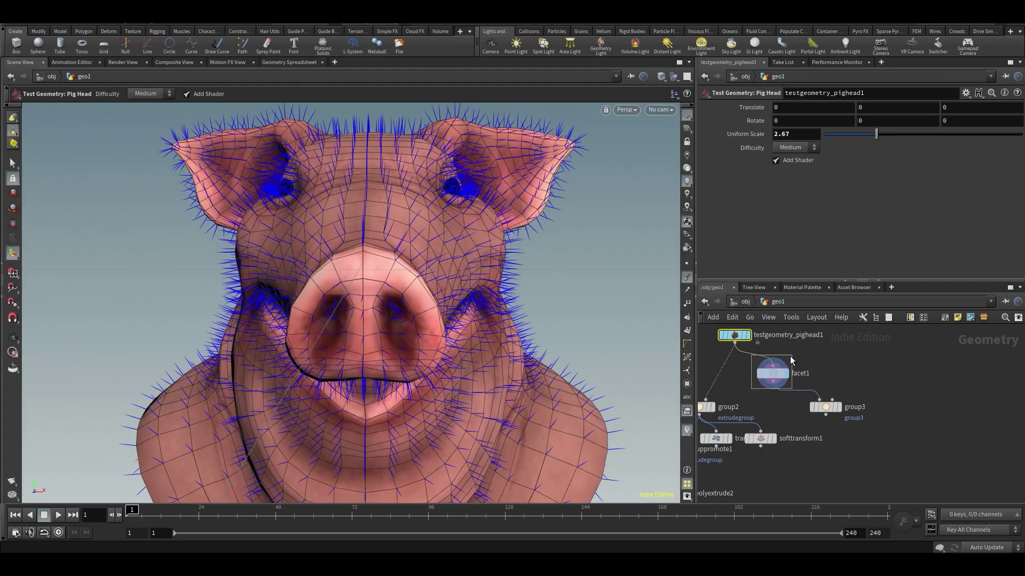
Delete the facet1 node from between the pig head and group3.
{"action": "left_click", "coordinate": [767, 375]}
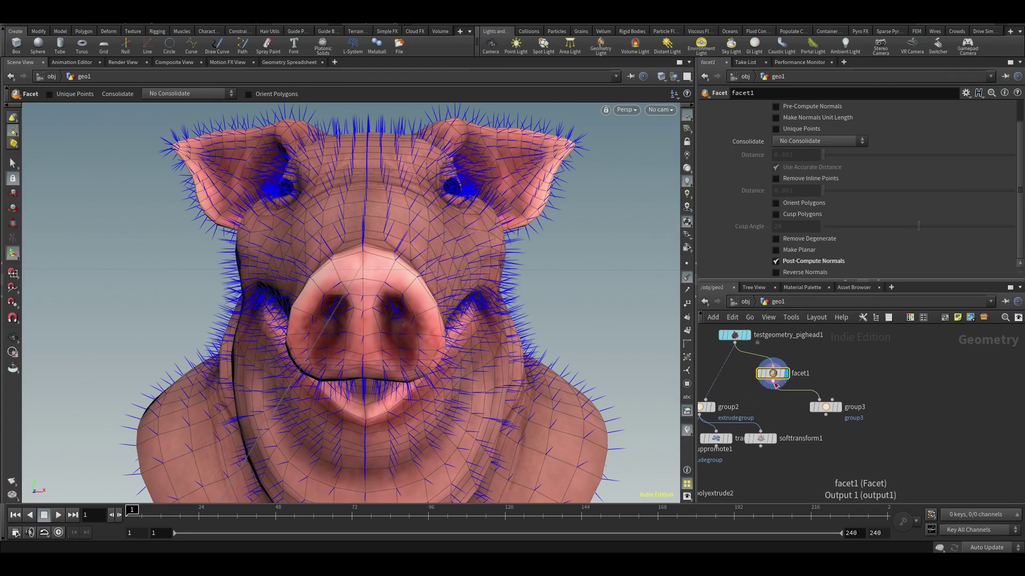
{"action": "left_click_drag", "start_coordinate": [768, 373], "coordinate": [820, 360]}
{"action": "key", "text": "Delete"}
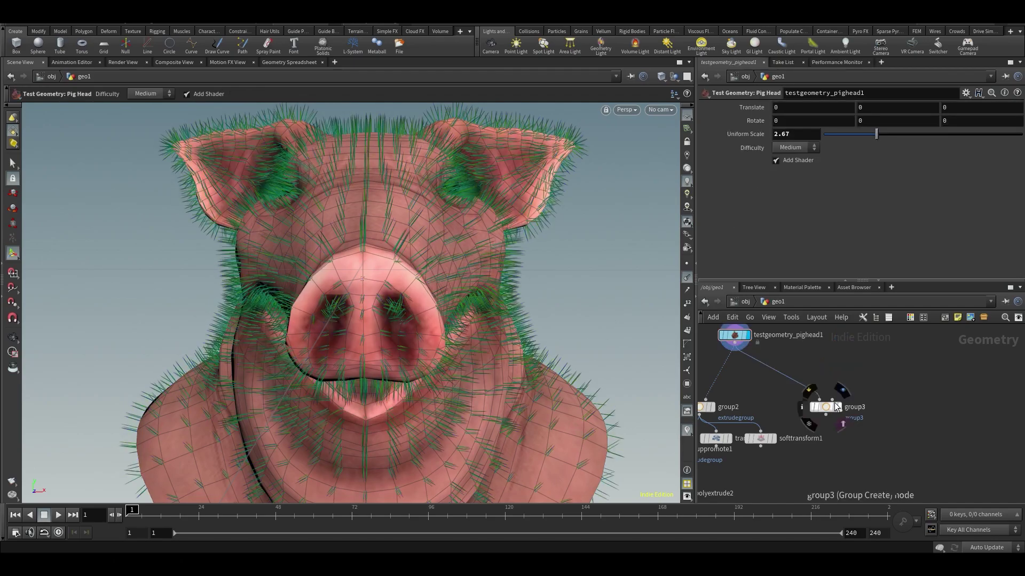
Display group3, open its parameters and turn off the normals display in the viewport.
{"action": "left_click", "coordinate": [843, 390]}
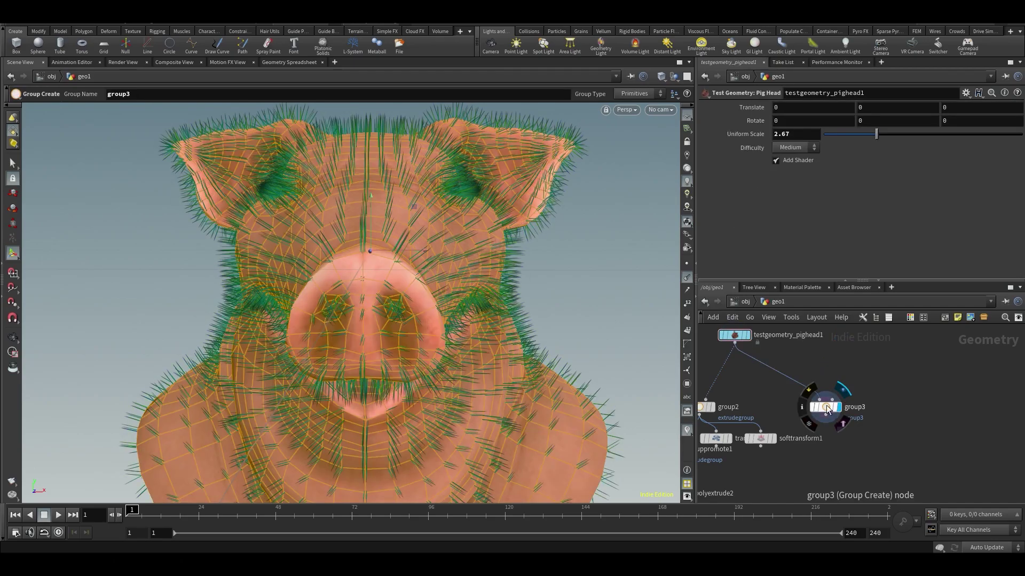
{"action": "left_click", "coordinate": [825, 407]}
{"action": "left_click_drag", "start_coordinate": [395, 270], "coordinate": [319, 305]}
{"action": "key", "text": "Return"}
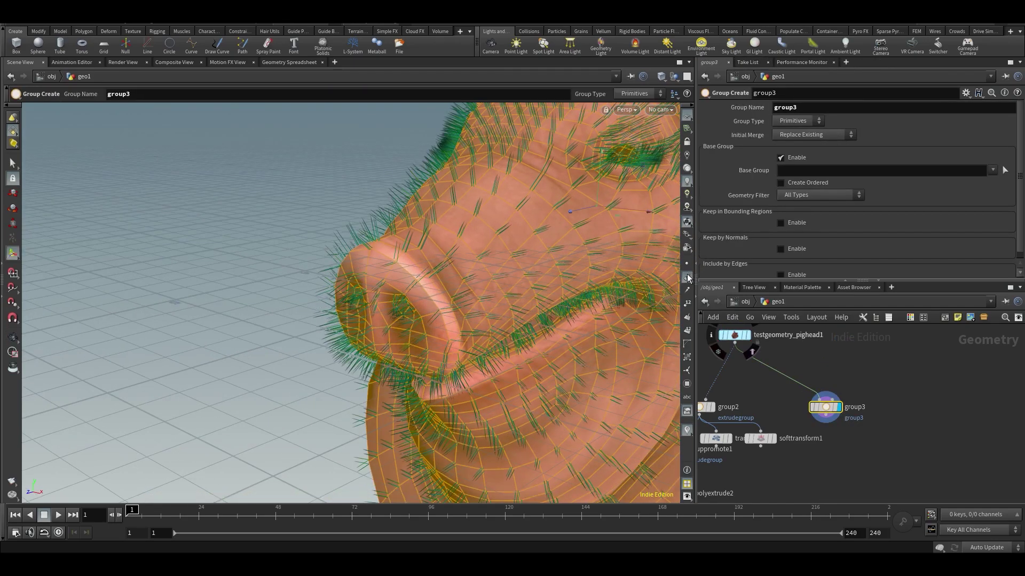
{"action": "left_click", "coordinate": [687, 278]}
{"action": "middle_click_drag", "start_coordinate": [461, 270], "coordinate": [388, 275], "text": "alt"}
{"action": "middle_click_drag", "start_coordinate": [528, 247], "coordinate": [331, 273], "text": "alt"}
{"action": "right_click_drag", "start_coordinate": [424, 256], "coordinate": [533, 208], "text": "alt"}
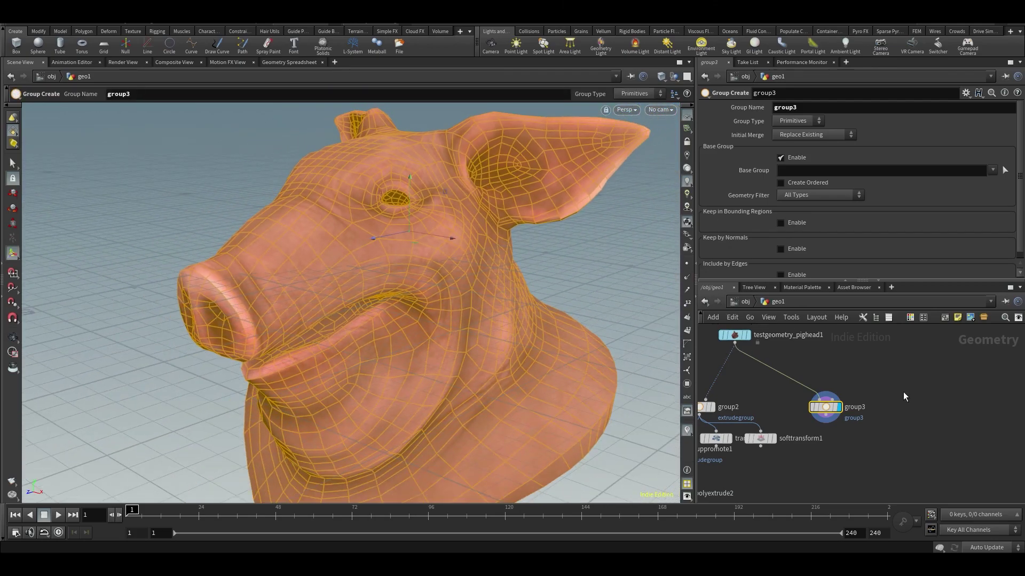
Disable group3's Base Group, enable Keep by Normals and set the direction to 0, 1, 0.
{"action": "left_click", "coordinate": [781, 158]}
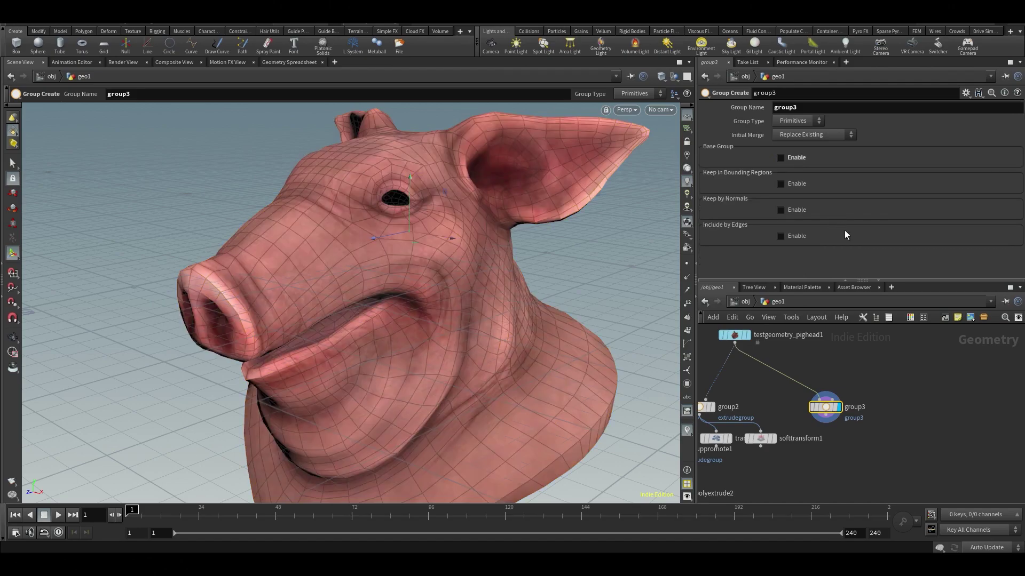
{"action": "left_click", "coordinate": [780, 210]}
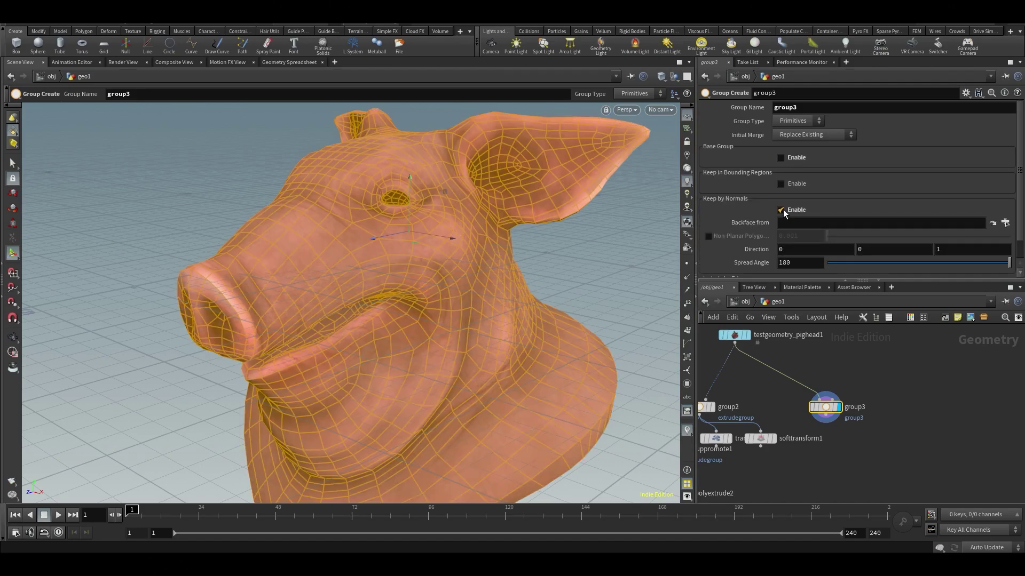
{"action": "left_click", "coordinate": [968, 254]}
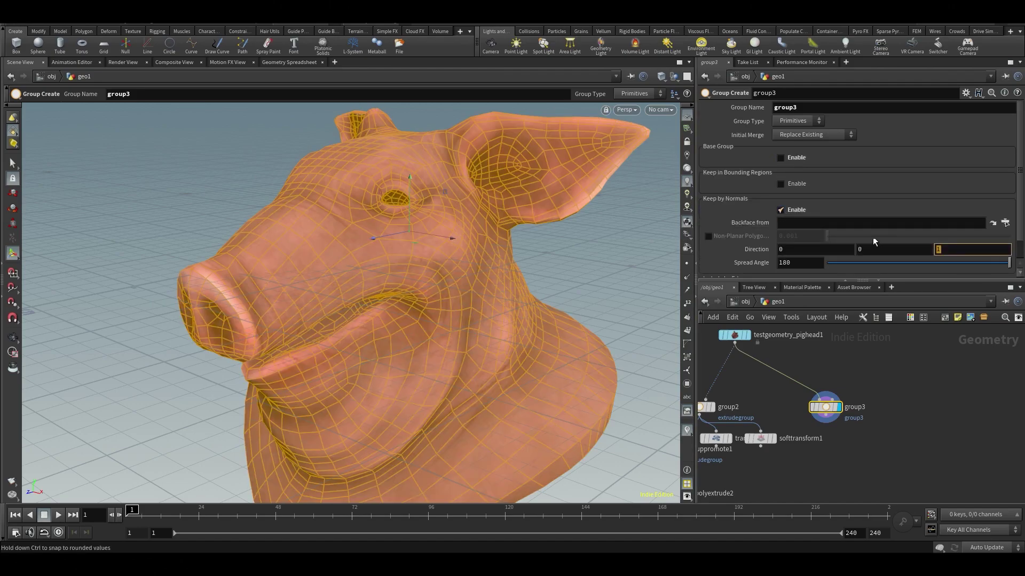
{"action": "left_click", "coordinate": [896, 252]}
{"action": "left_click", "coordinate": [1005, 378]}
{"action": "left_click_drag", "start_coordinate": [496, 267], "coordinate": [461, 236], "text": "alt"}
{"action": "middle_click_drag", "start_coordinate": [460, 237], "coordinate": [470, 325], "text": "alt"}
{"action": "left_click_drag", "start_coordinate": [459, 291], "coordinate": [453, 261], "text": "alt"}
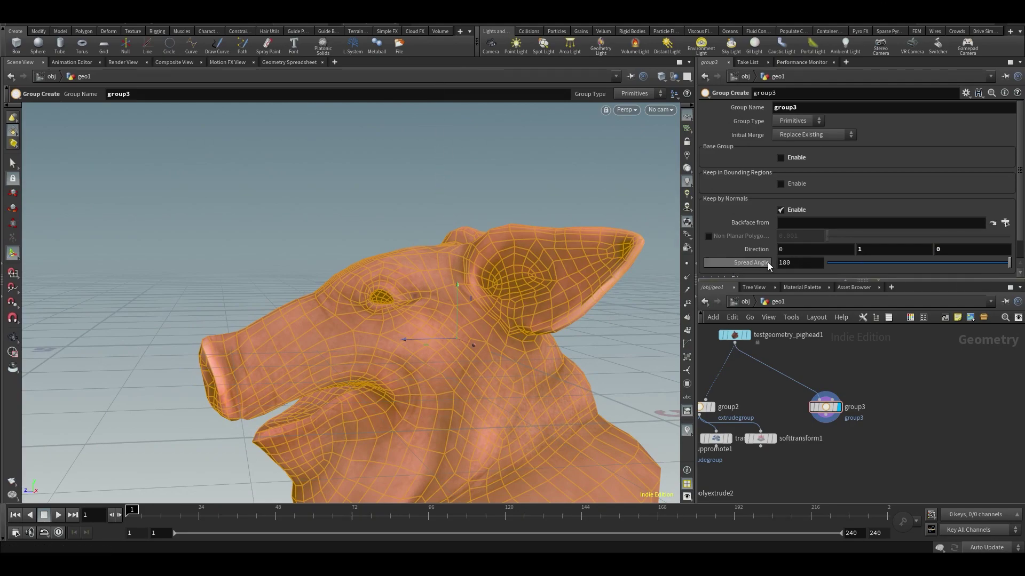
Try spread angles of 72.6 and 44.2 on group3, finishing at 66.3, and check the grouped faces around the head.
{"action": "left_click_drag", "start_coordinate": [1006, 266], "coordinate": [902, 271]}
{"action": "left_click_drag", "start_coordinate": [423, 314], "coordinate": [553, 295], "text": "alt"}
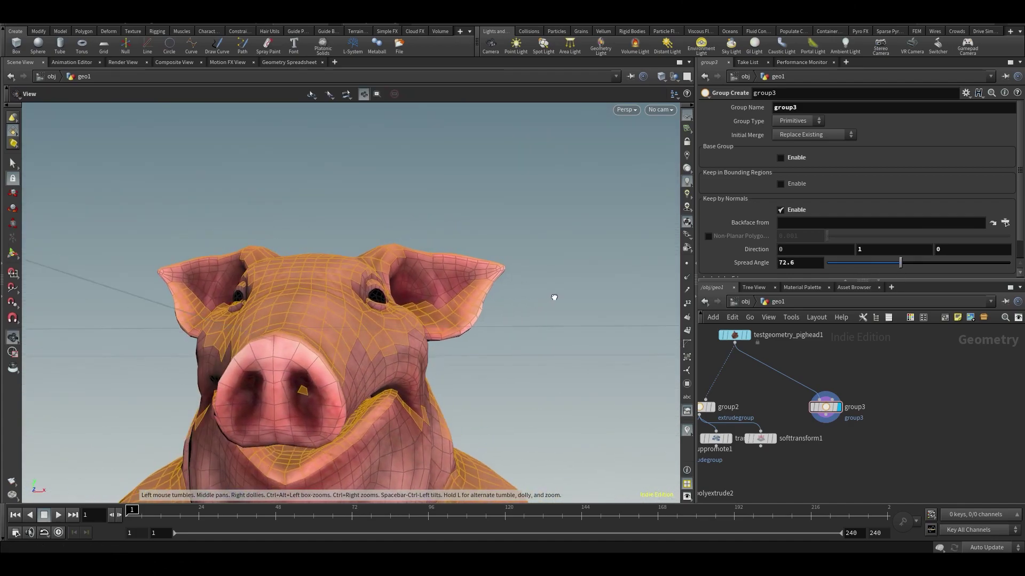
{"action": "key", "text": "Return"}
{"action": "left_click_drag", "start_coordinate": [895, 264], "coordinate": [871, 264]}
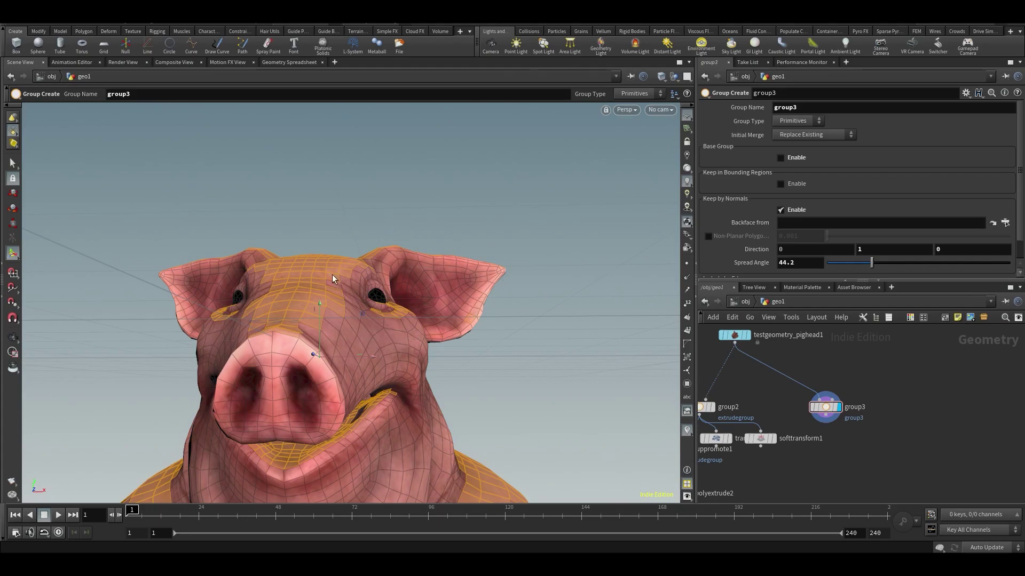
{"action": "key", "text": "Escape"}
{"action": "left_click_drag", "start_coordinate": [480, 342], "coordinate": [459, 278]}
{"action": "key", "text": "Return"}
{"action": "left_click_drag", "start_coordinate": [871, 263], "coordinate": [893, 264]}
{"action": "key", "text": "Escape"}
{"action": "left_click_drag", "start_coordinate": [539, 228], "coordinate": [468, 283]}
{"action": "key", "text": "Return"}
Add a Delete node below group3, wire group3 into it, display it and choose group3 as its group.
{"action": "middle_click_drag", "start_coordinate": [803, 439], "coordinate": [803, 380]}
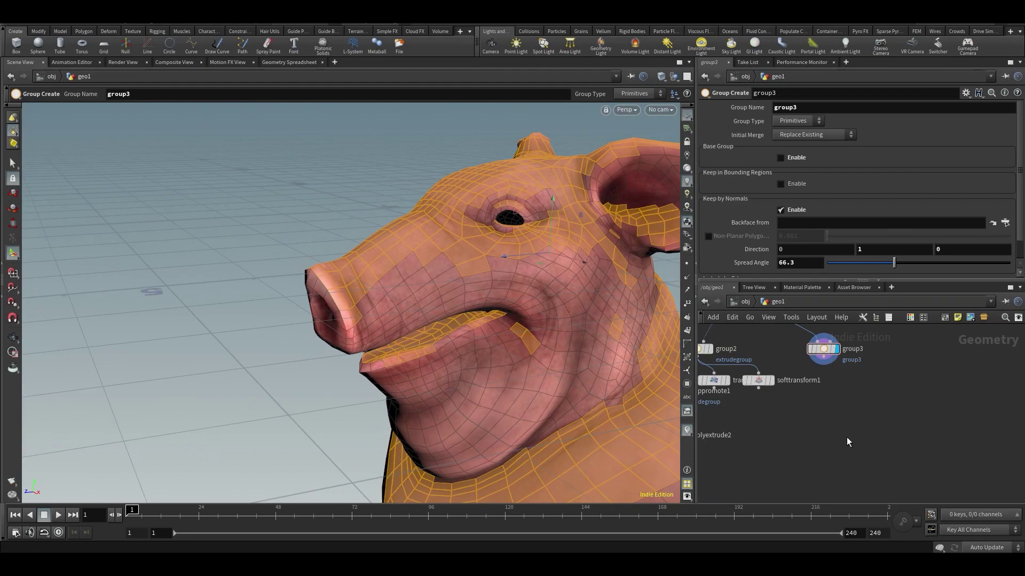
{"action": "key", "text": "Tab"}
{"action": "type", "text": "delete"}
{"action": "key", "text": "Return"}
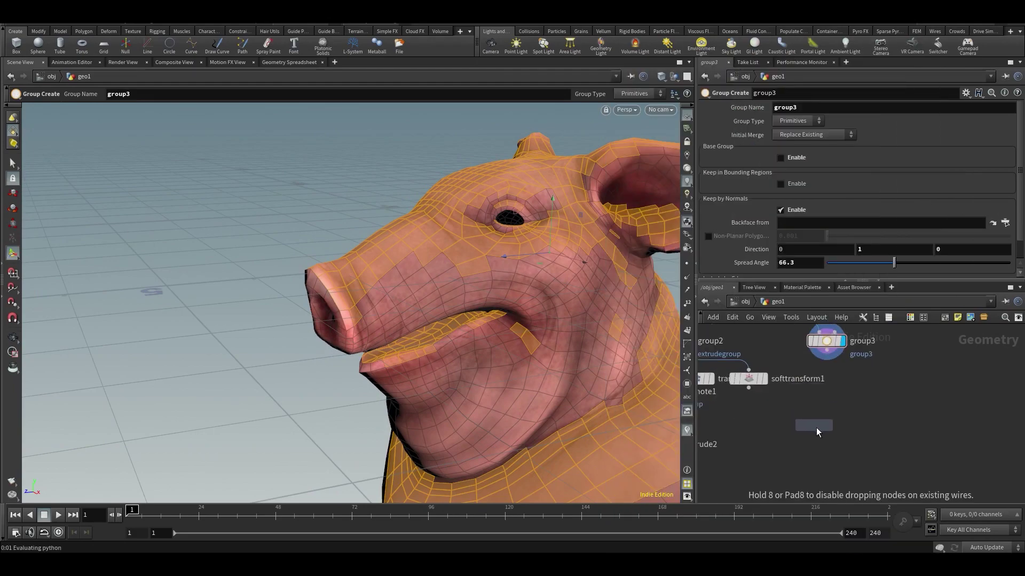
{"action": "left_click", "coordinate": [824, 430]}
{"action": "left_click_drag", "start_coordinate": [831, 393], "coordinate": [827, 424]}
{"action": "left_click", "coordinate": [841, 432]}
{"action": "left_click", "coordinate": [1006, 107]}
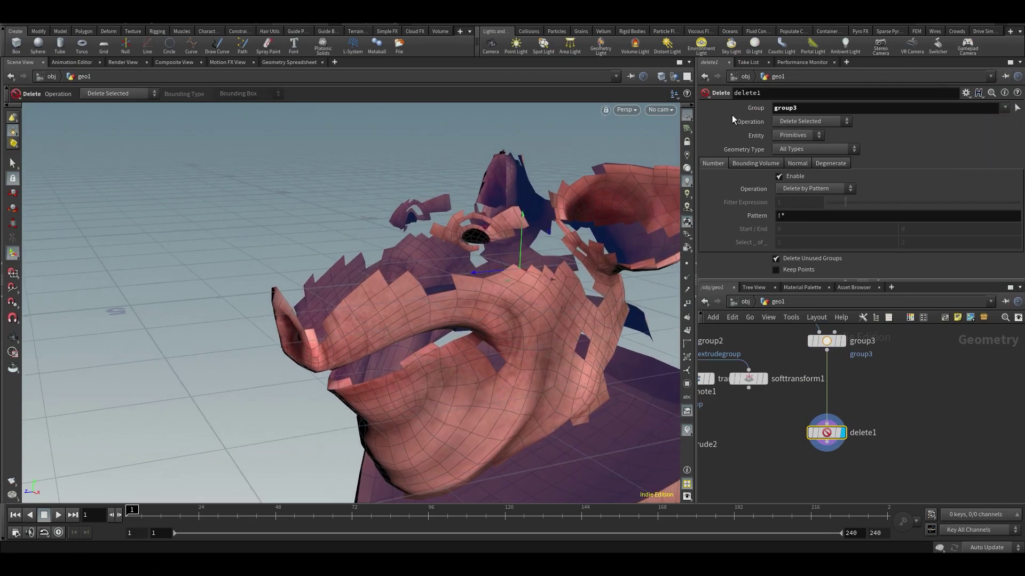
Switch delete1's operation so that it keeps only the primitives in group3.
{"action": "left_click", "coordinate": [786, 121]}
{"action": "left_click", "coordinate": [790, 141]}
{"action": "left_click_drag", "start_coordinate": [481, 270], "coordinate": [802, 331]}
Lower group3's spread angle to 47.4 and delete the delete1 node.
{"action": "left_click", "coordinate": [830, 342]}
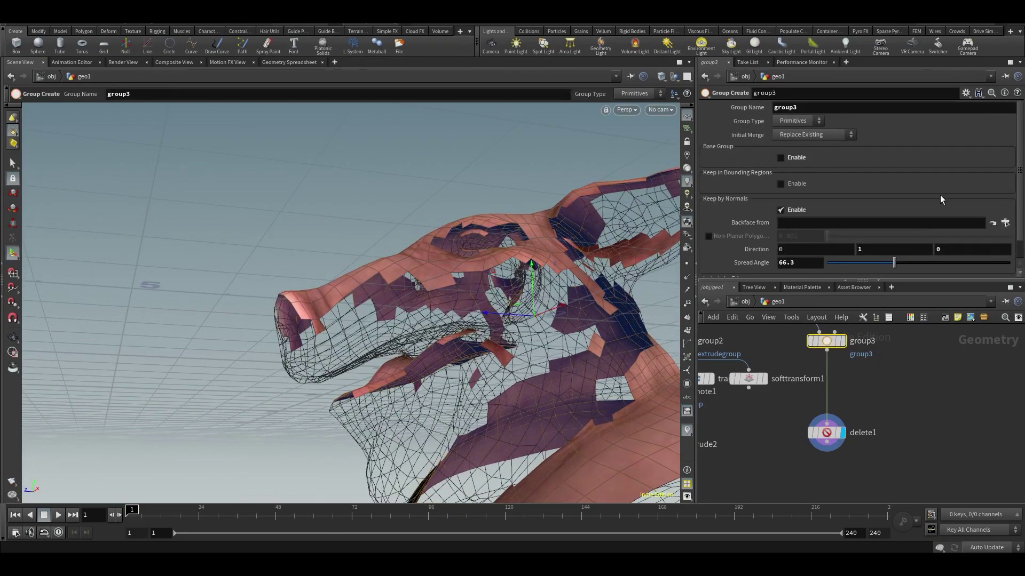
{"action": "mouse_move", "coordinate": [895, 263]}
{"action": "left_mouse_down"}
{"action": "mouse_move", "coordinate": [864, 262]}
{"action": "mouse_move", "coordinate": [873, 261]}
{"action": "left_mouse_up"}
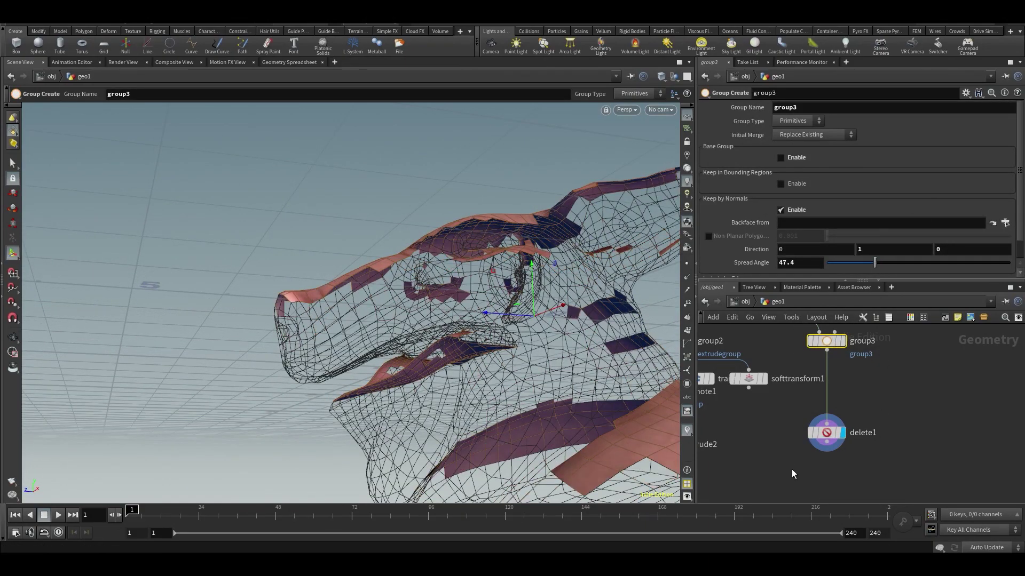
{"action": "left_click", "coordinate": [835, 432]}
{"action": "key", "text": "Delete"}
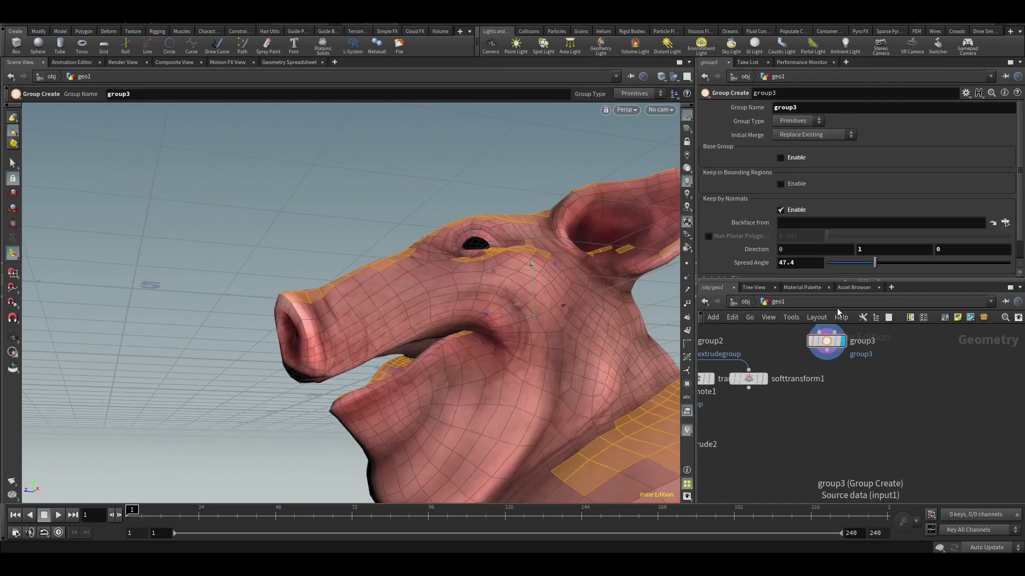
Set group3's normal direction to 1, 1, 0 and then to 1, 0, 0, checking the grouped side of the head.
{"action": "double_click", "coordinate": [785, 251]}
{"action": "type", "text": "1"}
{"action": "left_click", "coordinate": [895, 251]}
{"action": "key", "text": "Return"}
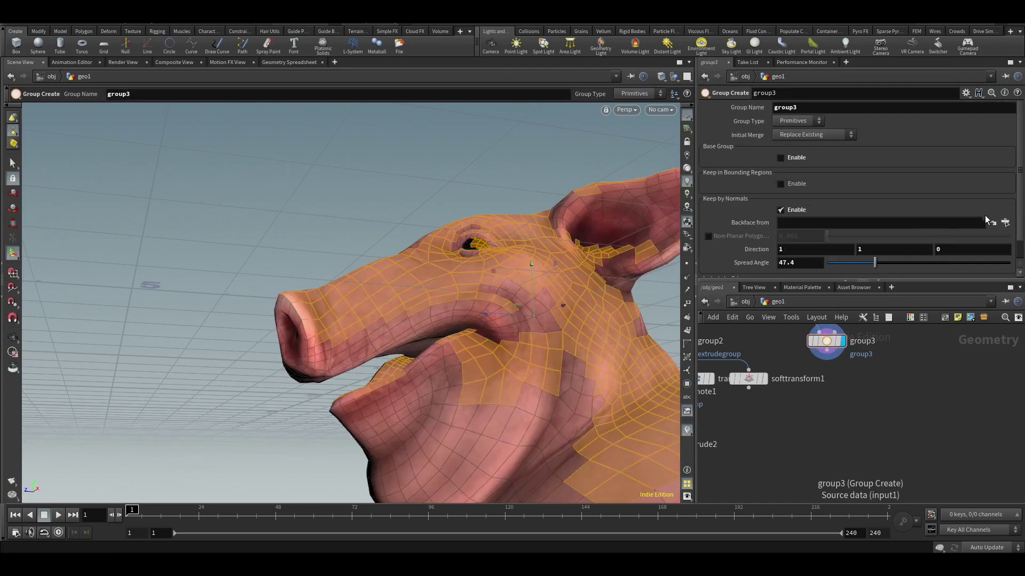
{"action": "type", "text": "0"}
{"action": "key", "text": "Return"}
{"action": "key", "text": "Escape"}
{"action": "left_click_drag", "start_coordinate": [446, 304], "coordinate": [565, 351]}
Add a Box node above group3 and wire it into group3's first input in place of the pig head.
{"action": "middle_click_drag", "start_coordinate": [898, 376], "coordinate": [872, 403]}
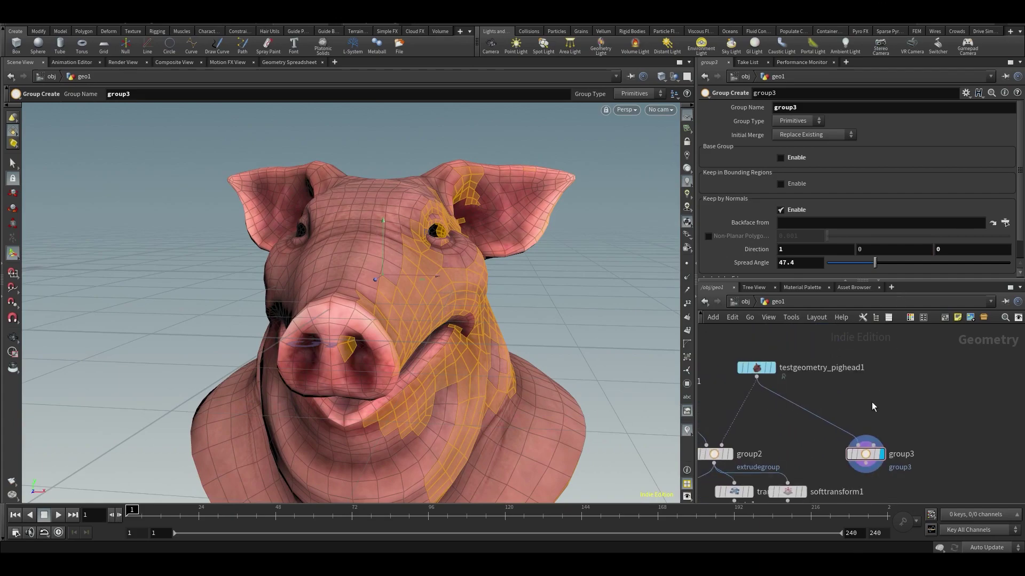
{"action": "key", "text": "Tab"}
{"action": "key", "text": "Return"}
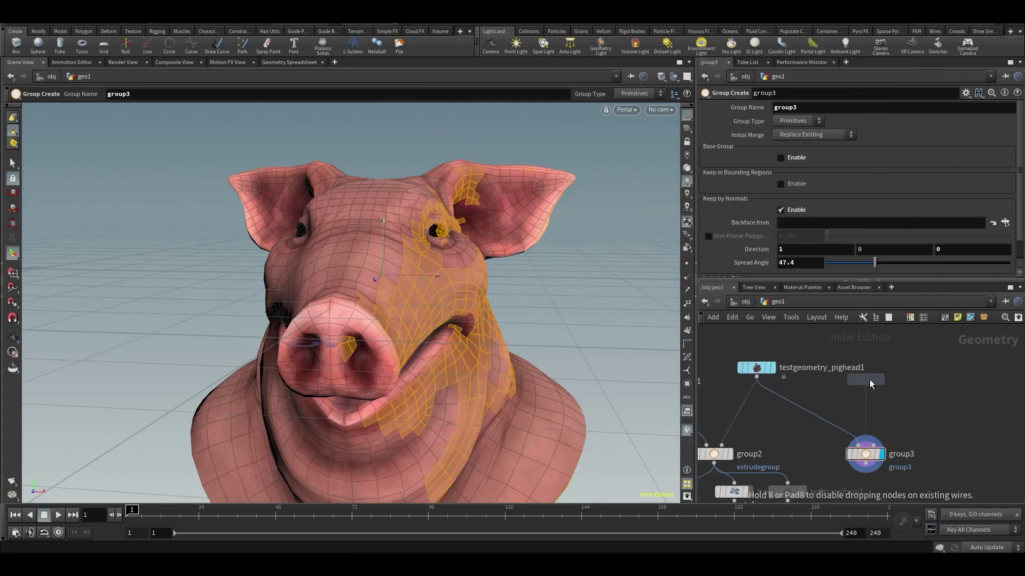
{"action": "left_click", "coordinate": [866, 370]}
{"action": "left_click_drag", "start_coordinate": [866, 376], "coordinate": [866, 444]}
{"action": "key", "text": "h"}
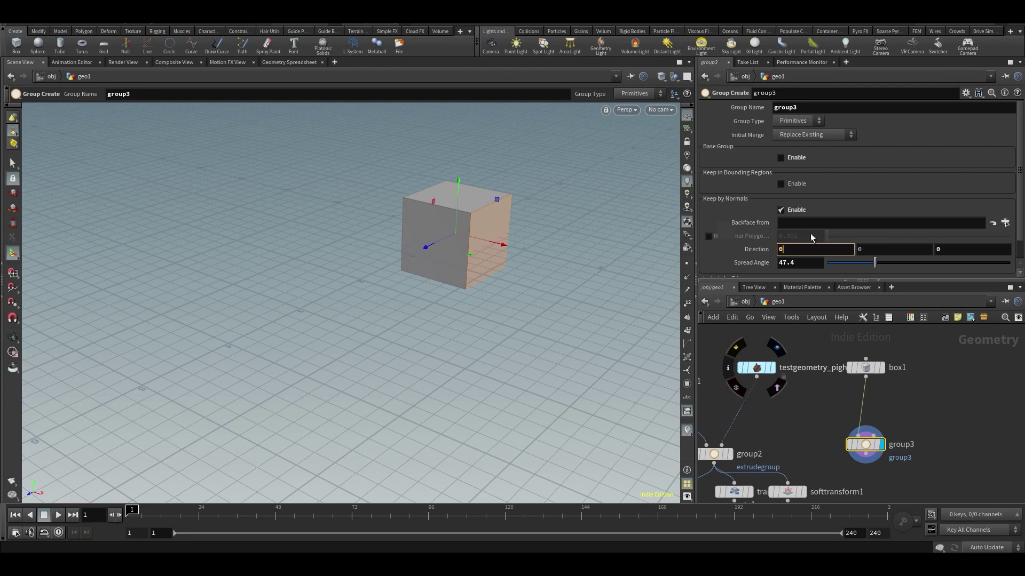
Set group3's normal direction to 0, 1, 0 and inspect the box from above and below.
{"action": "left_click", "coordinate": [866, 249]}
{"action": "type", "text": "1"}
{"action": "key", "text": "Return"}
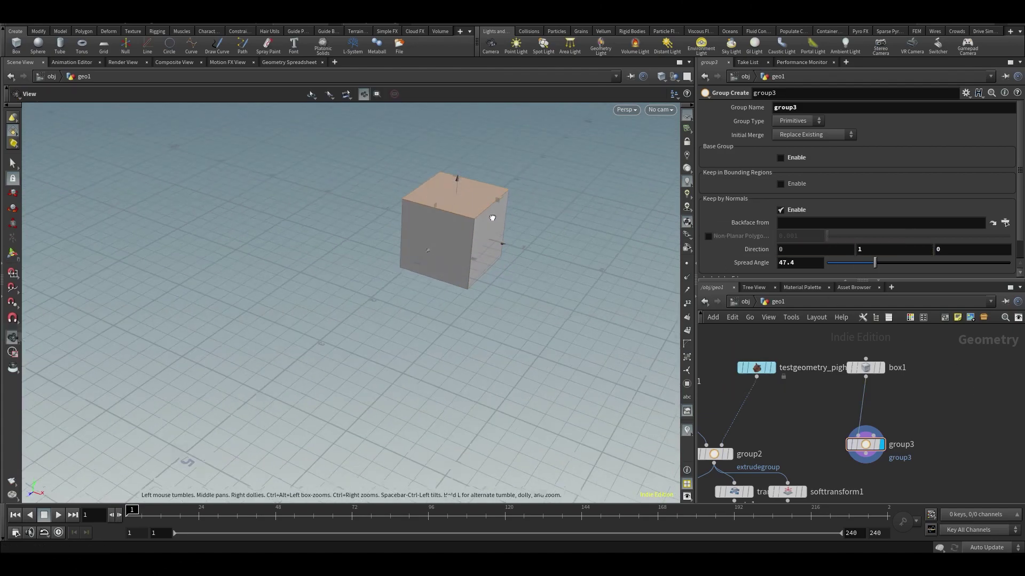
{"action": "key", "text": "f"}
{"action": "left_click_drag", "start_coordinate": [481, 194], "coordinate": [453, 178], "text": "alt"}
{"action": "right_click_drag", "start_coordinate": [453, 178], "coordinate": [419, 315], "text": "alt"}
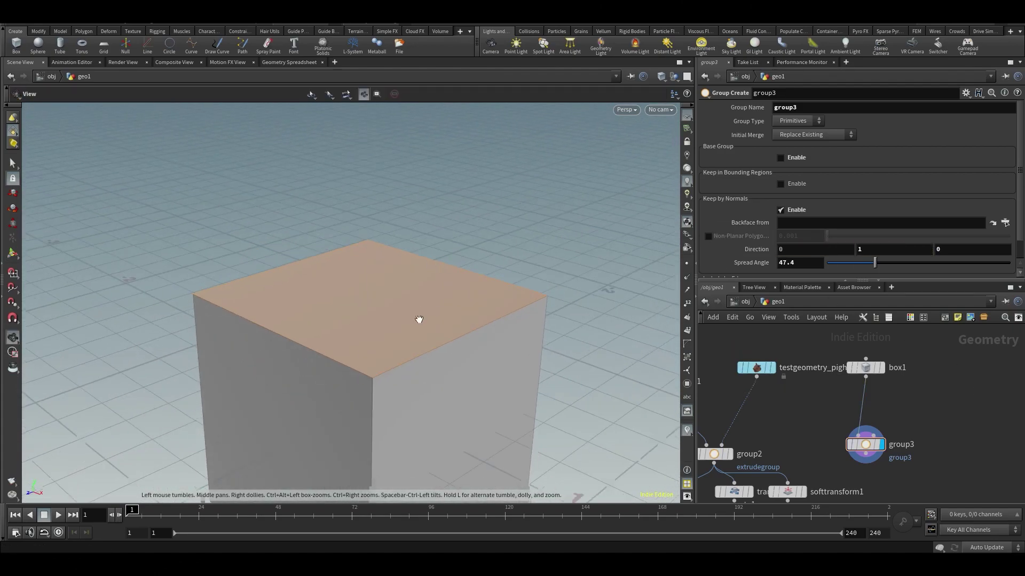
{"action": "middle_click_drag", "start_coordinate": [447, 392], "coordinate": [429, 243], "text": "alt"}
{"action": "left_click_drag", "start_coordinate": [429, 243], "coordinate": [603, 150]}
{"action": "key", "text": "Return"}
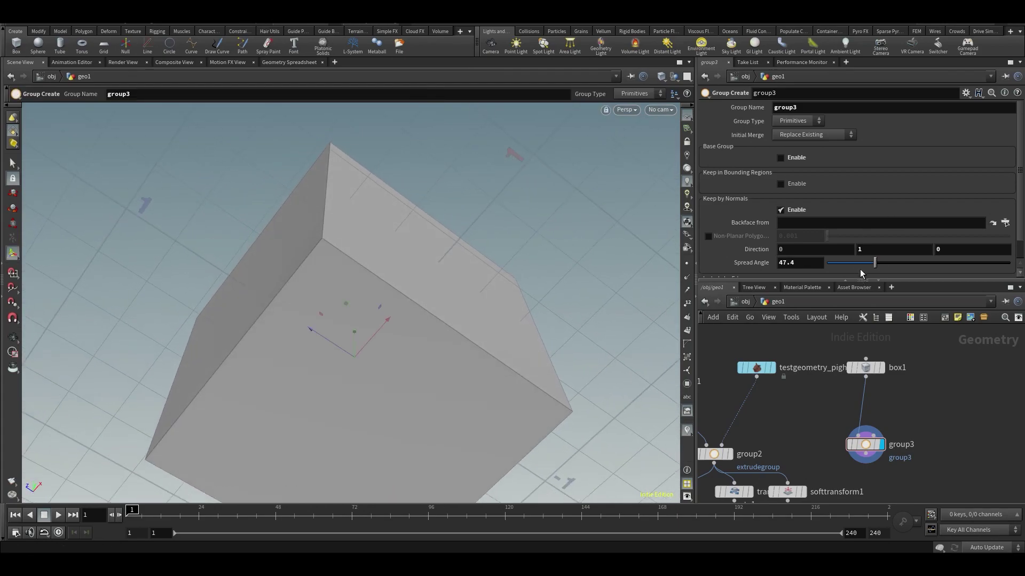
Set the Y component of group3's normal direction to -1 to group the box's underside.
{"action": "type", "text": "-1"}
{"action": "key", "text": "Return"}
{"action": "left_click_drag", "start_coordinate": [462, 199], "coordinate": [452, 403], "text": "alt"}
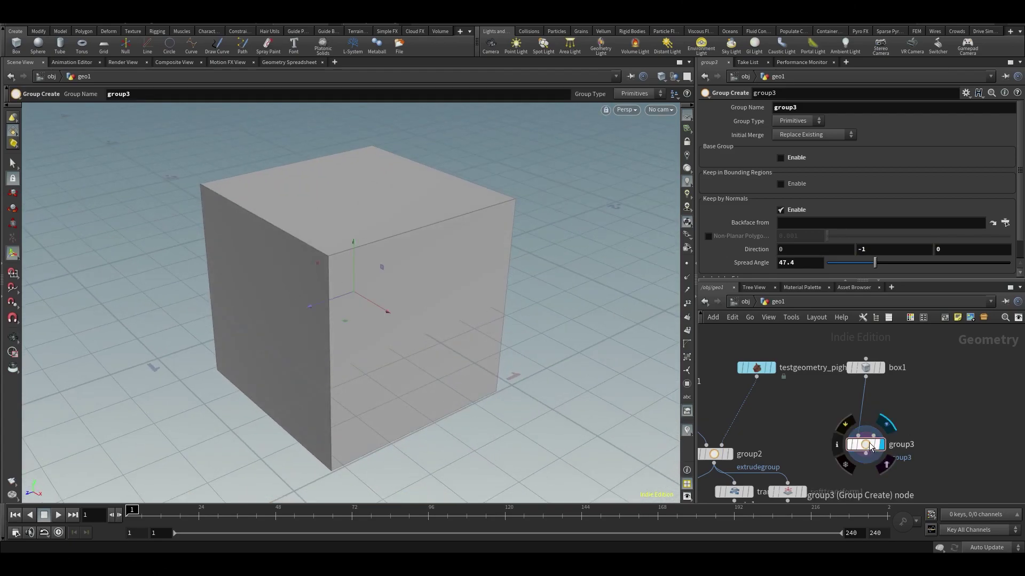
Move group3 closer beneath the box and rename its group to extrudegroup.
{"action": "left_click_drag", "start_coordinate": [866, 444], "coordinate": [866, 425]}
{"action": "left_click", "coordinate": [806, 108]}
{"action": "type", "text": "extrude"}
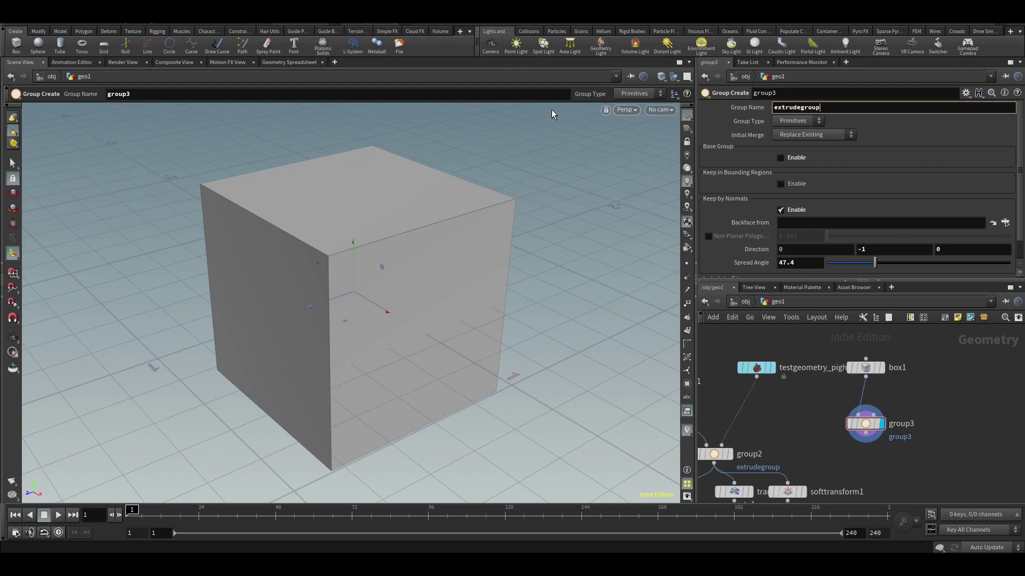
{"action": "key", "text": "Return"}
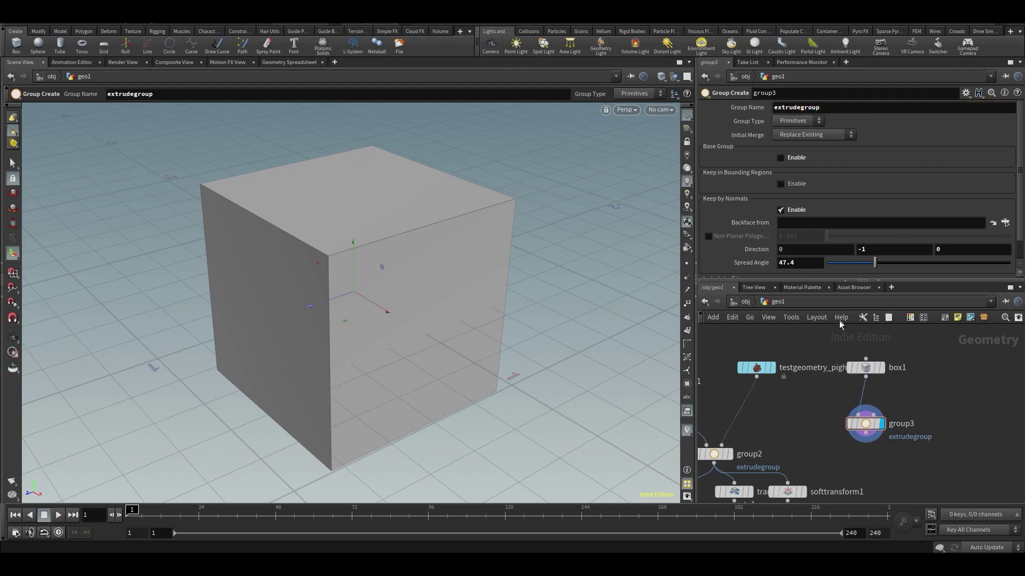
Duplicate group3 directly below itself in the box chain and set the copy's normal direction Y component to 1.
{"action": "left_click_drag", "start_coordinate": [867, 428], "coordinate": [857, 455]}
{"action": "key", "text": "ctrl+v"}
{"action": "key", "text": "ctrl+z"}
{"action": "key", "text": "ctrl+z"}
{"action": "key", "text": "ctrl+c"}
{"action": "key", "text": "ctrl+v"}
{"action": "left_click", "coordinate": [866, 437]}
{"action": "left_click", "coordinate": [862, 249]}
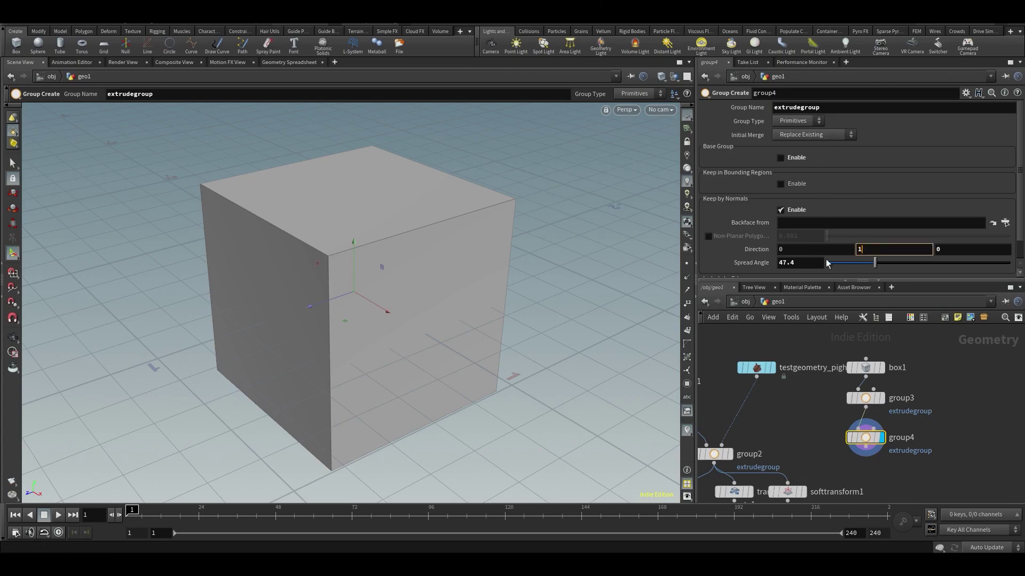
{"action": "left_click_drag", "start_coordinate": [397, 342], "coordinate": [424, 221], "text": "alt"}
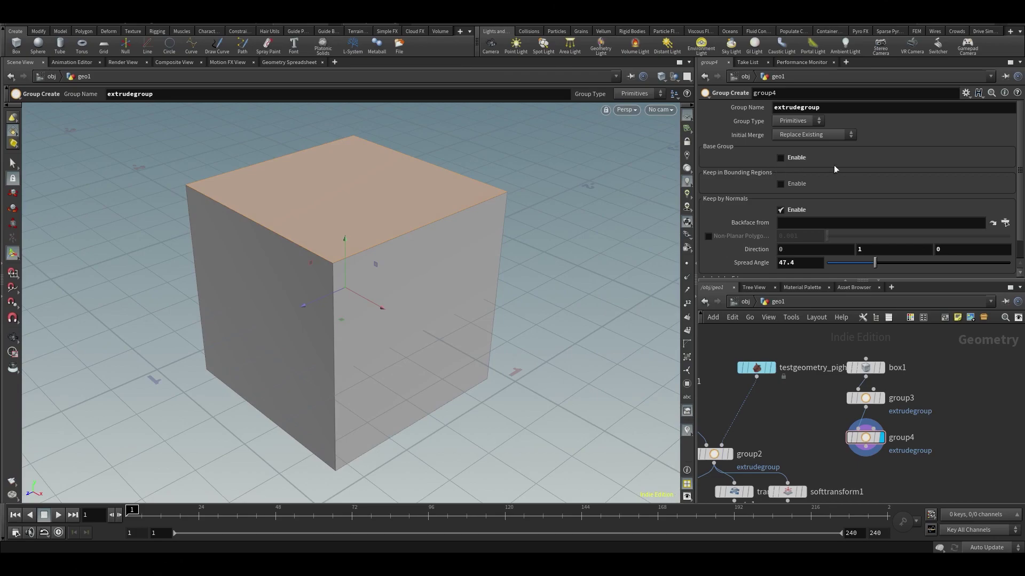
Set group4's initial merge to Union with Existing and inspect the grouped box faces.
{"action": "left_click", "coordinate": [795, 135]}
{"action": "left_click", "coordinate": [801, 153]}
{"action": "left_click_drag", "start_coordinate": [487, 272], "coordinate": [476, 251], "text": "alt"}
{"action": "right_click_drag", "start_coordinate": [476, 252], "coordinate": [430, 293], "text": "alt"}
{"action": "left_click_drag", "start_coordinate": [430, 293], "coordinate": [514, 316], "text": "alt"}
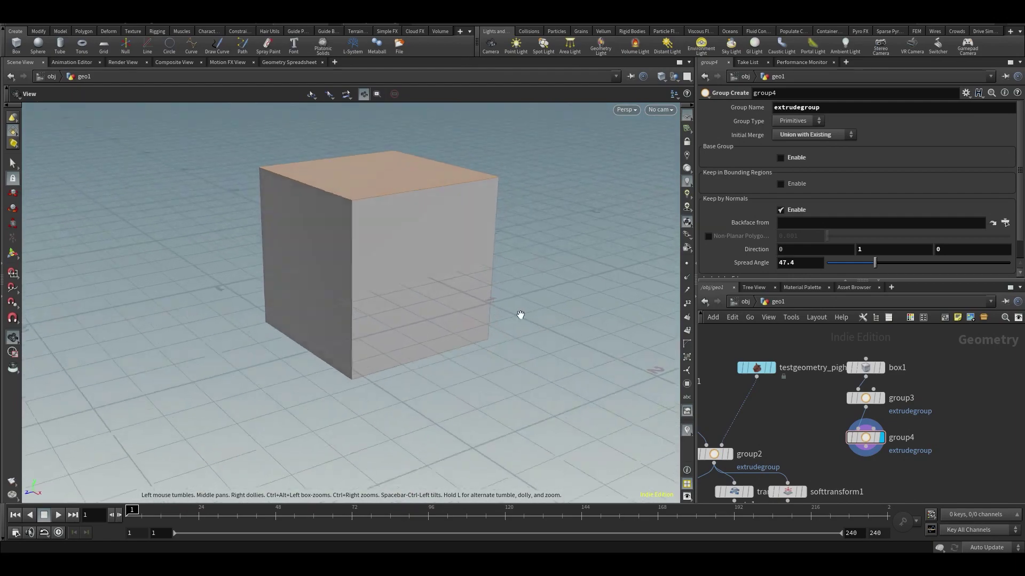
{"action": "key", "text": "Return"}
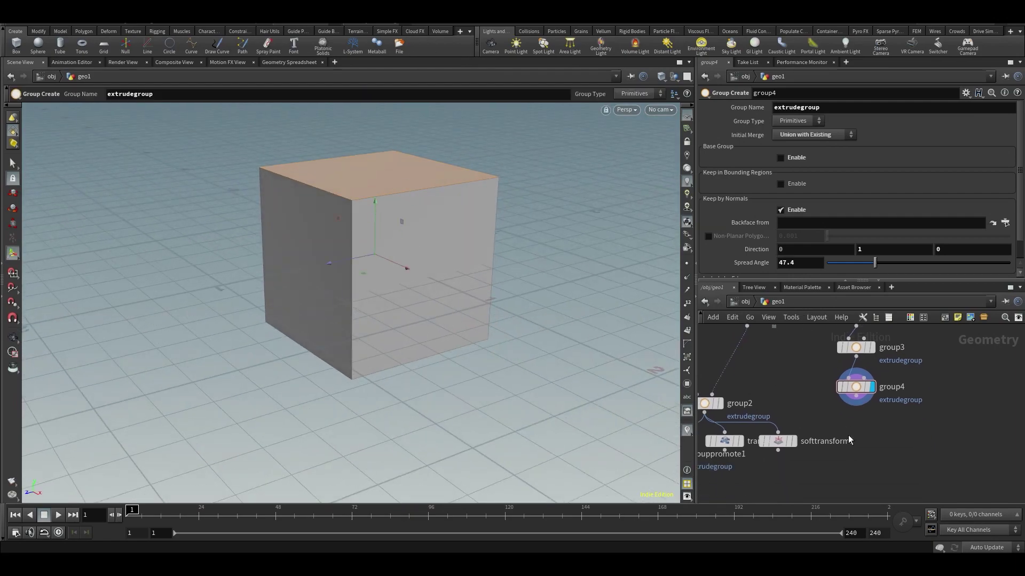
Add a PolyExtrude node below group4 and extrude the extrudegroup faces outward.
{"action": "key", "text": "Tab"}
{"action": "mouse_move", "coordinate": [912, 403]}
{"action": "type", "text": "polye"}
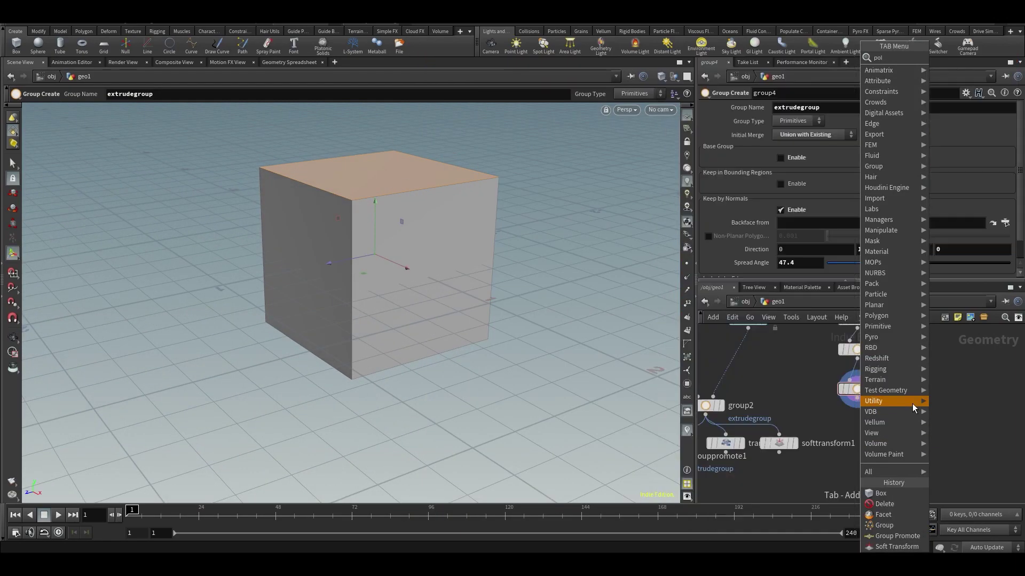
{"action": "key", "text": "Return"}
{"action": "key", "text": "Return"}
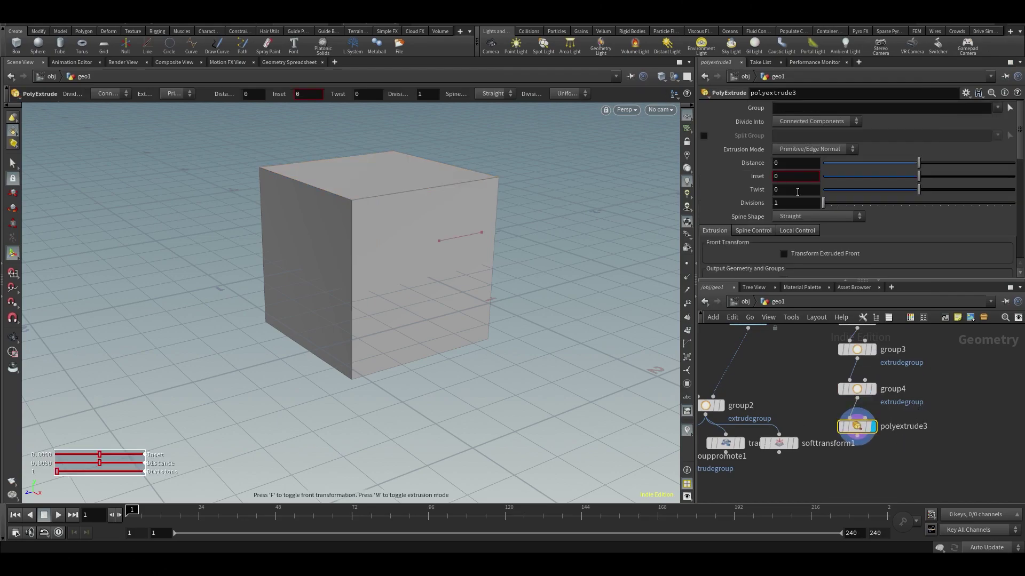
{"action": "left_click_drag", "start_coordinate": [918, 164], "coordinate": [1002, 163]}
{"action": "key", "text": "ctrl+z"}
{"action": "middle_click_drag", "start_coordinate": [558, 263], "coordinate": [525, 374], "text": "alt"}
{"action": "left_click_drag", "start_coordinate": [371, 268], "coordinate": [414, 275], "text": "alt"}
Change box1's primitive type to Polygon Mesh and set all its axis divisions to 18.
{"action": "middle_click_drag", "start_coordinate": [925, 411], "coordinate": [937, 497]}
{"action": "left_click_drag", "start_coordinate": [871, 405], "coordinate": [871, 383]}
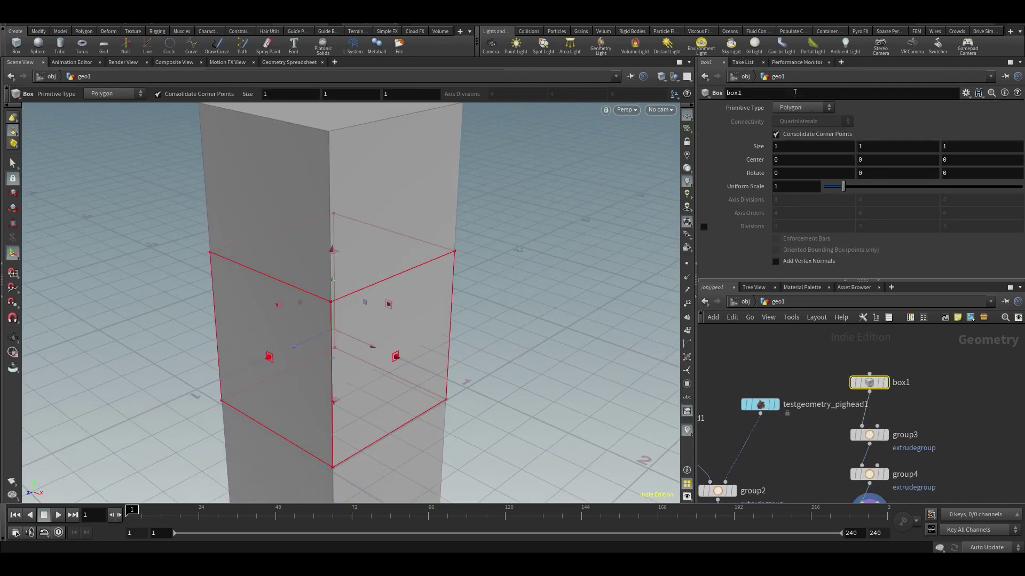
{"action": "left_click", "coordinate": [804, 107]}
{"action": "left_click", "coordinate": [798, 130]}
{"action": "key", "text": "Escape"}
{"action": "left_click_drag", "start_coordinate": [556, 206], "coordinate": [556, 223]}
{"action": "key", "text": "Return"}
{"action": "middle_click_drag", "start_coordinate": [739, 199], "coordinate": [807, 195]}
{"action": "left_click_drag", "start_coordinate": [625, 291], "coordinate": [657, 277], "text": "alt"}
{"action": "key", "text": "Return"}
Set polyextrude3's extrusion distance to 0.603.
{"action": "middle_click_drag", "start_coordinate": [848, 397], "coordinate": [851, 345]}
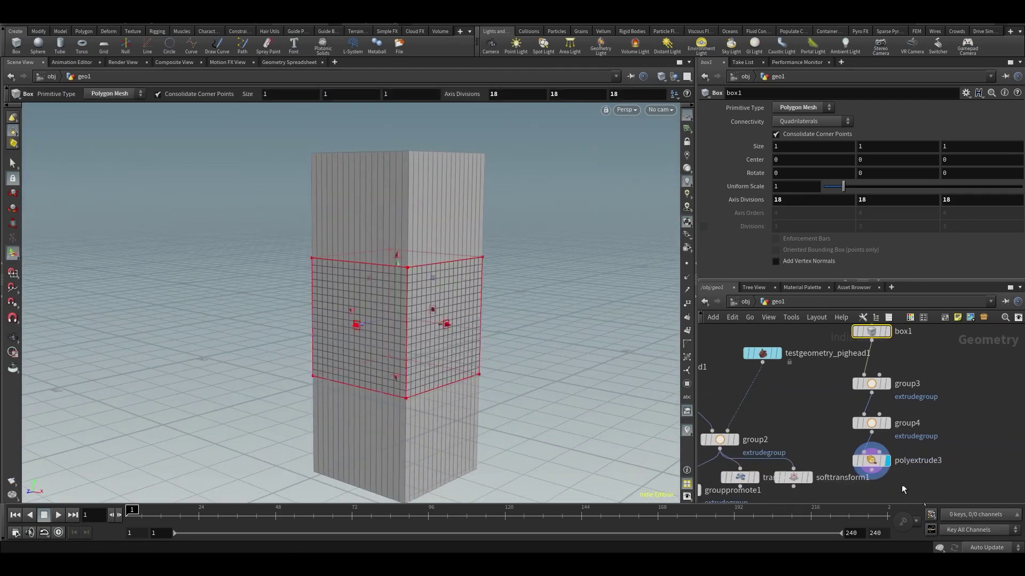
{"action": "left_click", "coordinate": [871, 460]}
{"action": "left_click_drag", "start_coordinate": [988, 162], "coordinate": [976, 163]}
Add a Group by Range node beside the box's group chain.
{"action": "middle_click_drag", "start_coordinate": [949, 419], "coordinate": [811, 385]}
{"action": "key", "text": "Tab"}
{"action": "type", "text": "ggrou"}
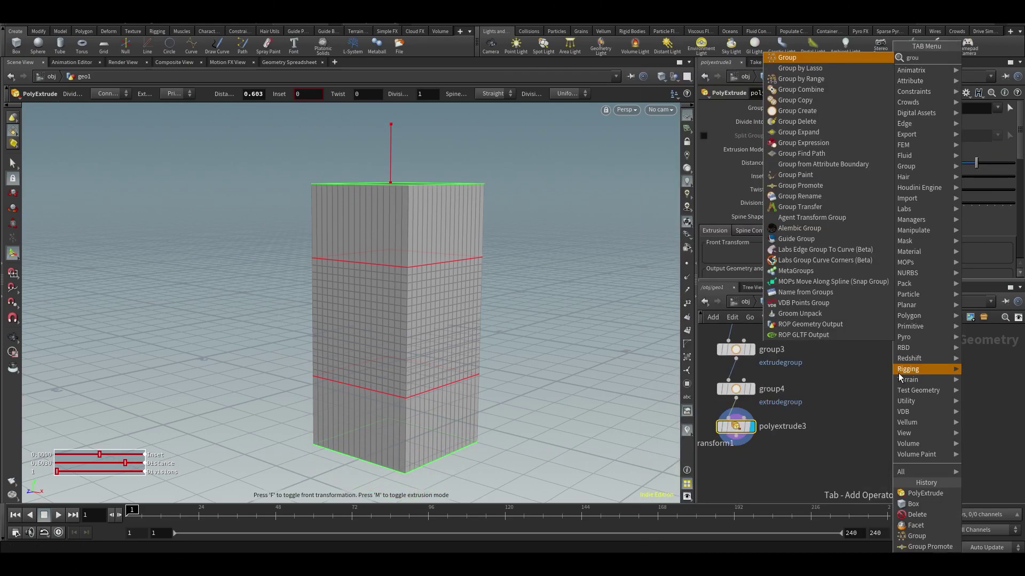
{"action": "type", "text": " p"}
{"action": "key", "text": "BackSpace"}
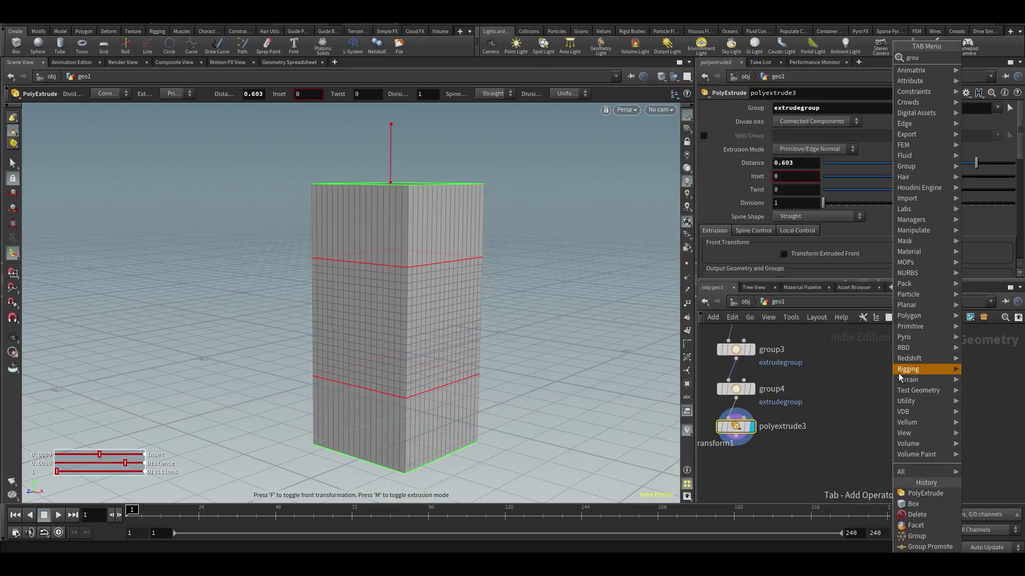
{"action": "type", "text": "r"}
{"action": "key", "text": "Down"}
{"action": "key", "text": "Return"}
{"action": "left_click", "coordinate": [816, 340]}
Wire box1's output into the Group by Range node and display its result.
{"action": "middle_click_drag", "start_coordinate": [887, 424], "coordinate": [880, 464]}
{"action": "left_click", "coordinate": [751, 373]}
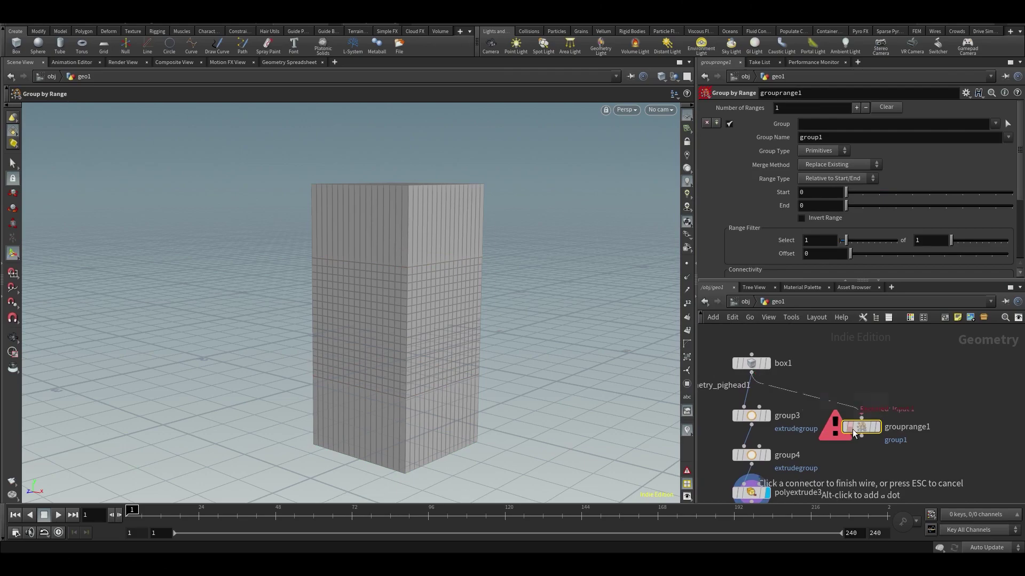
{"action": "left_click", "coordinate": [861, 422]}
{"action": "key", "text": "Return"}
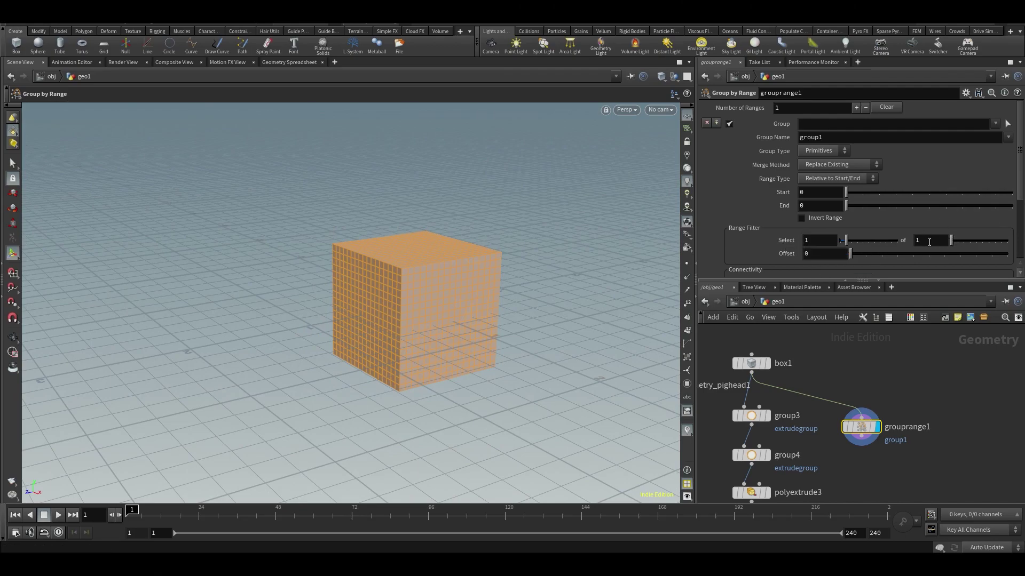
Set grouprange1's range filter to select 1 of 5 primitives and inspect the resulting pattern.
{"action": "left_click_drag", "start_coordinate": [414, 270], "coordinate": [434, 270], "text": "alt"}
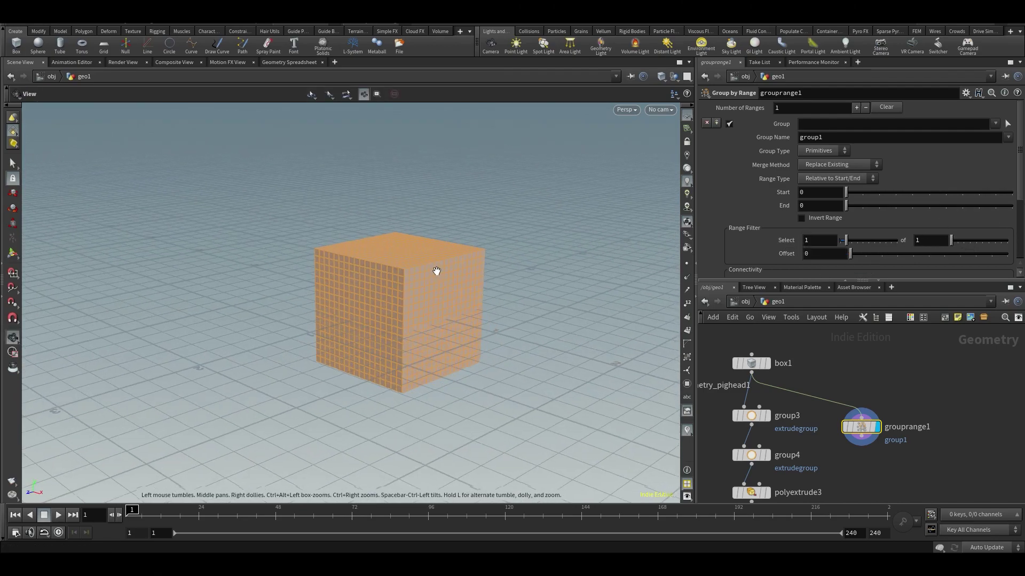
{"action": "left_click_drag", "start_coordinate": [954, 238], "coordinate": [974, 241]}
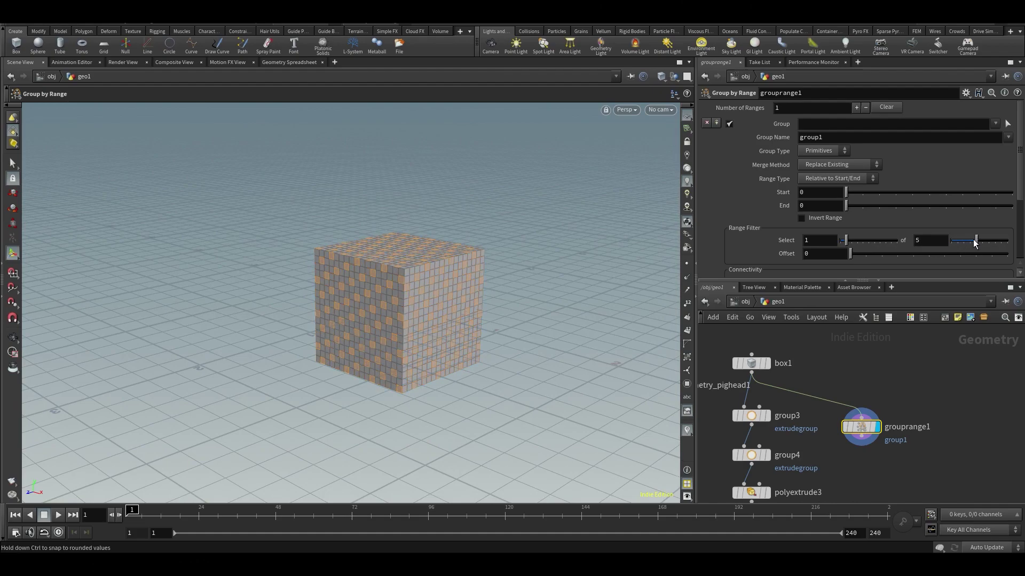
{"action": "scroll", "coordinate": [389, 304], "scroll_direction": "up", "scroll_amount": 3}
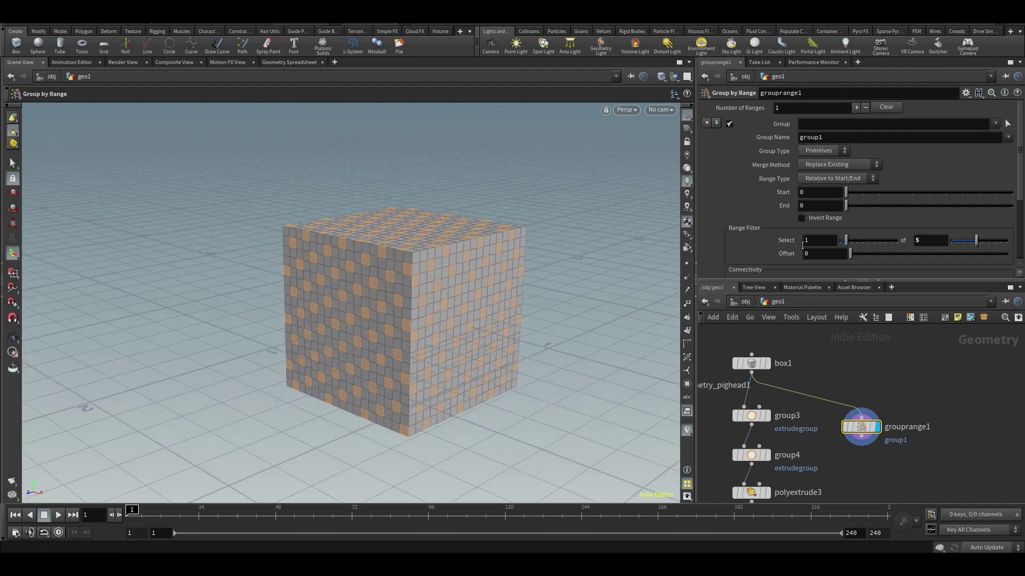
{"action": "left_click_drag", "start_coordinate": [615, 305], "coordinate": [491, 316]}
{"action": "middle_click_drag", "start_coordinate": [755, 458], "coordinate": [738, 408]}
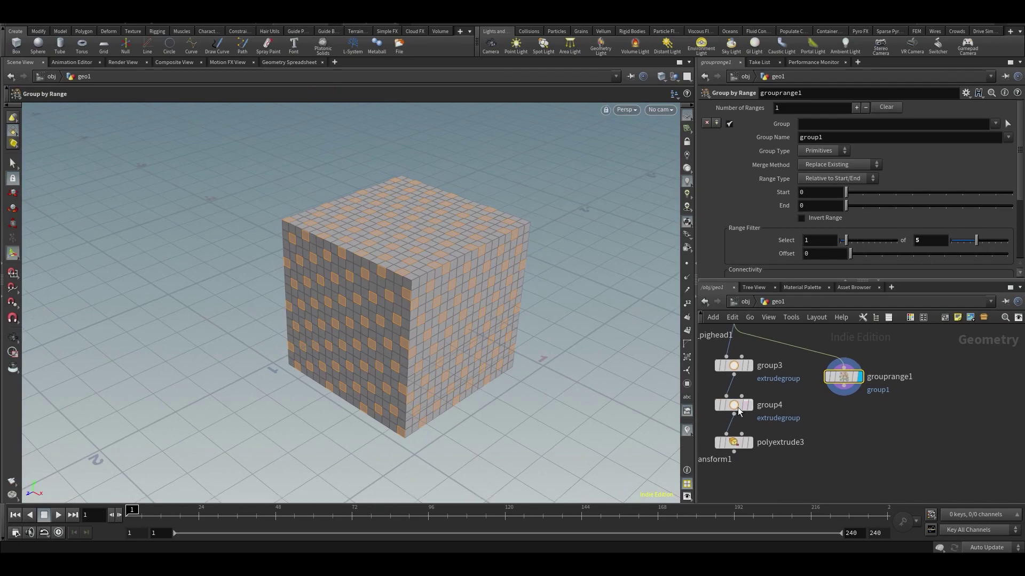
{"action": "left_click", "coordinate": [731, 442]}
{"action": "key", "text": "ctrl+v"}
{"action": "left_click", "coordinate": [887, 447]}
{"action": "left_click_drag", "start_coordinate": [875, 447], "coordinate": [857, 443]}
{"action": "left_click_drag", "start_coordinate": [844, 386], "coordinate": [844, 436]}
{"action": "key", "text": "ctrl+z"}
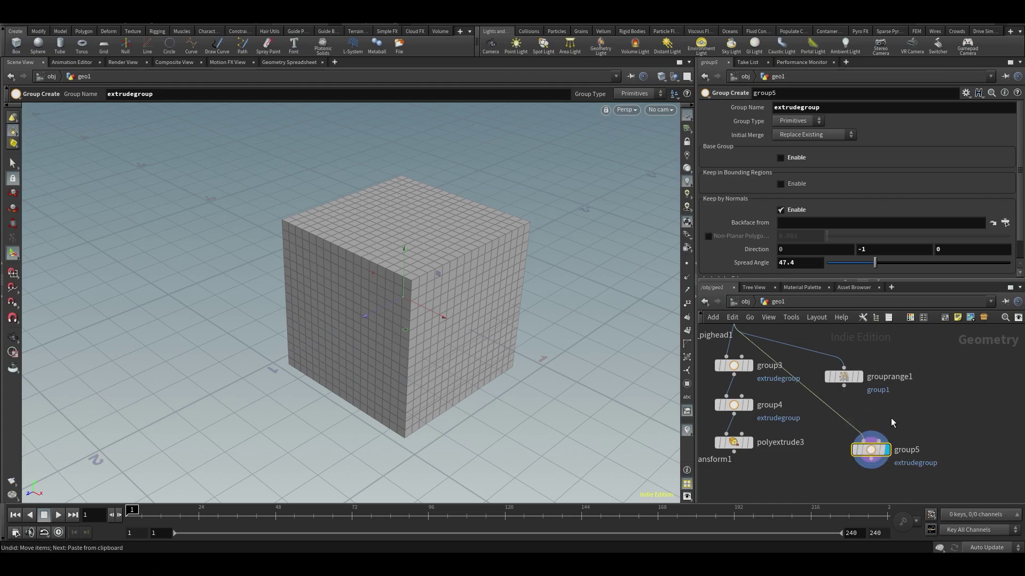
{"action": "left_click", "coordinate": [861, 461]}
{"action": "key", "text": "Escape"}
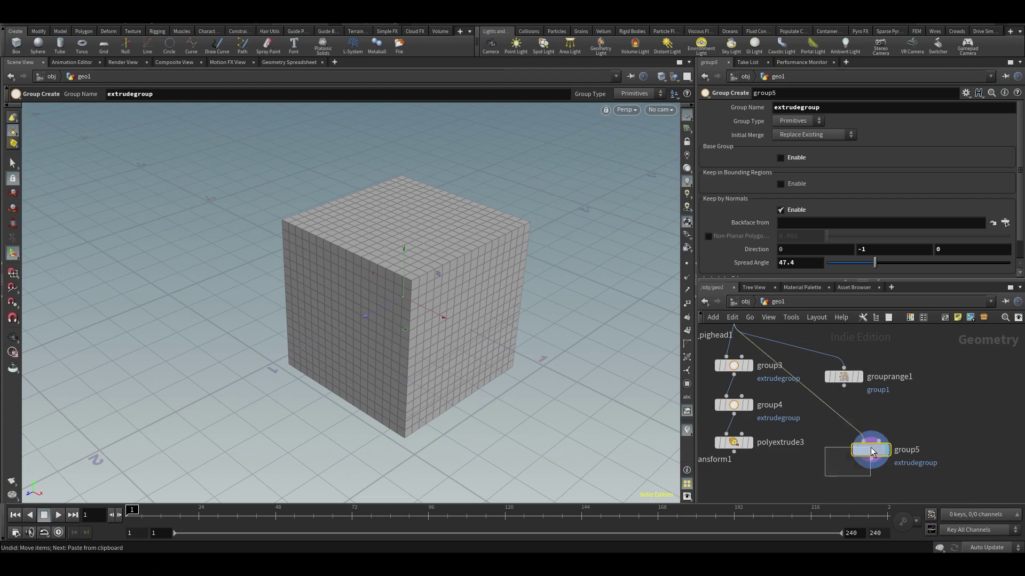
{"action": "key", "text": "Delete"}
Paste a copy of polyextrude3, wire it below grouprange1, display it and set its group to group1.
{"action": "key", "text": "ctrl+v"}
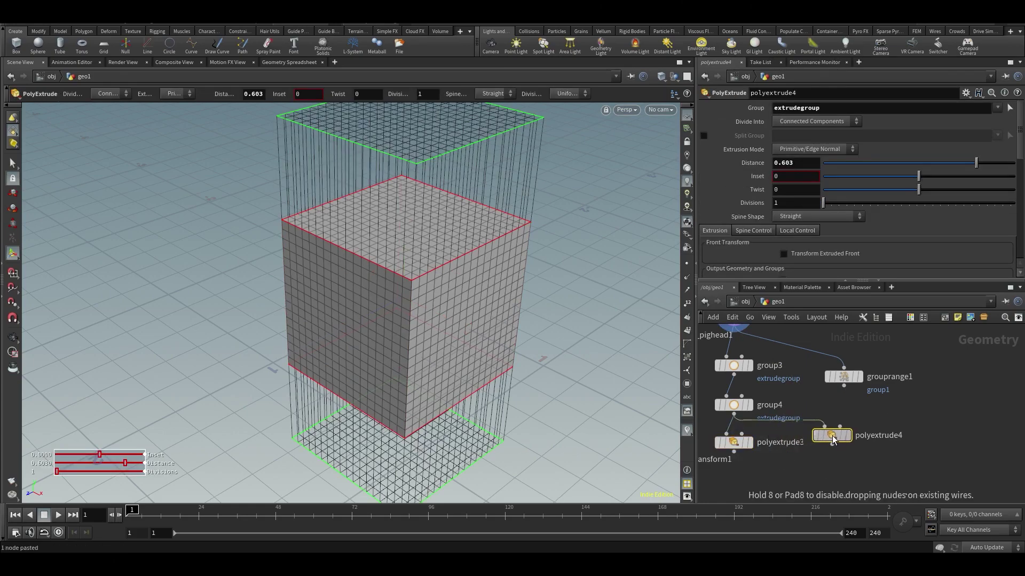
{"action": "left_click_drag", "start_coordinate": [844, 386], "coordinate": [831, 428]}
{"action": "left_click", "coordinate": [855, 437]}
{"action": "key", "text": "BackSpace"}
{"action": "left_click", "coordinate": [998, 107]}
{"action": "left_click", "coordinate": [963, 133]}
{"action": "mouse_move", "coordinate": [374, 361]}
{"action": "left_mouse_down", "text": "alt"}
{"action": "mouse_move", "coordinate": [396, 339]}
{"action": "mouse_move", "coordinate": [355, 337]}
{"action": "mouse_move", "coordinate": [355, 360]}
{"action": "left_mouse_up", "text": "alt"}
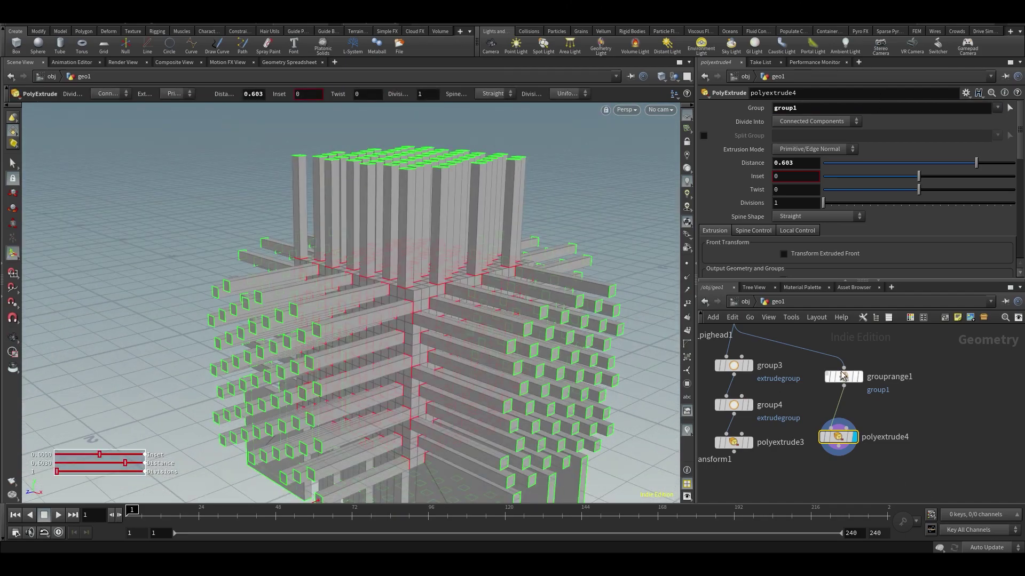
Set grouprange1's range filter to select 1 of 2 and inspect the extruded pattern and remaining parameters.
{"action": "left_click", "coordinate": [843, 376]}
{"action": "mouse_move", "coordinate": [976, 242]}
{"action": "left_mouse_down"}
{"action": "mouse_move", "coordinate": [962, 238]}
{"action": "mouse_move", "coordinate": [984, 238]}
{"action": "mouse_move", "coordinate": [957, 240]}
{"action": "left_mouse_up"}
{"action": "key", "text": "Escape"}
{"action": "left_click_drag", "start_coordinate": [393, 333], "coordinate": [401, 358], "text": "alt"}
{"action": "middle_click_drag", "start_coordinate": [434, 275], "coordinate": [413, 324], "text": "alt"}
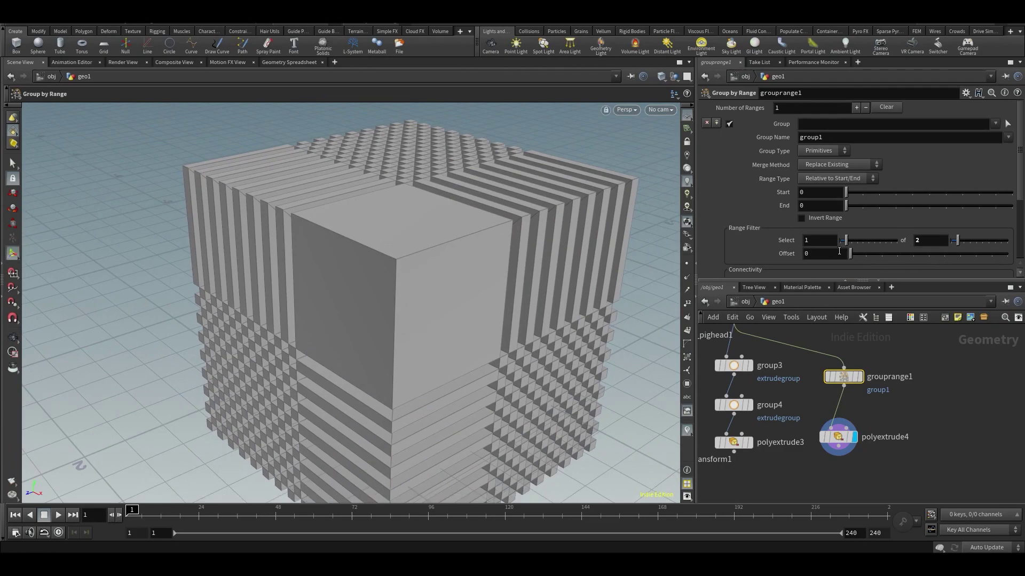
{"action": "left_click_drag", "start_coordinate": [565, 275], "coordinate": [470, 280]}
{"action": "scroll", "coordinate": [854, 203], "scroll_direction": "down", "scroll_amount": 2}
{"action": "scroll", "coordinate": [853, 217], "scroll_direction": "down", "scroll_amount": 2}
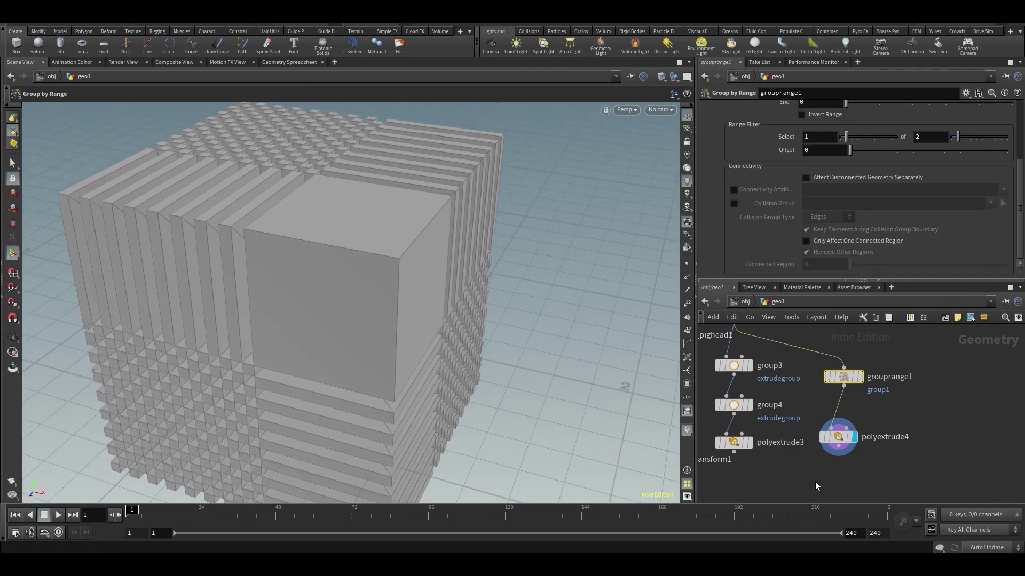
Delete the grouprange1 and polyextrude4 nodes from the network.
{"action": "mouse_move", "coordinate": [912, 395]}
{"action": "middle_mouse_down"}
{"action": "mouse_move", "coordinate": [917, 383]}
{"action": "mouse_move", "coordinate": [897, 451]}
{"action": "mouse_move", "coordinate": [909, 391]}
{"action": "middle_mouse_up"}
{"action": "scroll", "coordinate": [907, 389], "scroll_direction": "down", "scroll_amount": 4}
{"action": "left_click_drag", "start_coordinate": [914, 373], "coordinate": [860, 443]}
{"action": "key", "text": "Delete"}
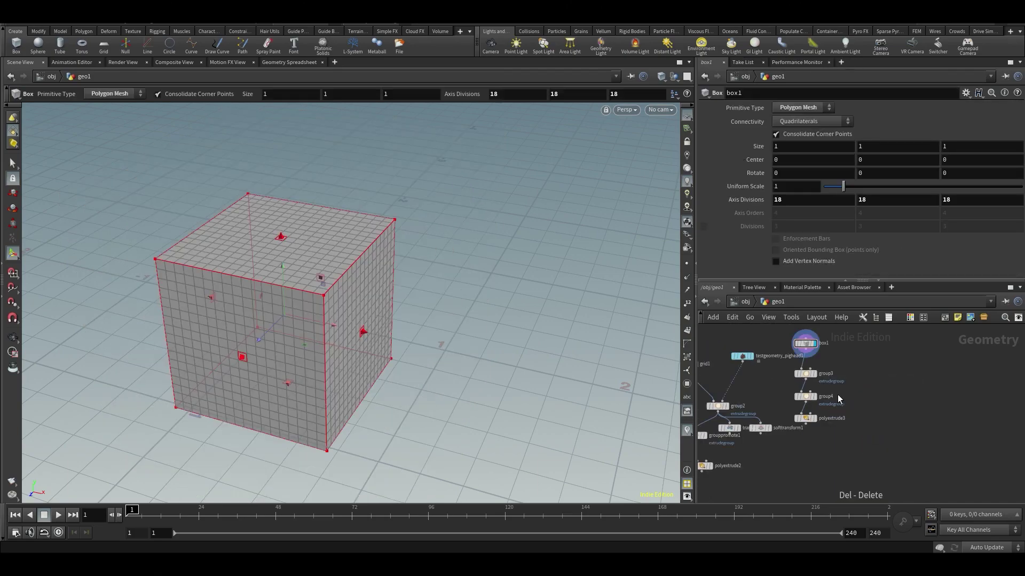
Display group4's result in the viewport and select the node to show its parameters.
{"action": "middle_click_drag", "start_coordinate": [837, 395], "coordinate": [959, 376]}
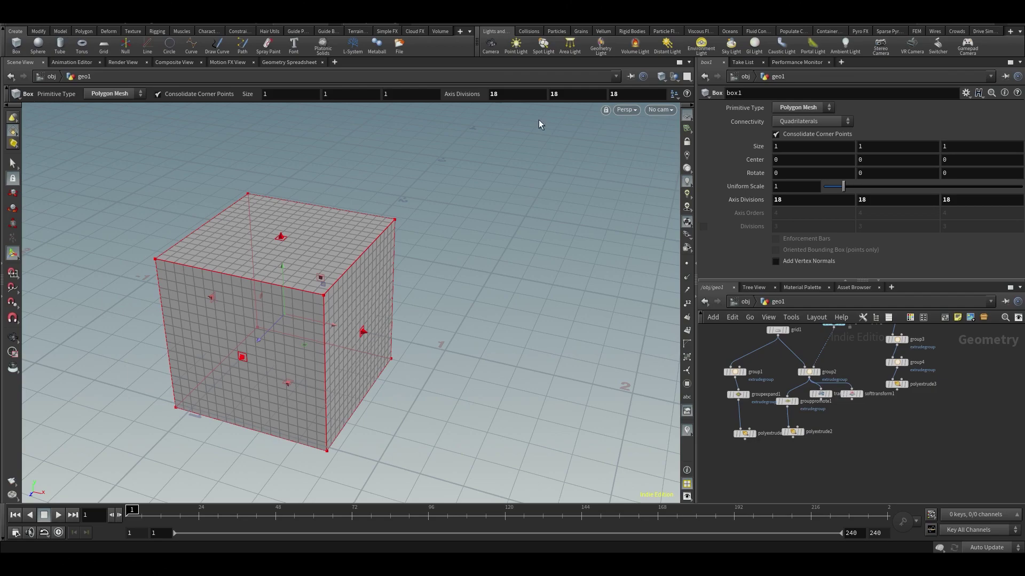
{"action": "scroll", "coordinate": [903, 424], "scroll_direction": "up", "scroll_amount": 2}
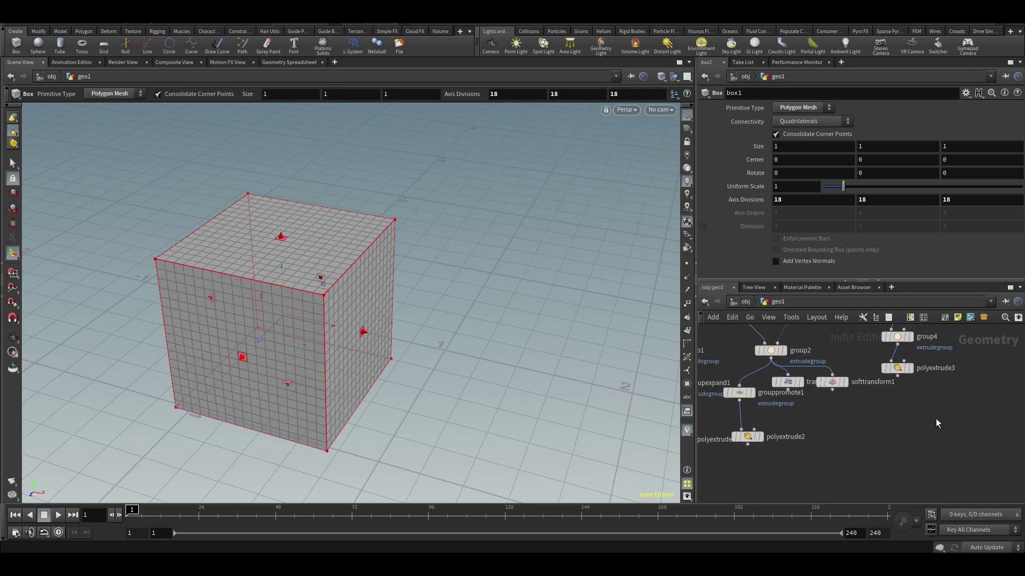
{"action": "middle_click_drag", "start_coordinate": [936, 418], "coordinate": [922, 476]}
{"action": "middle_click_drag", "start_coordinate": [943, 398], "coordinate": [950, 428]}
{"action": "mouse_move", "coordinate": [901, 428]}
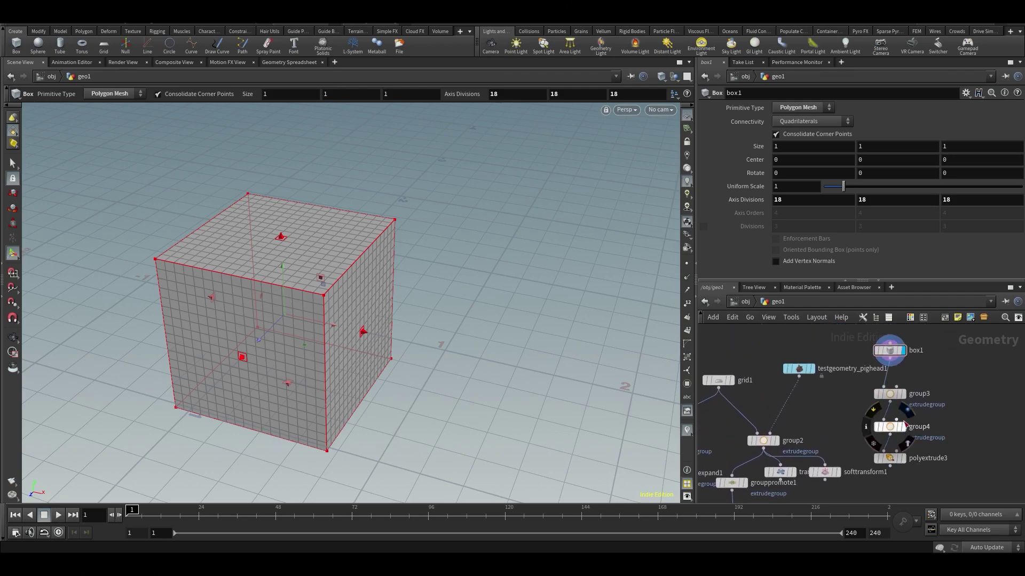
{"action": "left_click", "coordinate": [908, 410]}
{"action": "left_click", "coordinate": [888, 429]}
{"action": "middle_click_drag", "start_coordinate": [905, 440], "coordinate": [869, 358]}
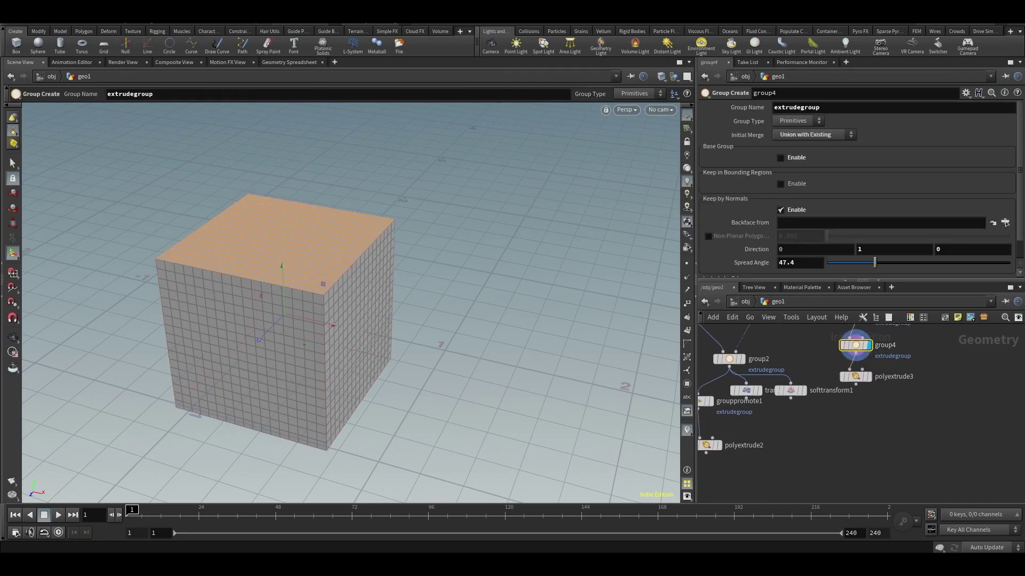
{"action": "key", "text": "Escape"}
{"action": "left_click_drag", "start_coordinate": [341, 247], "coordinate": [282, 222]}
{"action": "key", "text": "Return"}
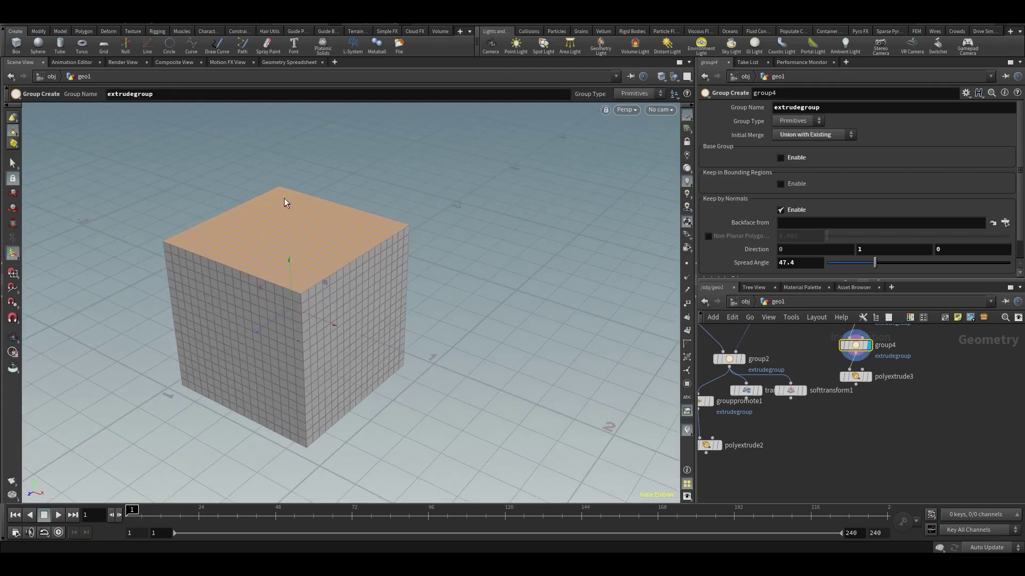
{"action": "middle_click_drag", "start_coordinate": [287, 330], "coordinate": [375, 318], "text": "alt"}
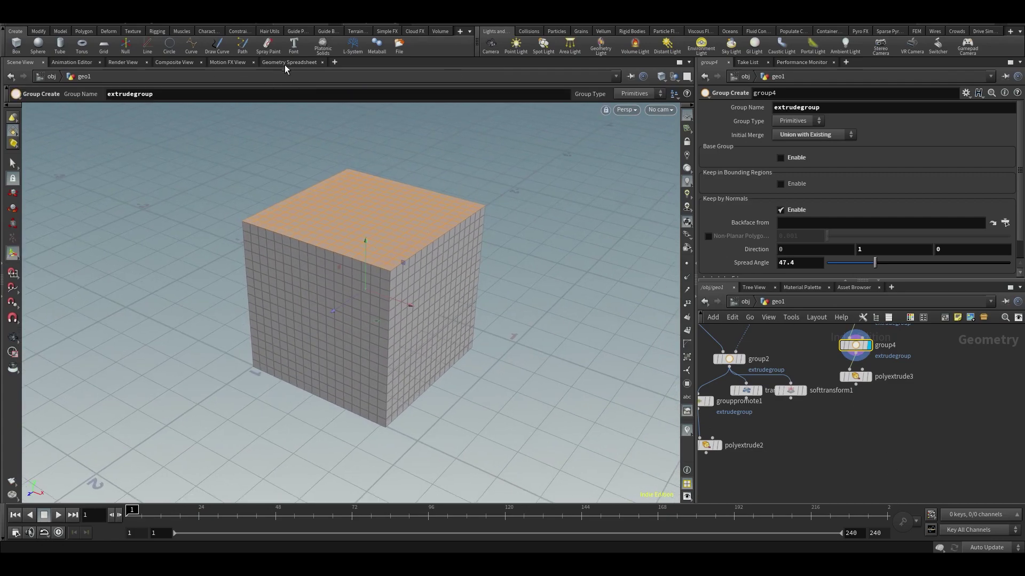
{"action": "middle_click_drag", "start_coordinate": [814, 431], "coordinate": [820, 458]}
{"action": "key", "text": "Escape"}
{"action": "left_click_drag", "start_coordinate": [389, 330], "coordinate": [380, 297]}
{"action": "key", "text": "Return"}
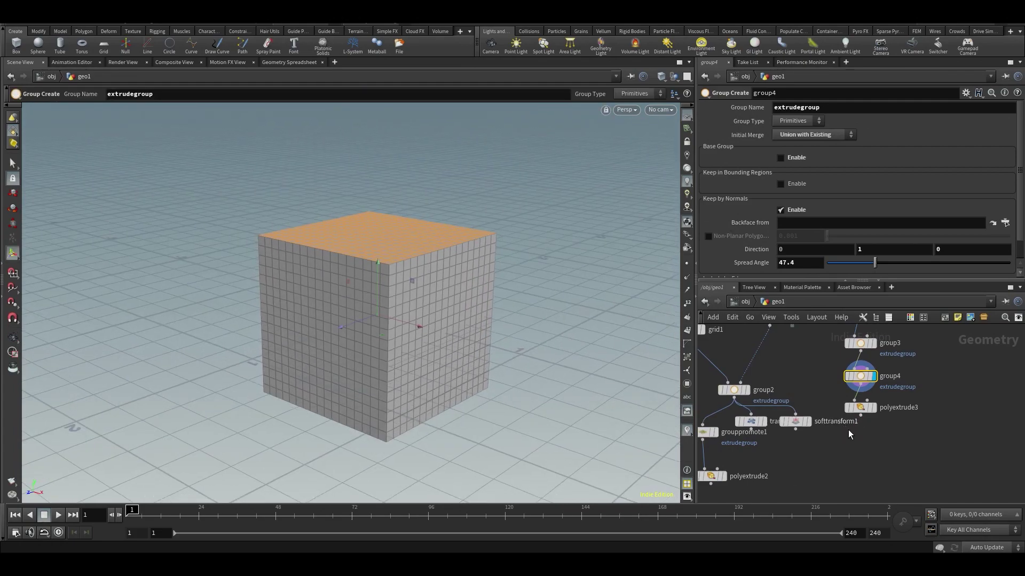
{"action": "key", "text": "Escape"}
{"action": "middle_click_drag", "start_coordinate": [428, 311], "coordinate": [415, 333]}
{"action": "key", "text": "Return"}
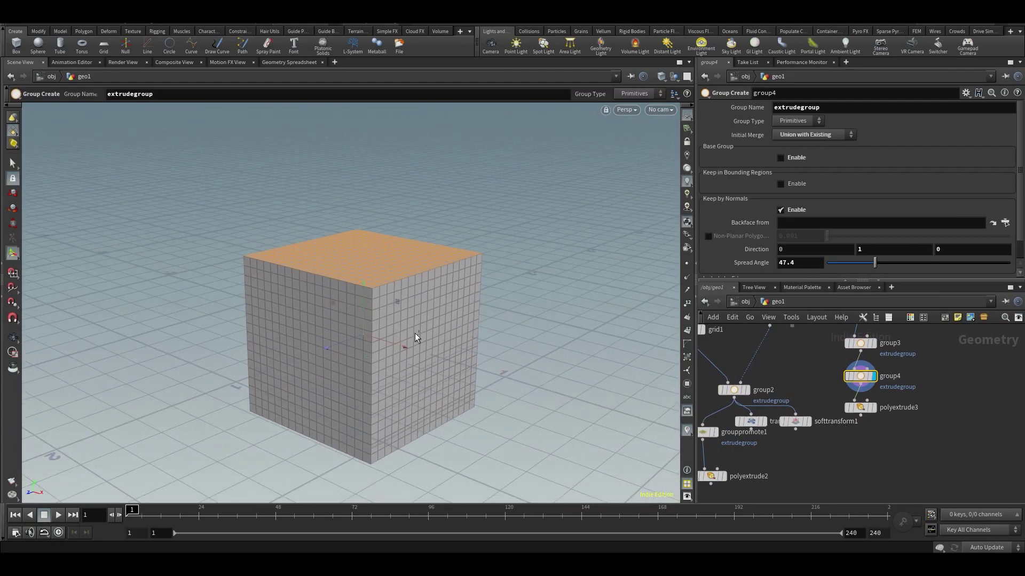
{"action": "left_click_drag", "start_coordinate": [360, 328], "coordinate": [360, 366], "text": "alt"}
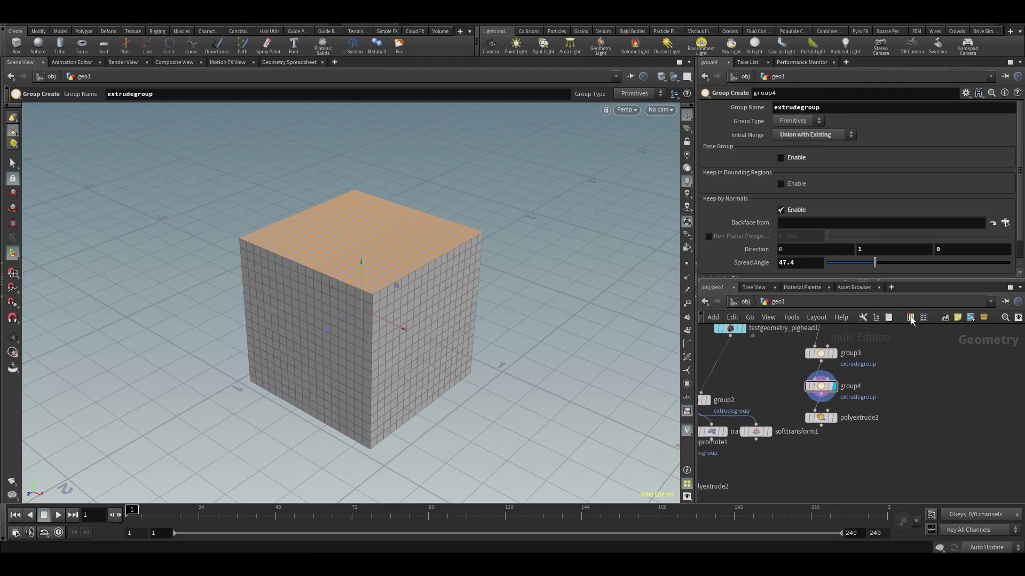
Copy grid1, paste it beside the box1 node chain, and display the pasted grid.
{"action": "middle_click_drag", "start_coordinate": [931, 475], "coordinate": [918, 494]}
{"action": "scroll", "coordinate": [877, 385], "scroll_direction": "up", "scroll_amount": 2}
{"action": "scroll", "coordinate": [923, 413], "scroll_direction": "down", "scroll_amount": 3}
{"action": "mouse_move", "coordinate": [950, 408]}
{"action": "middle_mouse_down"}
{"action": "mouse_move", "coordinate": [906, 386]}
{"action": "mouse_move", "coordinate": [953, 409]}
{"action": "middle_mouse_up"}
{"action": "left_click_drag", "start_coordinate": [765, 381], "coordinate": [763, 383]}
{"action": "key", "text": "ctrl+c"}
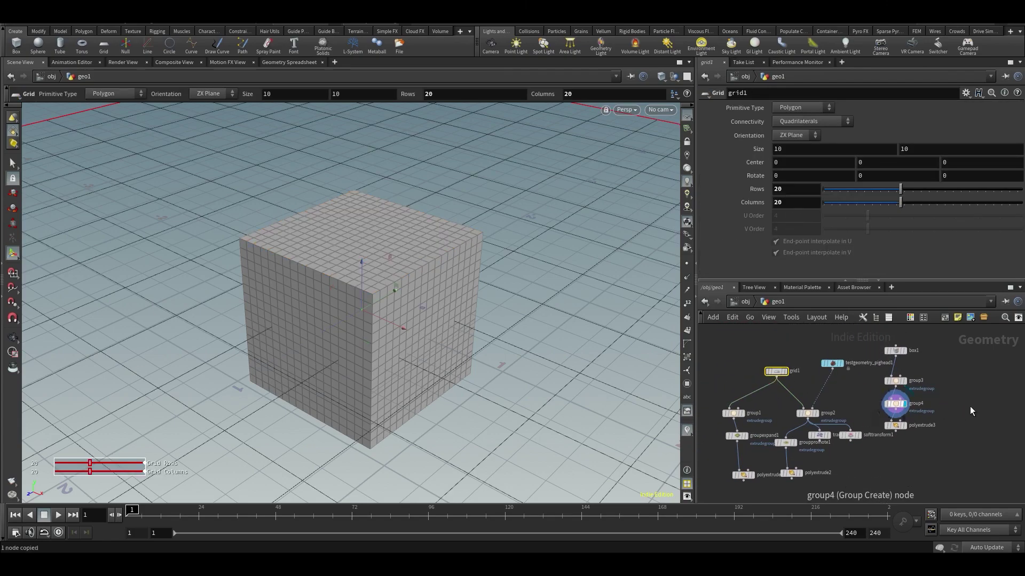
{"action": "middle_click_drag", "start_coordinate": [974, 401], "coordinate": [917, 388]}
{"action": "key", "text": "ctrl+v"}
{"action": "left_click", "coordinate": [918, 343]}
{"action": "left_click", "coordinate": [929, 343]}
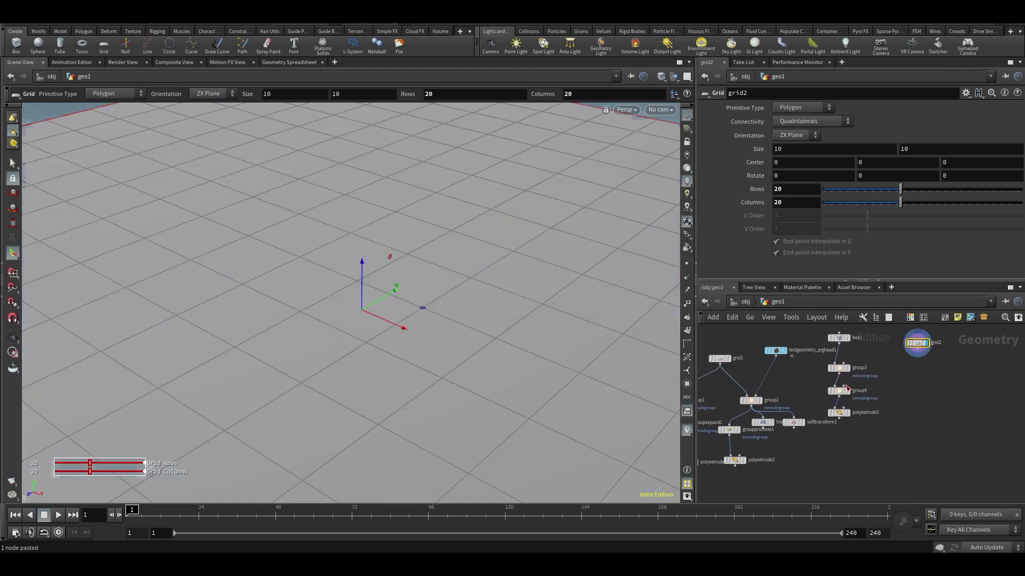
{"action": "scroll", "coordinate": [816, 371], "scroll_direction": "up", "scroll_amount": 3}
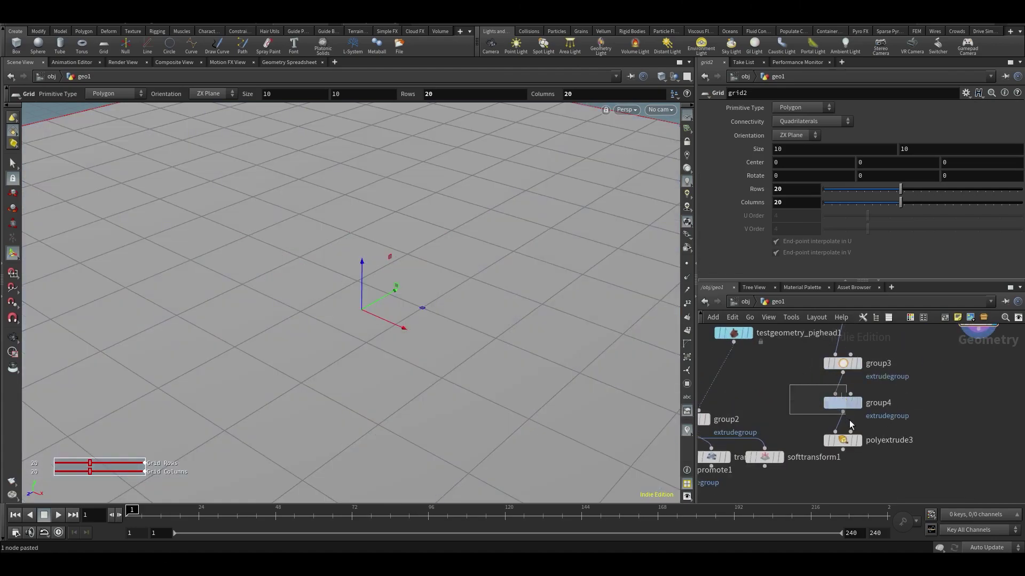
{"action": "left_click", "coordinate": [843, 404]}
{"action": "middle_click_drag", "start_coordinate": [860, 381], "coordinate": [839, 434]}
{"action": "left_click_drag", "start_coordinate": [825, 424], "coordinate": [845, 429]}
{"action": "key", "text": "ctrl+c"}
{"action": "key", "text": "ctrl+v"}
{"action": "left_click_drag", "start_coordinate": [954, 417], "coordinate": [958, 382]}
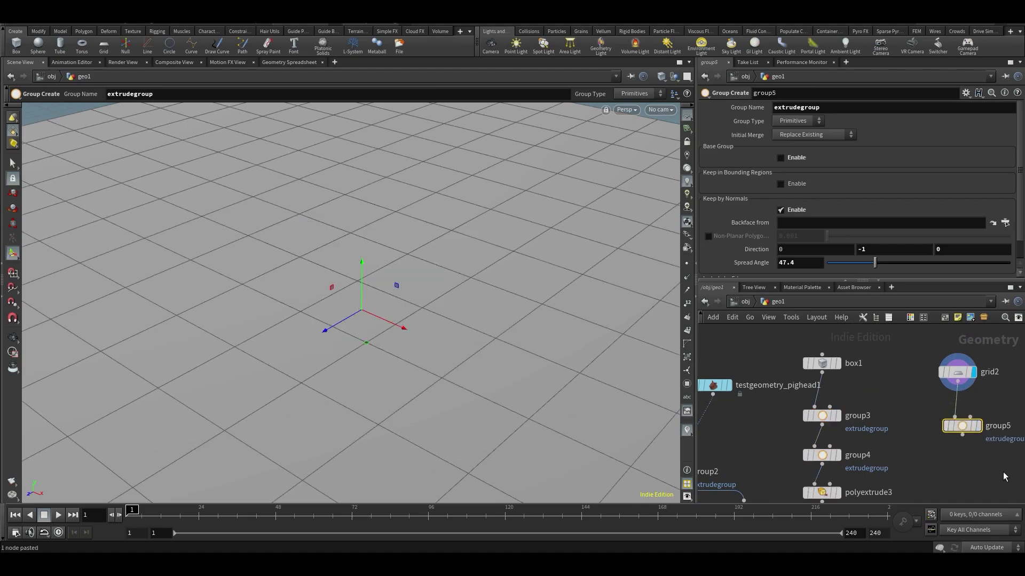
{"action": "left_click", "coordinate": [979, 426]}
{"action": "right_click_drag", "start_coordinate": [320, 217], "coordinate": [511, 233], "text": "alt"}
{"action": "scroll", "coordinate": [510, 233], "scroll_direction": "down", "scroll_amount": 1}
{"action": "scroll", "coordinate": [837, 231], "scroll_direction": "down", "scroll_amount": 2}
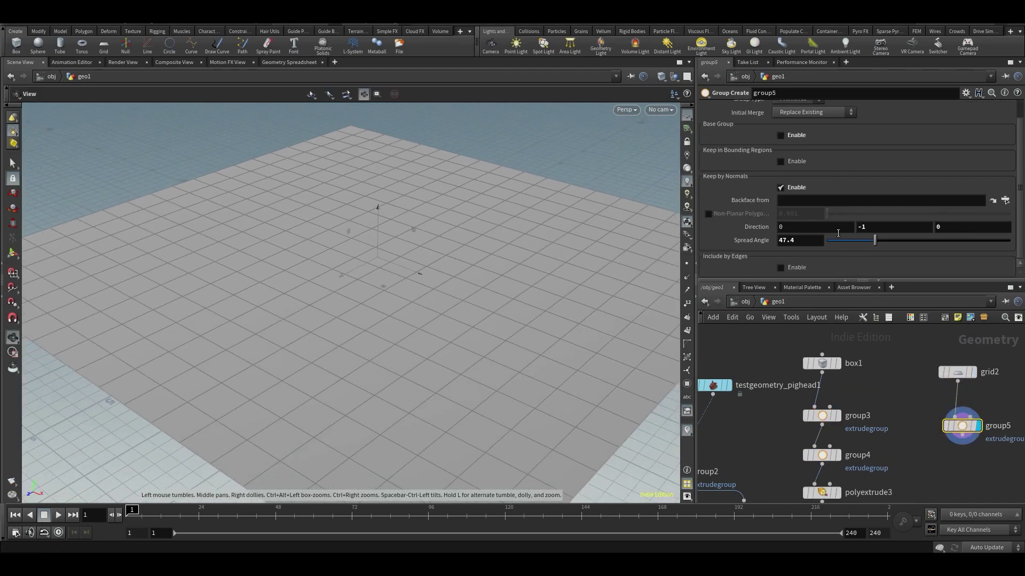
{"action": "left_click", "coordinate": [783, 187]}
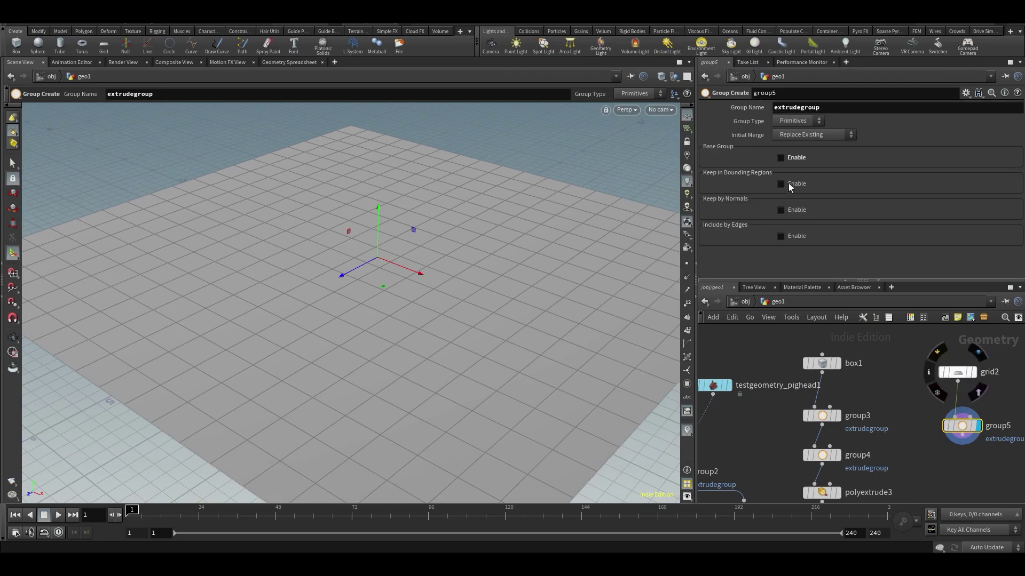
{"action": "left_click_drag", "start_coordinate": [912, 464], "coordinate": [988, 396]}
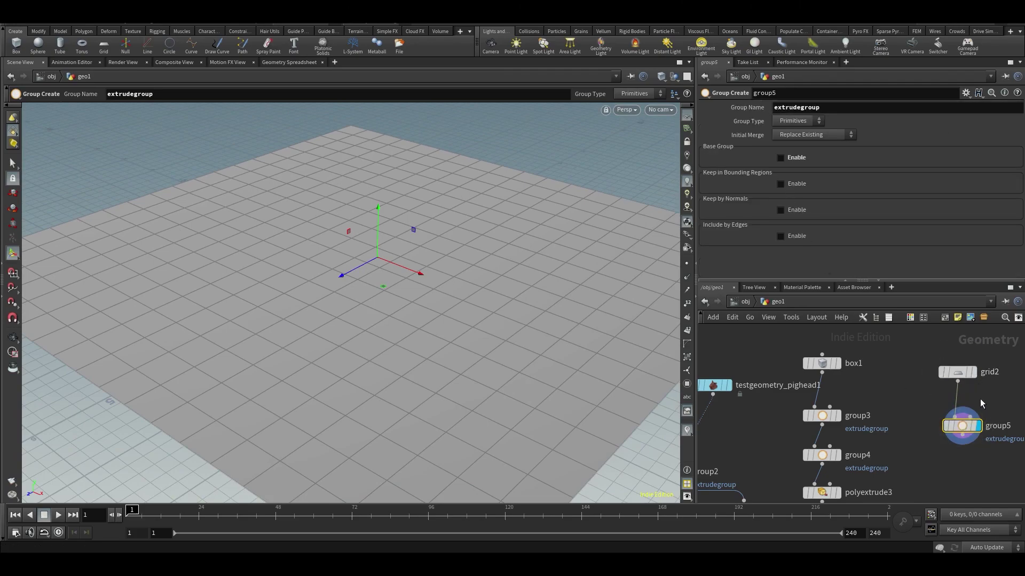
{"action": "key", "text": "Delete"}
Add a Group by Range node below grid2, wire it to the grid, and display it.
{"action": "type", "text": "rou r"}
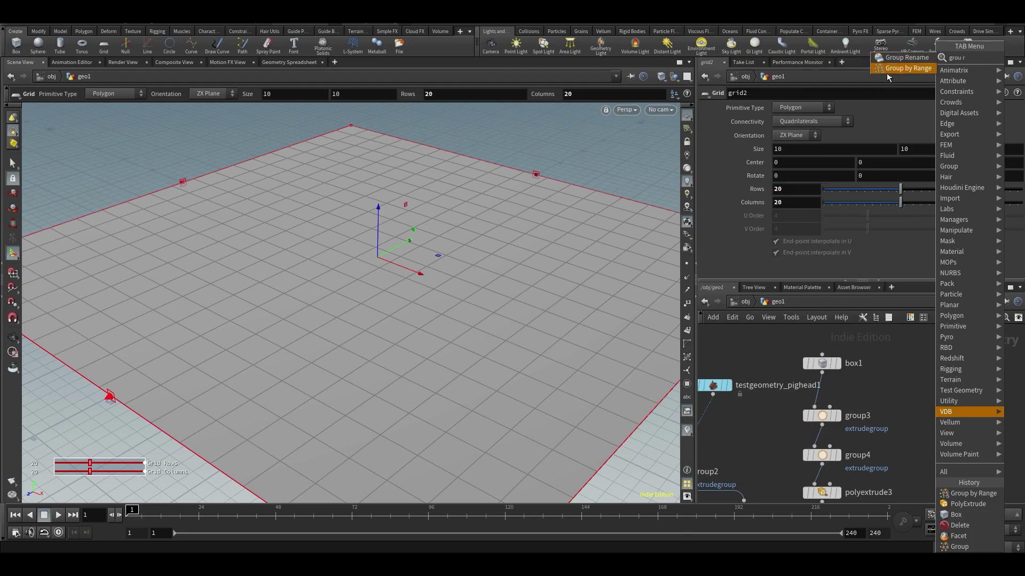
{"action": "left_click", "coordinate": [907, 69]}
{"action": "left_click", "coordinate": [945, 414]}
{"action": "left_click", "coordinate": [957, 379]}
{"action": "left_click", "coordinate": [952, 437]}
{"action": "left_click", "coordinate": [966, 446]}
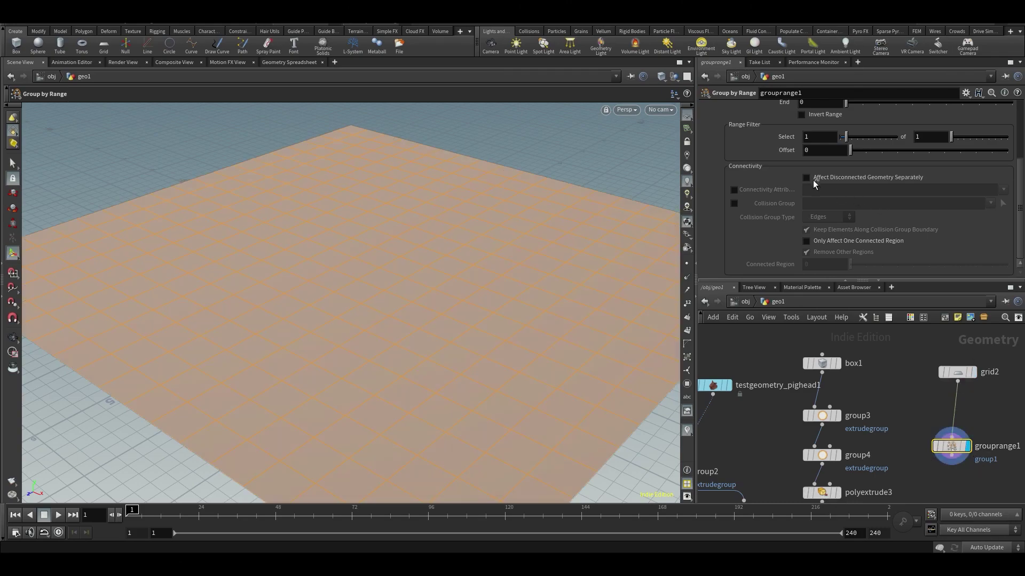
Set grid2 to 50 rows and 50 columns.
{"action": "left_click_drag", "start_coordinate": [953, 383], "coordinate": [954, 384]}
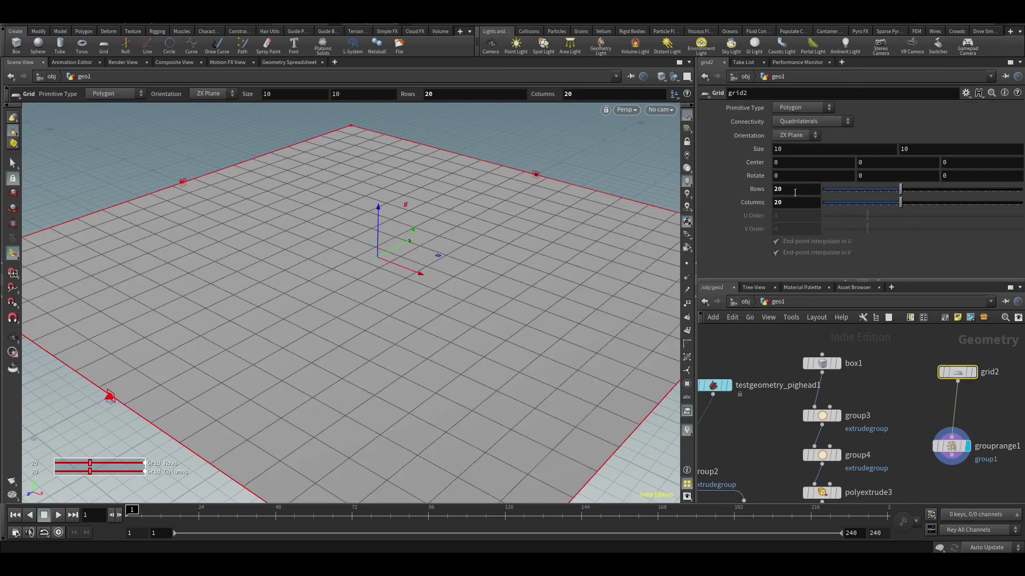
{"action": "type", "text": "50"}
{"action": "key", "text": "Tab"}
{"action": "type", "text": "50"}
{"action": "key", "text": "Return"}
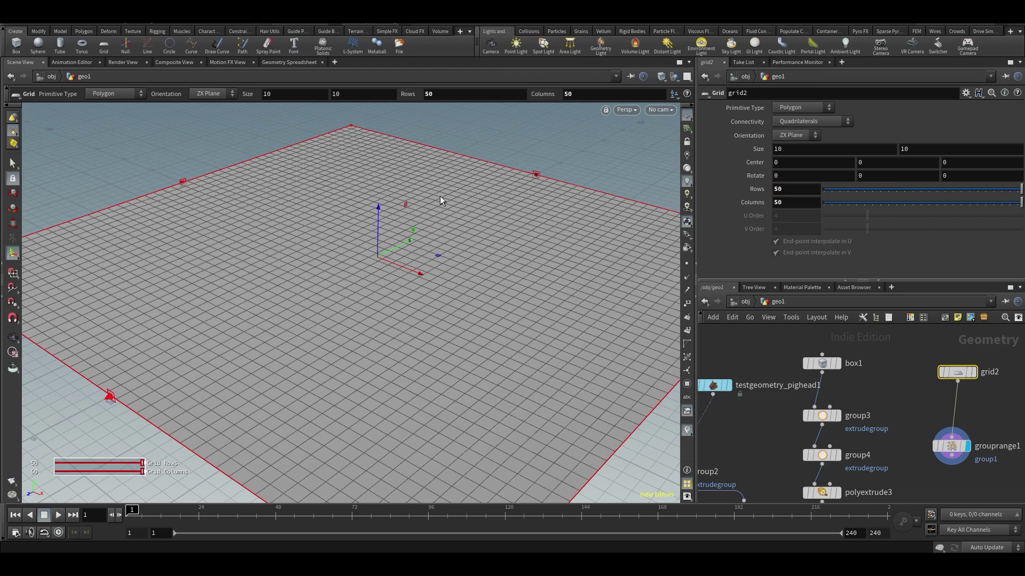
Set the range filter of grid2's Group by Range node to select 1 of 3.
{"action": "left_click", "coordinate": [947, 447]}
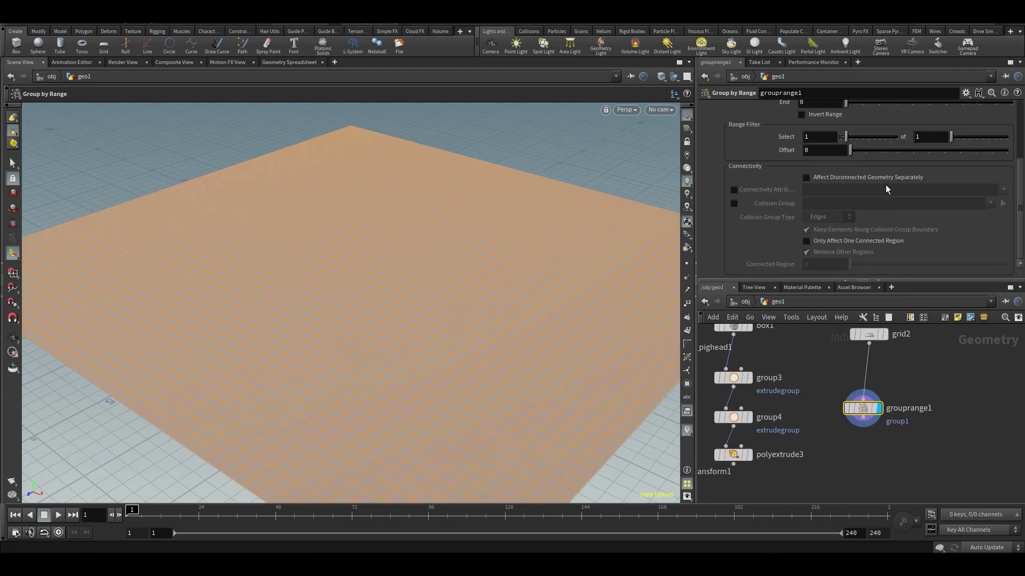
{"action": "left_click_drag", "start_coordinate": [957, 139], "coordinate": [967, 141]}
{"action": "left_click_drag", "start_coordinate": [380, 248], "coordinate": [368, 300], "text": "alt"}
{"action": "middle_click_drag", "start_coordinate": [837, 455], "coordinate": [834, 421]}
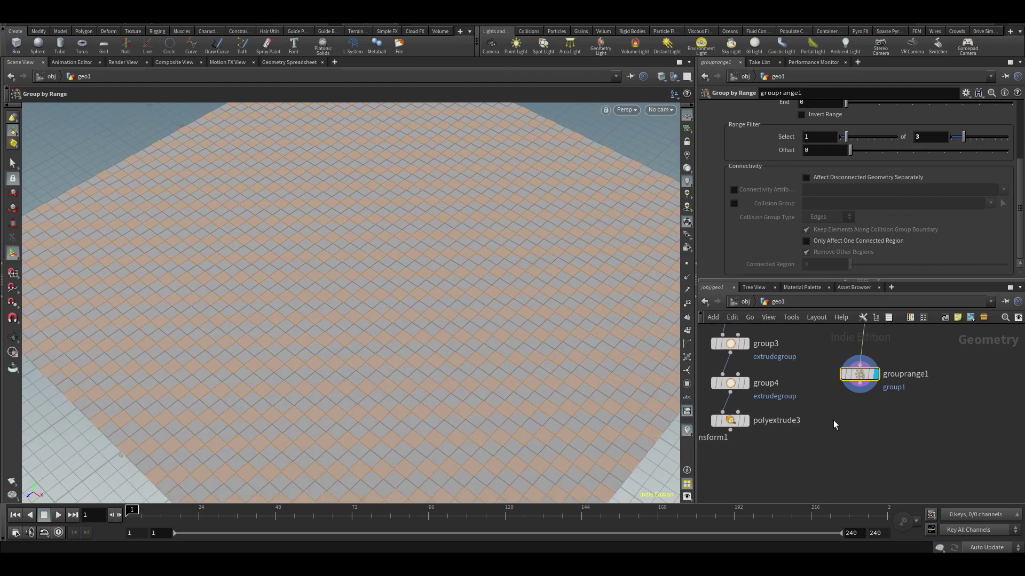
Name the group created by the Group by Range node extrudegroup.
{"action": "key", "text": "Tab"}
{"action": "scroll", "coordinate": [927, 159], "scroll_direction": "up", "scroll_amount": 5}
{"action": "left_click", "coordinate": [815, 124]}
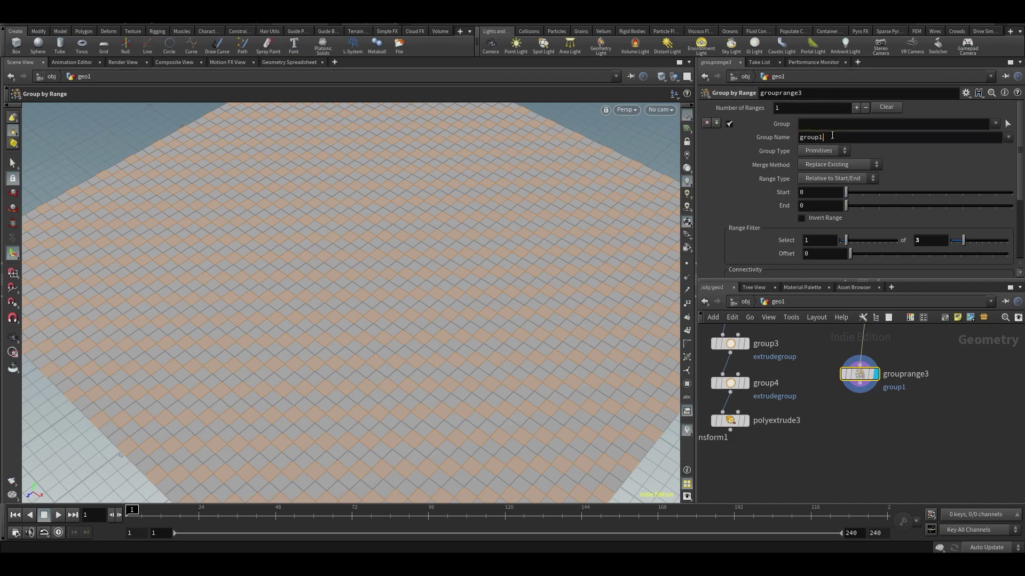
{"action": "double_click", "coordinate": [835, 135]}
{"action": "type", "text": "extrudegroup"}
{"action": "key", "text": "Return"}
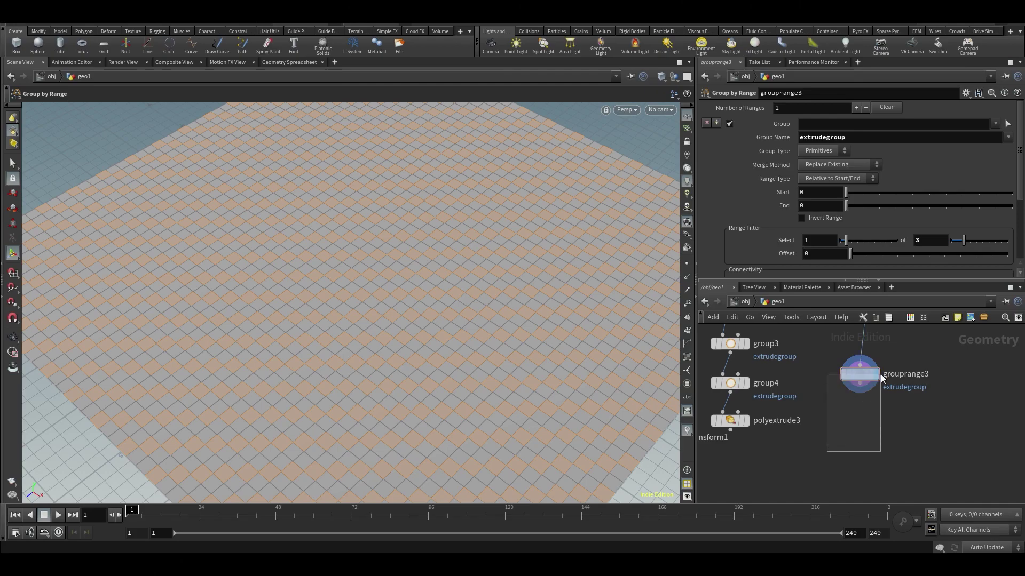
Add a Group Create node below grouprange3 and connect it to that node.
{"action": "key", "text": "Tab"}
{"action": "type", "text": "gro"}
{"action": "key", "text": "Return"}
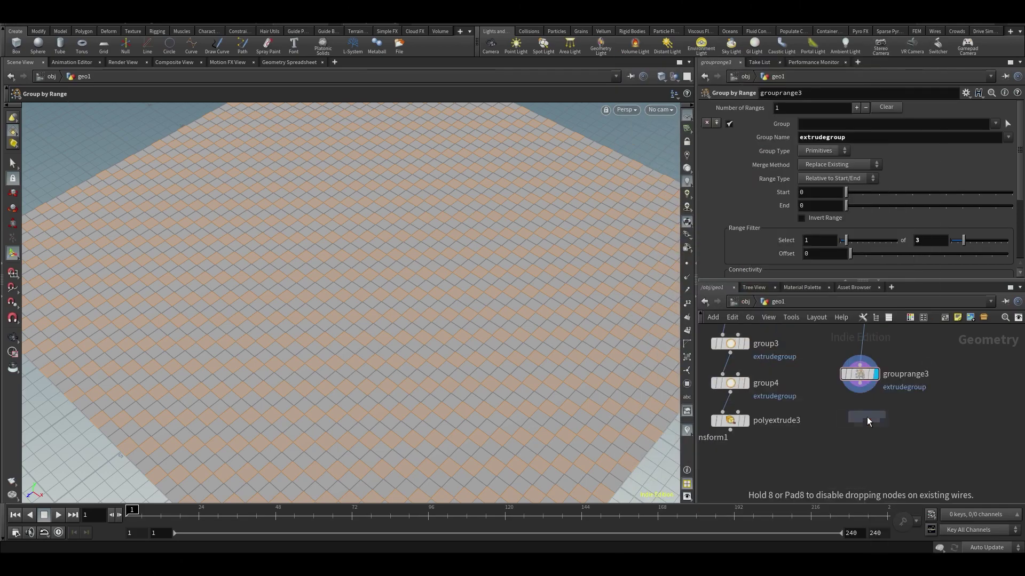
{"action": "left_click", "coordinate": [863, 445]}
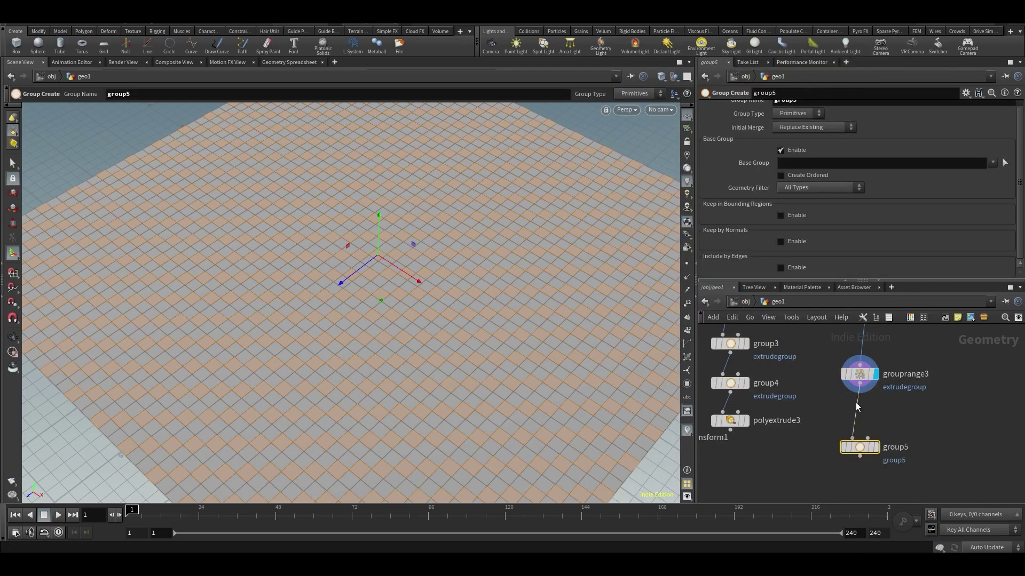
Copy the extrudegroup name from grouprange3 into group5's group name, display group5, and disable its base group.
{"action": "left_click", "coordinate": [878, 387]}
{"action": "double_click", "coordinate": [859, 137]}
{"action": "key", "text": "ctrl+c"}
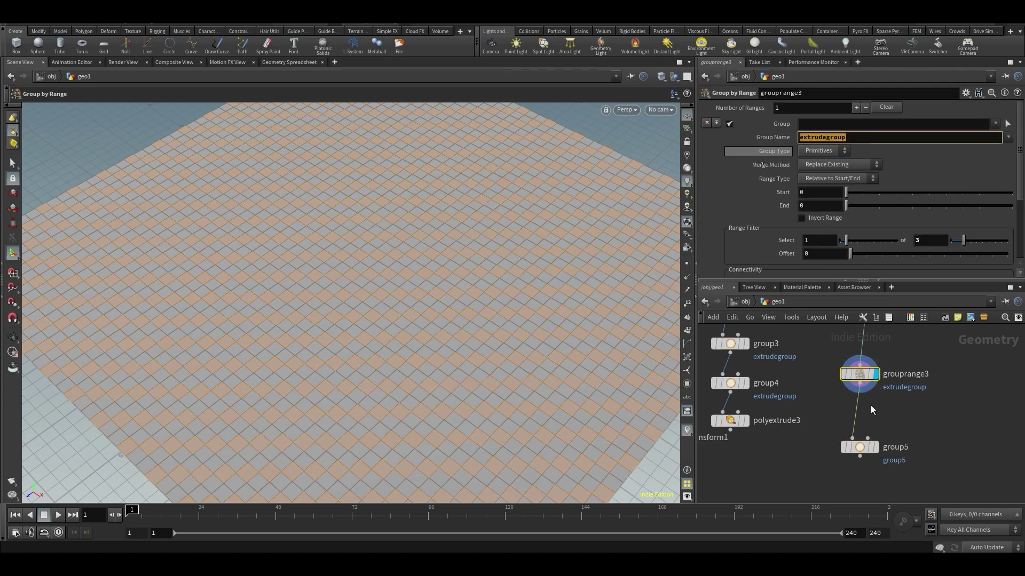
{"action": "left_click", "coordinate": [863, 448]}
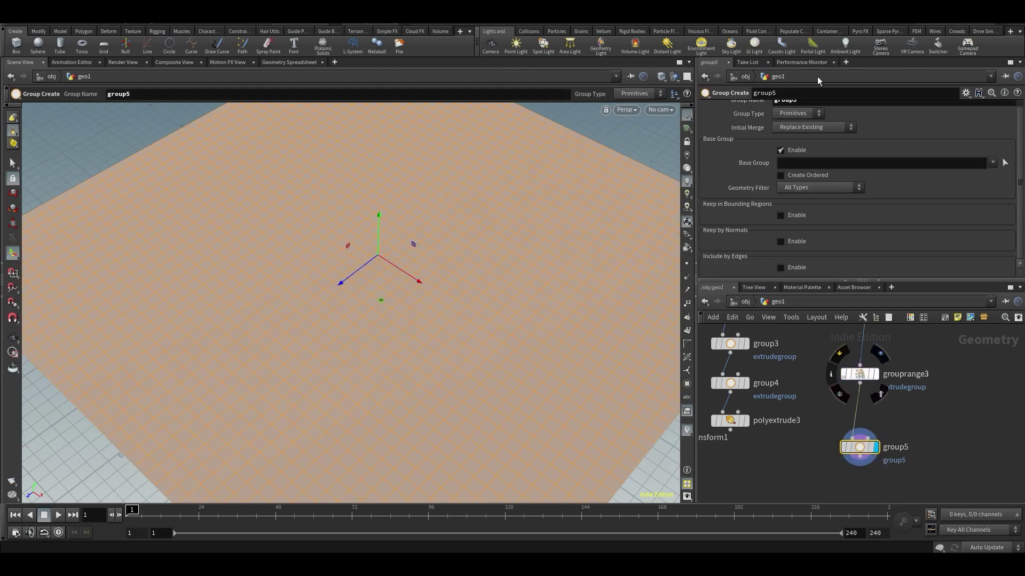
{"action": "scroll", "coordinate": [850, 163], "scroll_direction": "up", "scroll_amount": 1}
{"action": "left_click_drag", "start_coordinate": [807, 108], "coordinate": [639, 107]}
{"action": "key", "text": "ctrl+v"}
{"action": "left_click", "coordinate": [810, 369]}
{"action": "left_click", "coordinate": [781, 158]}
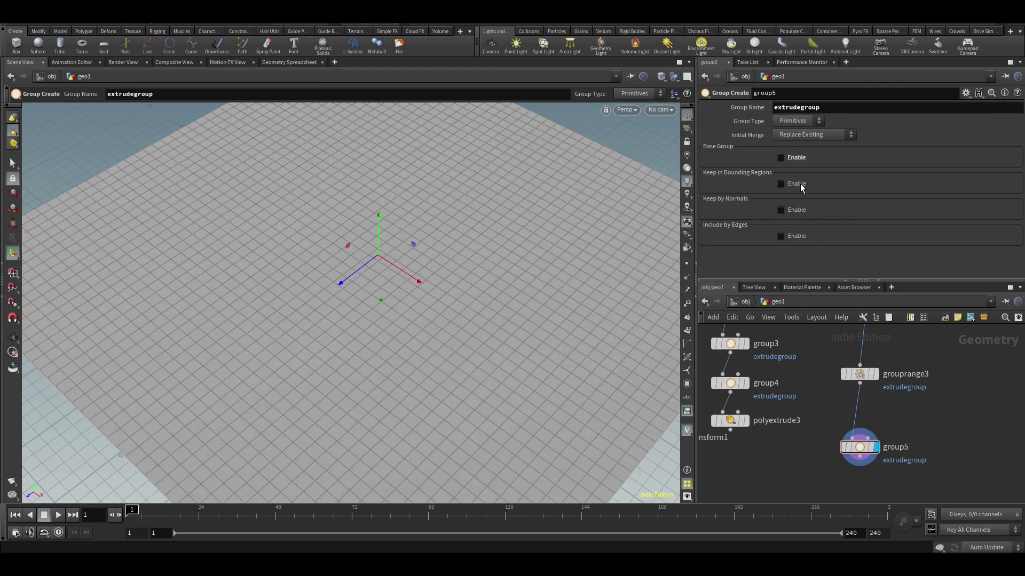
Enable group5's bounding region as a Bounding Sphere and set its initial merge to Subtract from Existing.
{"action": "left_click", "coordinate": [799, 185]}
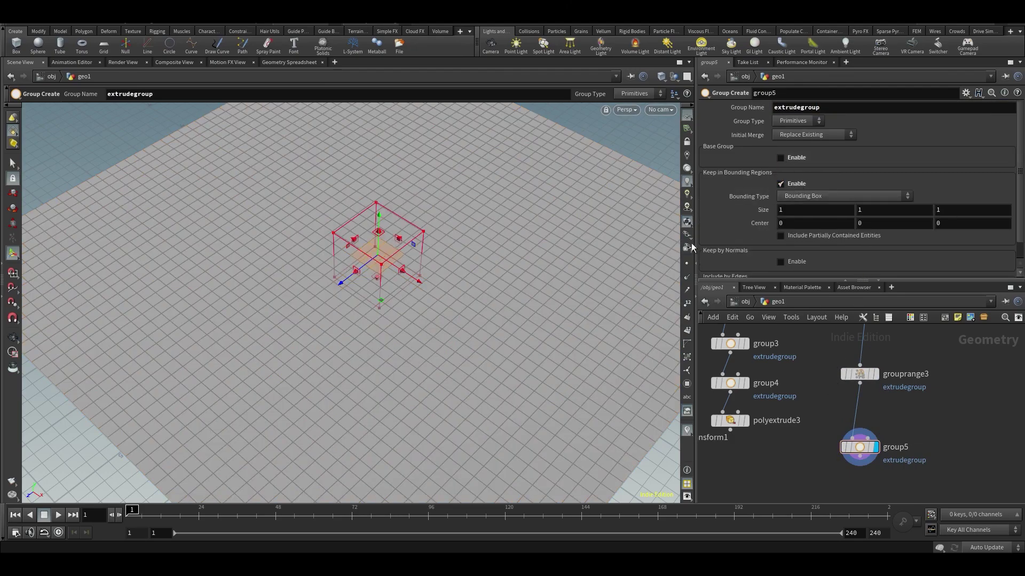
{"action": "left_click", "coordinate": [795, 136]}
{"action": "left_click", "coordinate": [796, 165]}
{"action": "left_click", "coordinate": [804, 197]}
{"action": "left_click", "coordinate": [803, 210]}
Try larger sizes for group5's bounding sphere, including 16.
{"action": "middle_click_drag", "start_coordinate": [756, 210], "coordinate": [939, 214]}
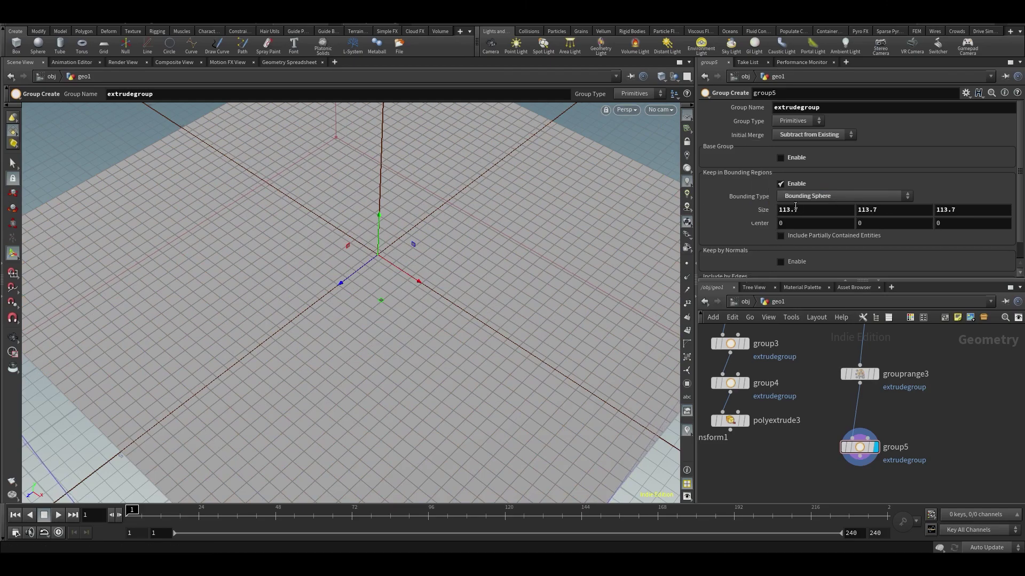
{"action": "key", "text": "ctrl+z"}
{"action": "middle_click_drag", "start_coordinate": [760, 213], "coordinate": [731, 277]}
{"action": "key", "text": "ctrl+z"}
{"action": "key", "text": "Tab"}
{"action": "key", "text": "Tab"}
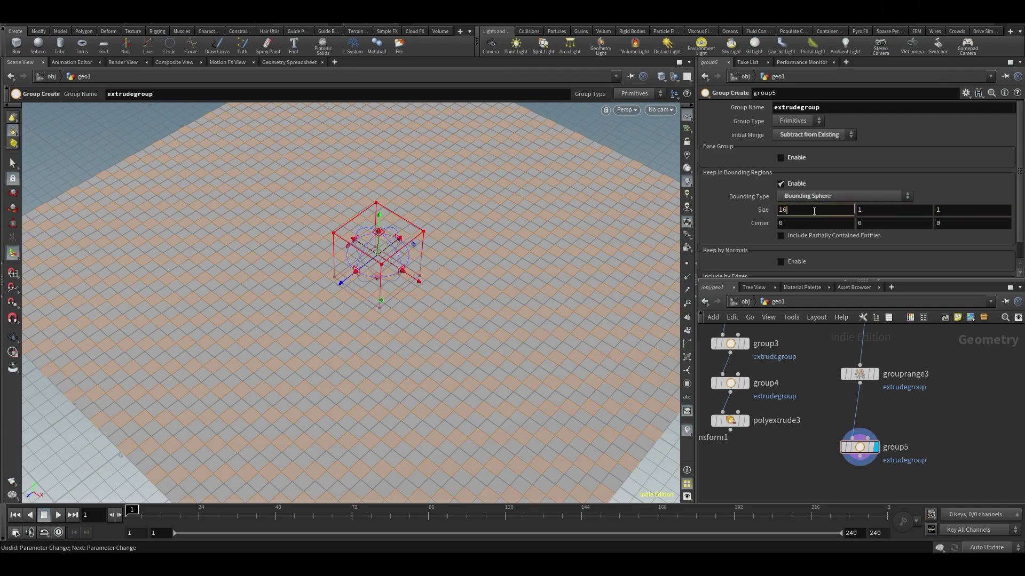
{"action": "left_click", "coordinate": [862, 213]}
{"action": "type", "text": "6"}
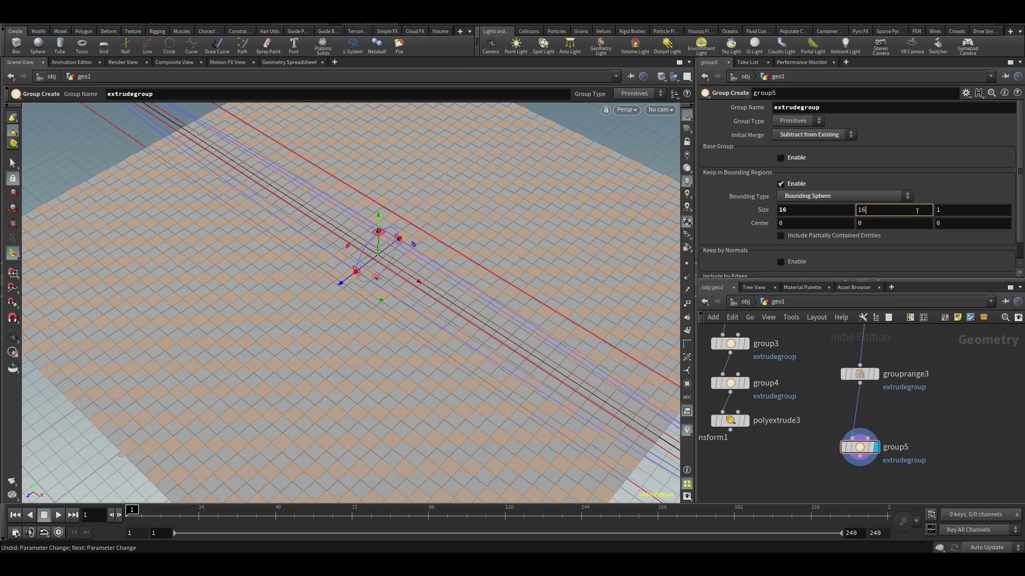
{"action": "key", "text": "Tab"}
{"action": "type", "text": "6"}
Set group5's bounding sphere size to 7 on all three axes and check the subtracted area.
{"action": "key", "text": "Tab"}
{"action": "key", "text": "Tab"}
{"action": "key", "text": "Tab"}
{"action": "type", "text": "7"}
{"action": "key", "text": "Return"}
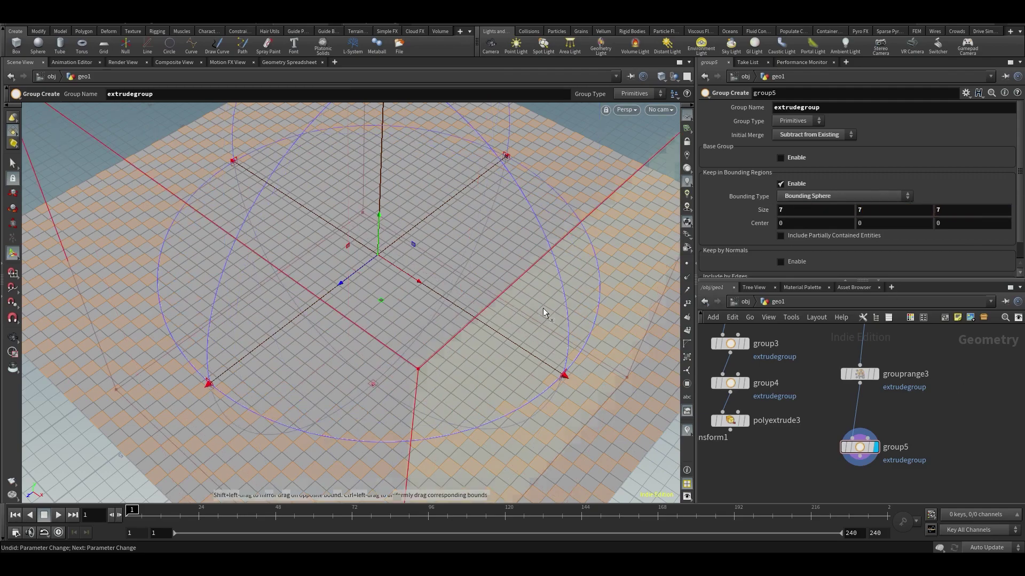
{"action": "scroll", "coordinate": [599, 313], "scroll_direction": "down", "scroll_amount": 2}
{"action": "left_click_drag", "start_coordinate": [452, 322], "coordinate": [505, 277], "text": "alt"}
{"action": "key", "text": "Return"}
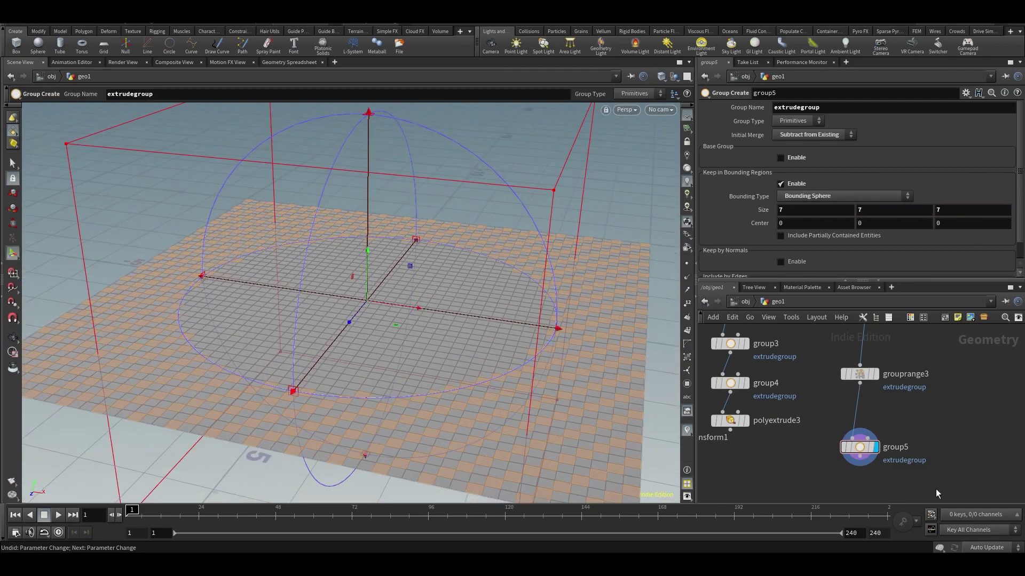
Duplicate group5, insert the copy between grouprange3 and group5, and keep group5 displayed.
{"action": "middle_click_drag", "start_coordinate": [933, 490], "coordinate": [910, 437]}
{"action": "left_click_drag", "start_coordinate": [779, 458], "coordinate": [840, 416]}
{"action": "key", "text": "ctrl+c"}
{"action": "key", "text": "ctrl+v"}
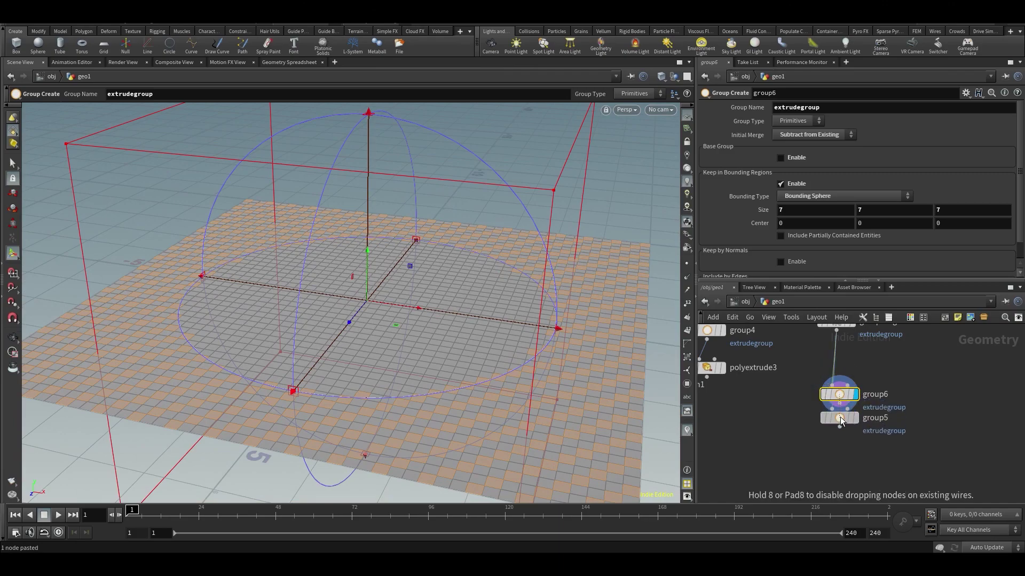
{"action": "left_click", "coordinate": [841, 420]}
{"action": "left_click", "coordinate": [860, 421]}
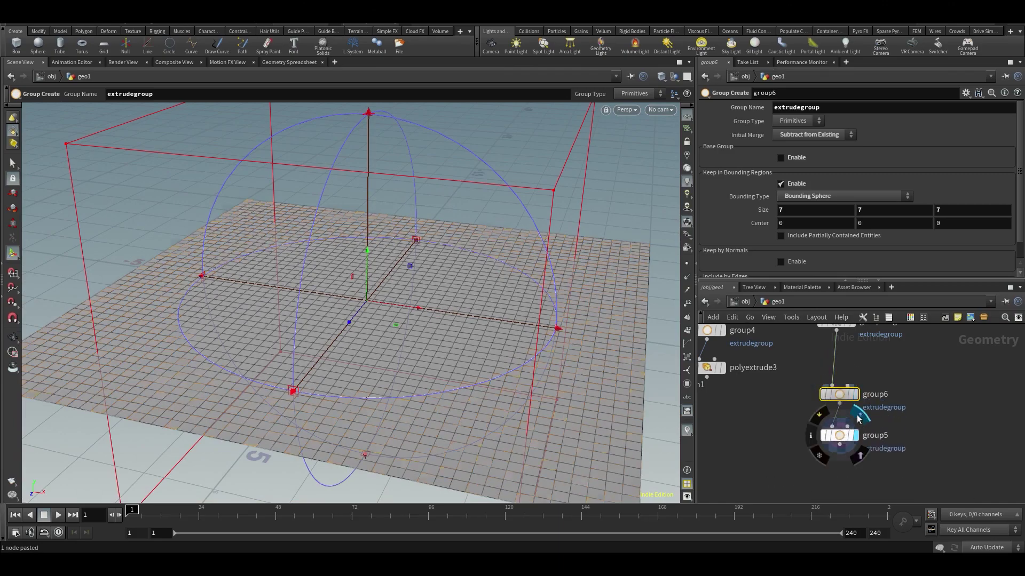
Change group5's bounding type to Bounding Box and its initial merge to Union with Existing.
{"action": "left_click", "coordinate": [839, 437]}
{"action": "left_click", "coordinate": [793, 198]}
{"action": "left_click", "coordinate": [799, 207]}
{"action": "left_click", "coordinate": [798, 135]}
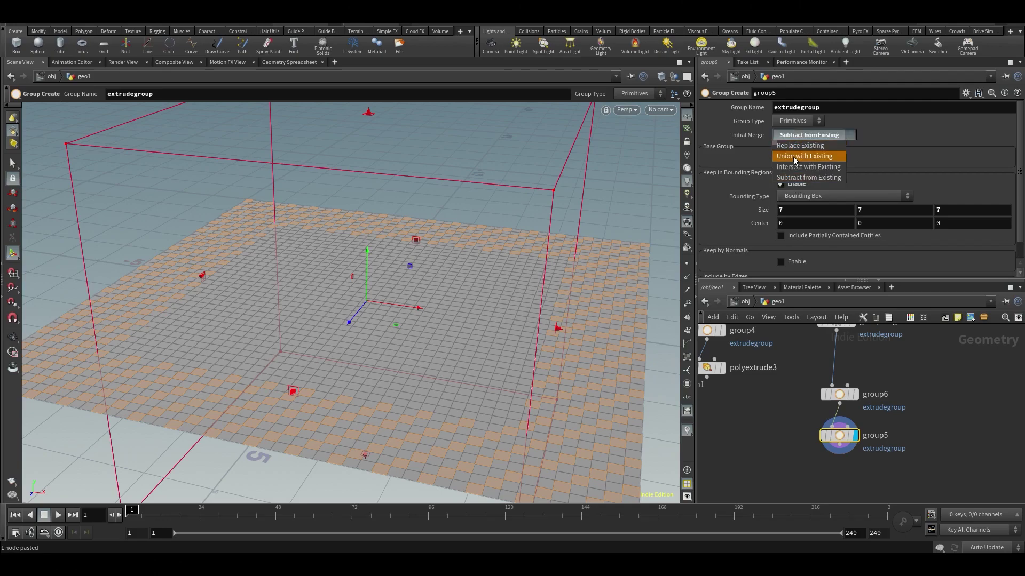
{"action": "left_click", "coordinate": [794, 157]}
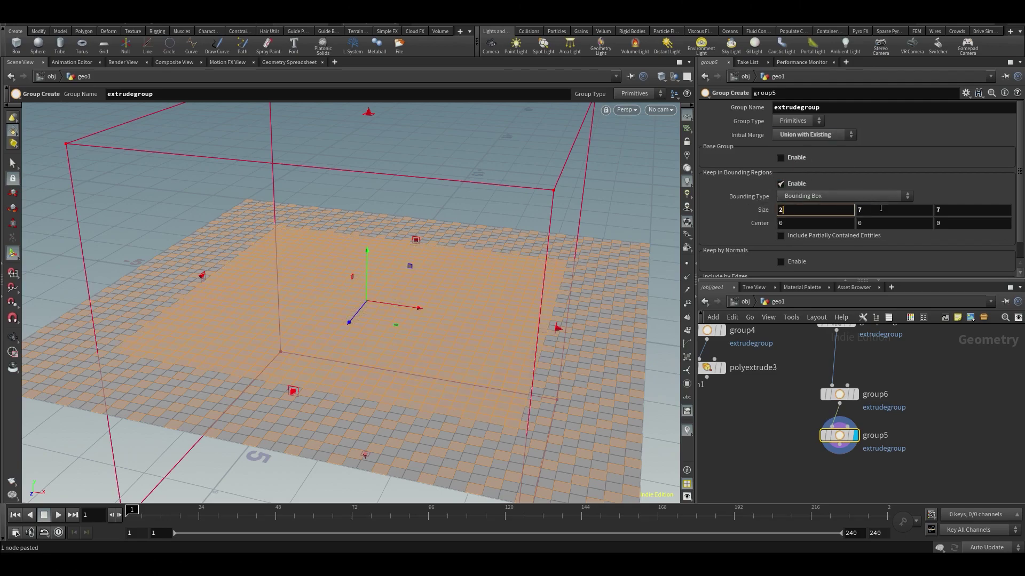
Set group5's bounding box size to 2 on each axis and adjust it by uniform scaling.
{"action": "key", "text": "Tab"}
{"action": "type", "text": "2"}
{"action": "key", "text": "Tab"}
{"action": "type", "text": "2"}
{"action": "key", "text": "Return"}
{"action": "left_click_drag", "start_coordinate": [488, 300], "coordinate": [456, 345], "text": "alt"}
{"action": "key", "text": "Return"}
{"action": "middle_click_drag", "start_coordinate": [759, 209], "coordinate": [849, 208]}
{"action": "left_click_drag", "start_coordinate": [552, 281], "coordinate": [519, 263], "text": "alt"}
Paste a copy of polyextrude3 below group5, wire group5 into it, and display the extrusion.
{"action": "middle_click_drag", "start_coordinate": [783, 423], "coordinate": [815, 371]}
{"action": "scroll", "coordinate": [806, 452], "scroll_direction": "down", "scroll_amount": 3}
{"action": "scroll", "coordinate": [809, 412], "scroll_direction": "up", "scroll_amount": 2}
{"action": "left_click_drag", "start_coordinate": [401, 286], "coordinate": [393, 261], "text": "alt"}
{"action": "middle_click_drag", "start_coordinate": [834, 404], "coordinate": [803, 452]}
{"action": "key", "text": "Tab"}
{"action": "left_click_drag", "start_coordinate": [744, 440], "coordinate": [728, 367]}
{"action": "key", "text": "ctrl+c"}
{"action": "key", "text": "ctrl+v"}
{"action": "left_click_drag", "start_coordinate": [794, 464], "coordinate": [840, 466]}
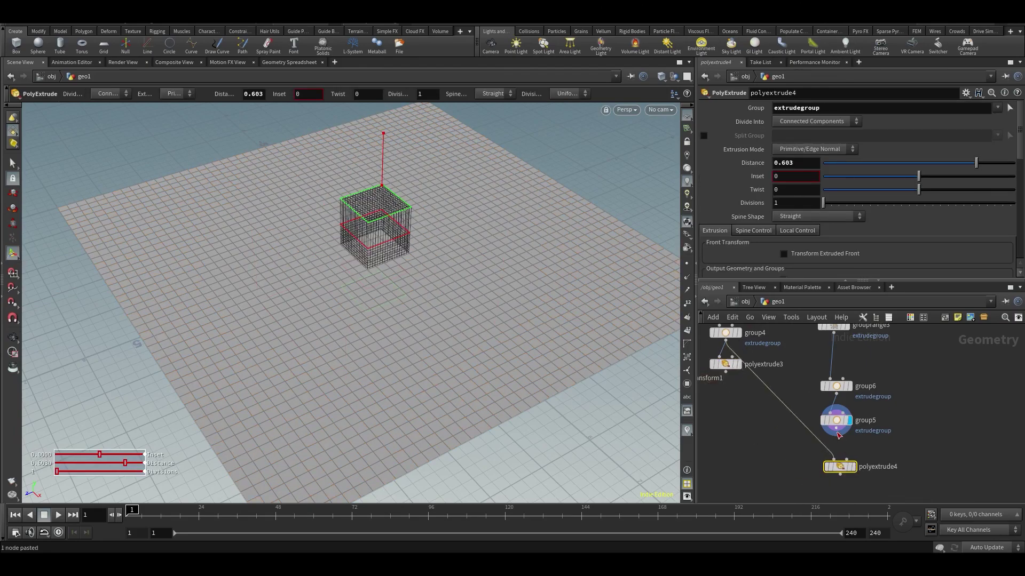
{"action": "left_click_drag", "start_coordinate": [836, 429], "coordinate": [833, 459]}
{"action": "left_click", "coordinate": [854, 467]}
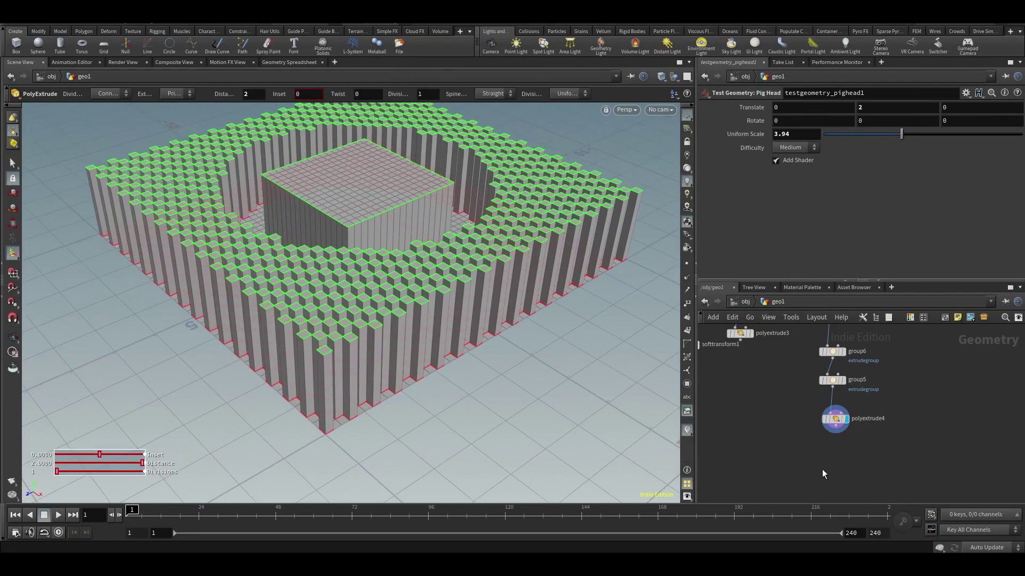
Add a Boolean node below polyextrude4 and wire the extrusion into its first input.
{"action": "middle_click_drag", "start_coordinate": [822, 470], "coordinate": [824, 461]}
{"action": "key", "text": "Tab"}
{"action": "type", "text": "boo"}
{"action": "key", "text": "Return"}
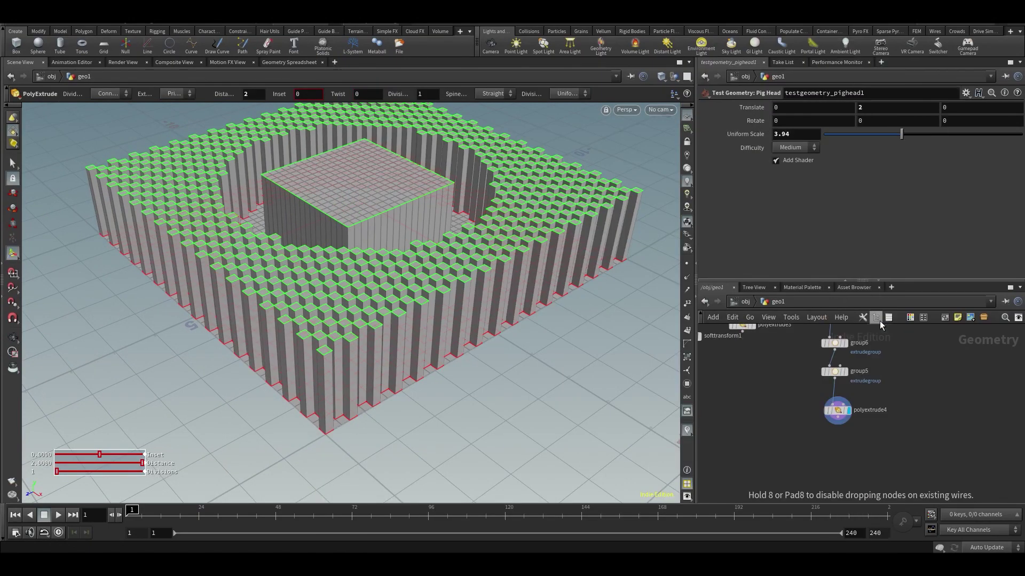
{"action": "scroll", "coordinate": [815, 437], "scroll_direction": "up", "scroll_amount": 2}
{"action": "left_click", "coordinate": [843, 464]}
{"action": "left_click", "coordinate": [850, 410]}
{"action": "left_click", "coordinate": [838, 455]}
Connect the pig head geometry to boolean1's second input and display the Boolean result.
{"action": "left_click", "coordinate": [854, 455]}
{"action": "scroll", "coordinate": [818, 408], "scroll_direction": "down", "scroll_amount": 3}
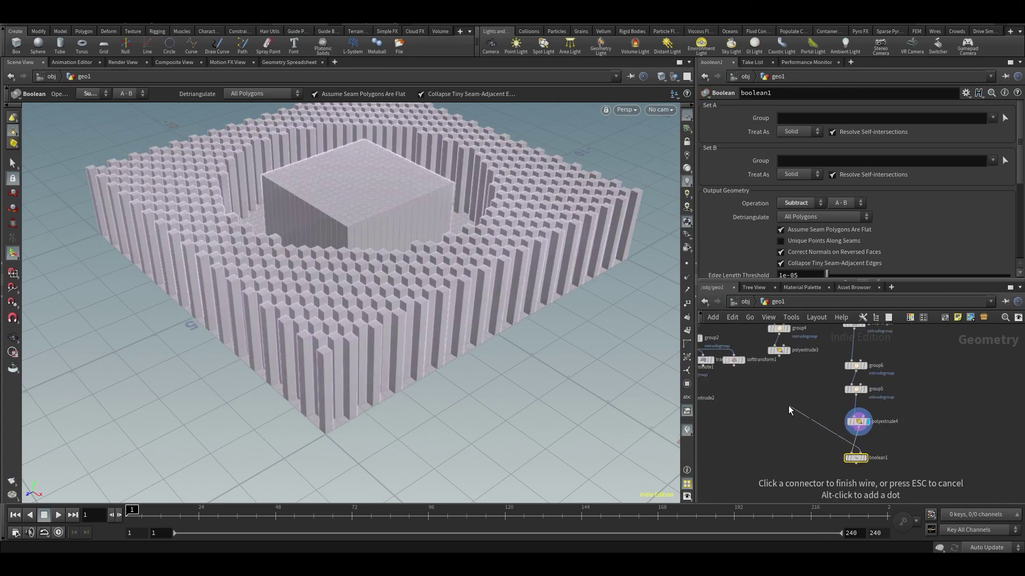
{"action": "left_click", "coordinate": [795, 395]}
{"action": "middle_click_drag", "start_coordinate": [928, 491], "coordinate": [829, 394]}
{"action": "left_click", "coordinate": [852, 454]}
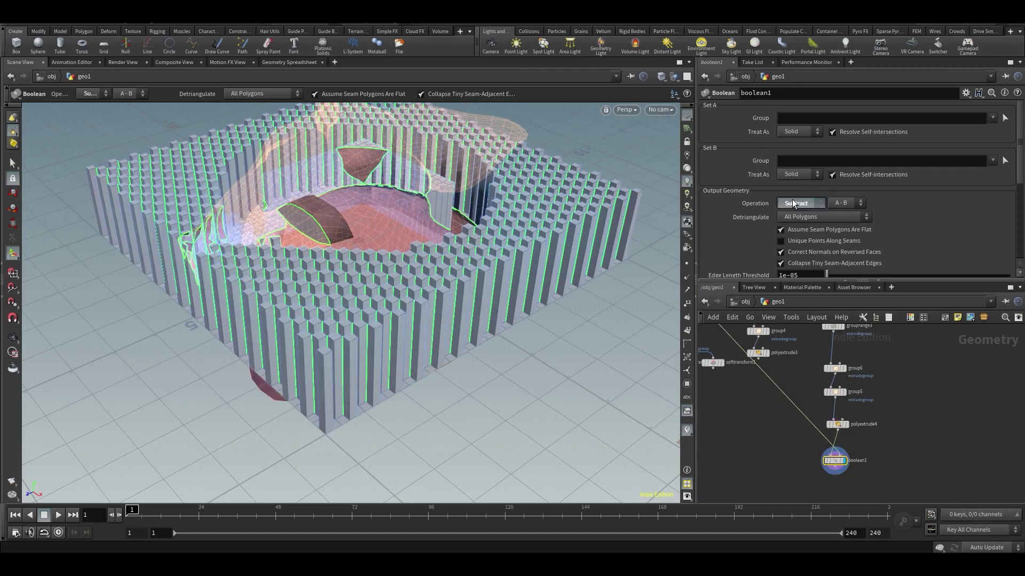
Try the B - A subtraction in boolean1, and switch its operation to Intersect.
{"action": "left_click", "coordinate": [840, 203]}
{"action": "left_click", "coordinate": [840, 219]}
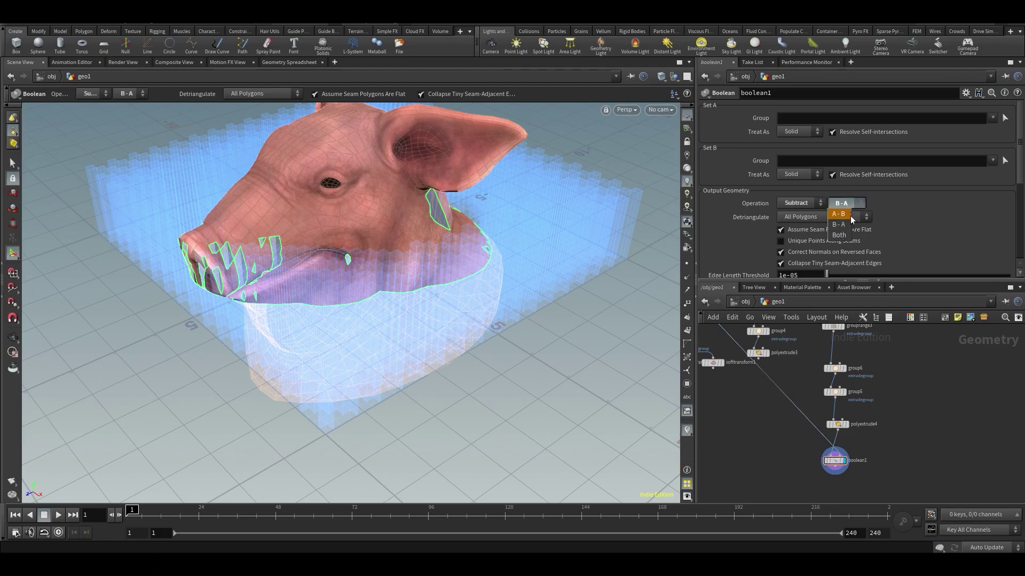
{"action": "left_click", "coordinate": [801, 204]}
{"action": "left_click", "coordinate": [794, 225]}
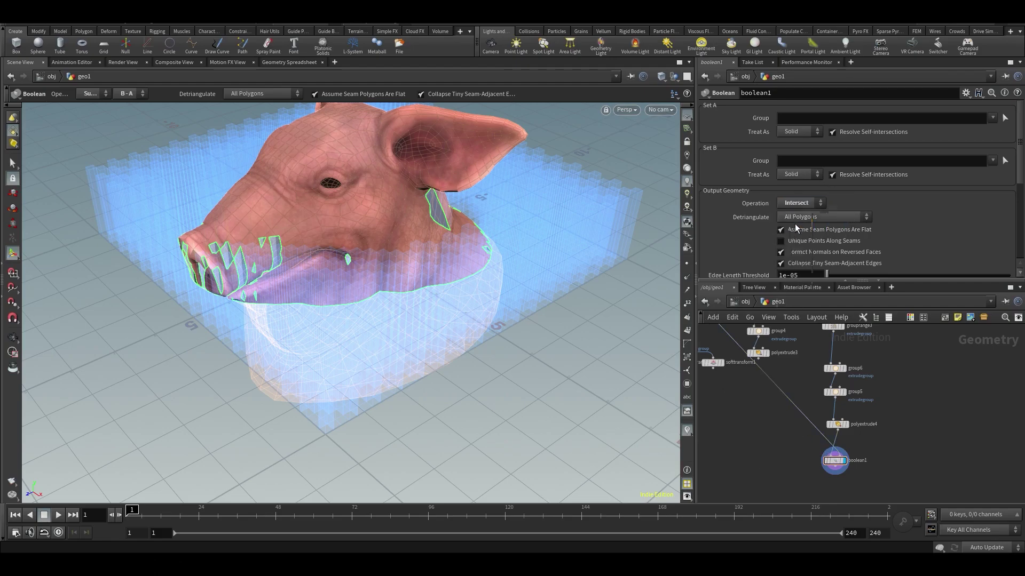
{"action": "key", "text": "Escape"}
{"action": "left_click_drag", "start_coordinate": [508, 238], "coordinate": [408, 210]}
{"action": "right_click_drag", "start_coordinate": [407, 210], "coordinate": [522, 313], "text": "alt"}
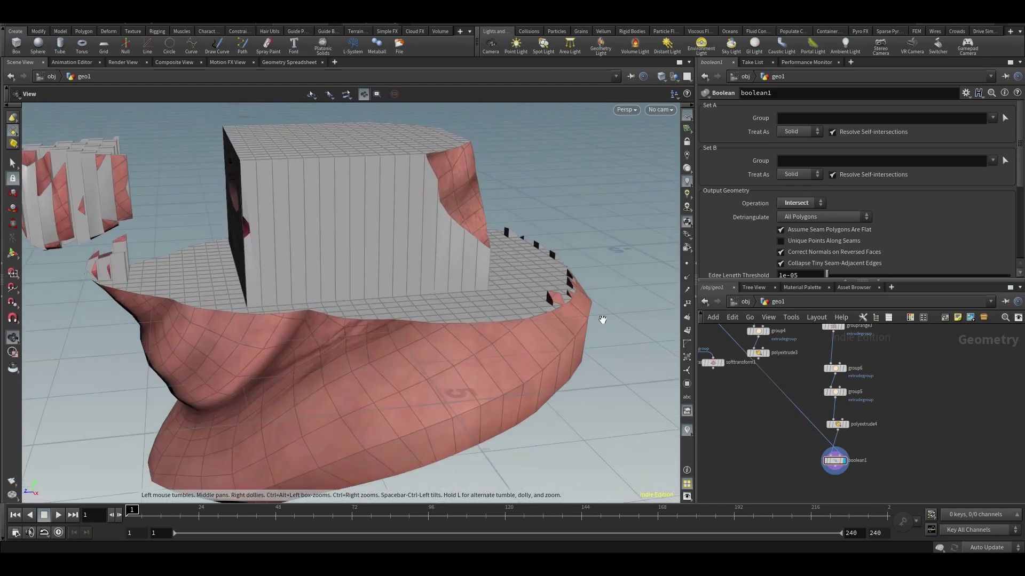
{"action": "left_click_drag", "start_coordinate": [315, 235], "coordinate": [411, 201], "text": "alt"}
Save the scene and adjust the row and column counts of grid2.
{"action": "key", "text": "Return"}
{"action": "key", "text": "ctrl+s"}
{"action": "middle_click_drag", "start_coordinate": [901, 404], "coordinate": [860, 392]}
{"action": "left_click", "coordinate": [841, 438]}
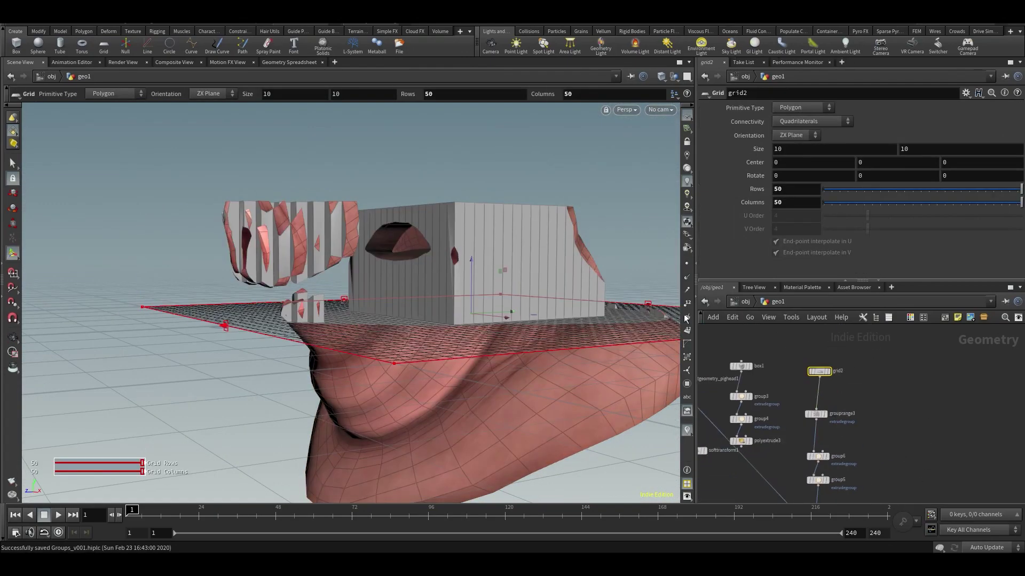
{"action": "left_click_drag", "start_coordinate": [501, 277], "coordinate": [508, 311], "text": "alt"}
{"action": "mouse_move", "coordinate": [993, 190]}
{"action": "left_mouse_down"}
{"action": "mouse_move", "coordinate": [960, 179]}
{"action": "mouse_move", "coordinate": [914, 191]}
{"action": "mouse_move", "coordinate": [961, 203]}
{"action": "mouse_move", "coordinate": [934, 204]}
{"action": "mouse_move", "coordinate": [981, 203]}
{"action": "left_mouse_up"}
{"action": "key", "text": "Escape"}
{"action": "left_click_drag", "start_coordinate": [534, 235], "coordinate": [446, 262]}
Select group5 to show its bounding region settings.
{"action": "left_click", "coordinate": [881, 457]}
{"action": "middle_click_drag", "start_coordinate": [932, 431], "coordinate": [938, 304]}
{"action": "left_click_drag", "start_coordinate": [914, 189], "coordinate": [932, 188]}
{"action": "scroll", "coordinate": [844, 406], "scroll_direction": "up", "scroll_amount": 3}
{"action": "left_click", "coordinate": [818, 383]}
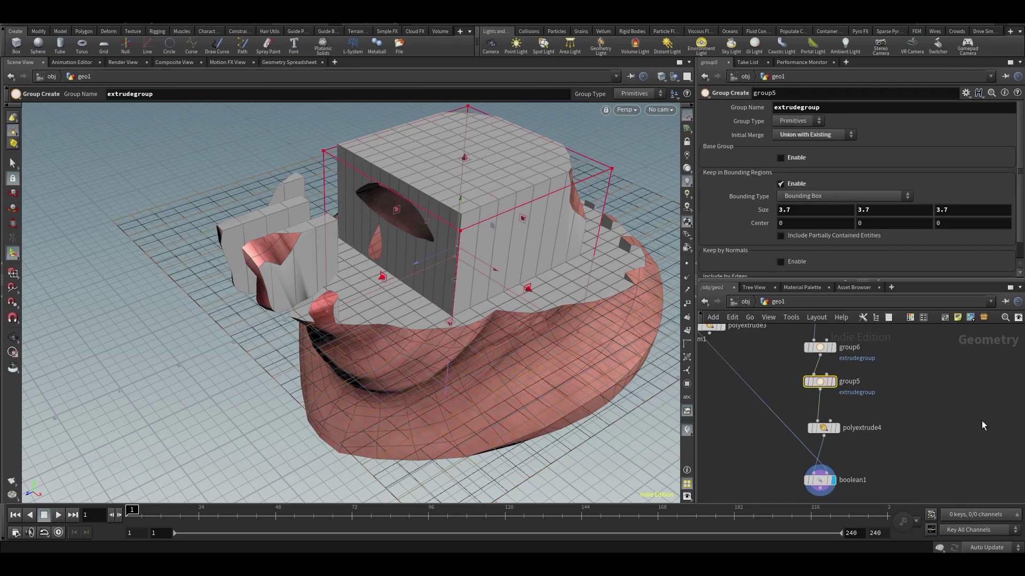
Paste a copy of grouprange3 below boolean1, wire the Boolean result into it, and display it.
{"action": "middle_click_drag", "start_coordinate": [960, 372], "coordinate": [942, 433]}
{"action": "middle_click_drag", "start_coordinate": [911, 354], "coordinate": [892, 454]}
{"action": "left_click_drag", "start_coordinate": [844, 411], "coordinate": [772, 374]}
{"action": "key", "text": "ctrl+c"}
{"action": "middle_click_drag", "start_coordinate": [826, 494], "coordinate": [878, 325]}
{"action": "key", "text": "ctrl+v"}
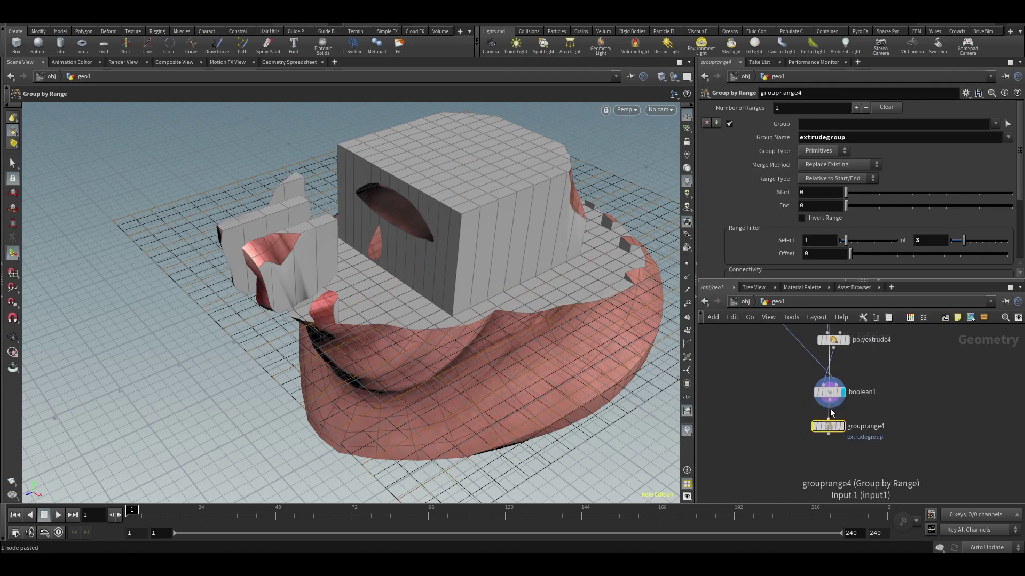
{"action": "left_click", "coordinate": [829, 393]}
{"action": "left_click", "coordinate": [829, 419]}
{"action": "left_click", "coordinate": [845, 413]}
Paste a copy of polyextrude4 wired below grouprange4, and display it with a distance of 0.14.
{"action": "middle_click_drag", "start_coordinate": [930, 353], "coordinate": [908, 404]}
{"action": "left_click_drag", "start_coordinate": [882, 410], "coordinate": [814, 367]}
{"action": "key", "text": "ctrl+c"}
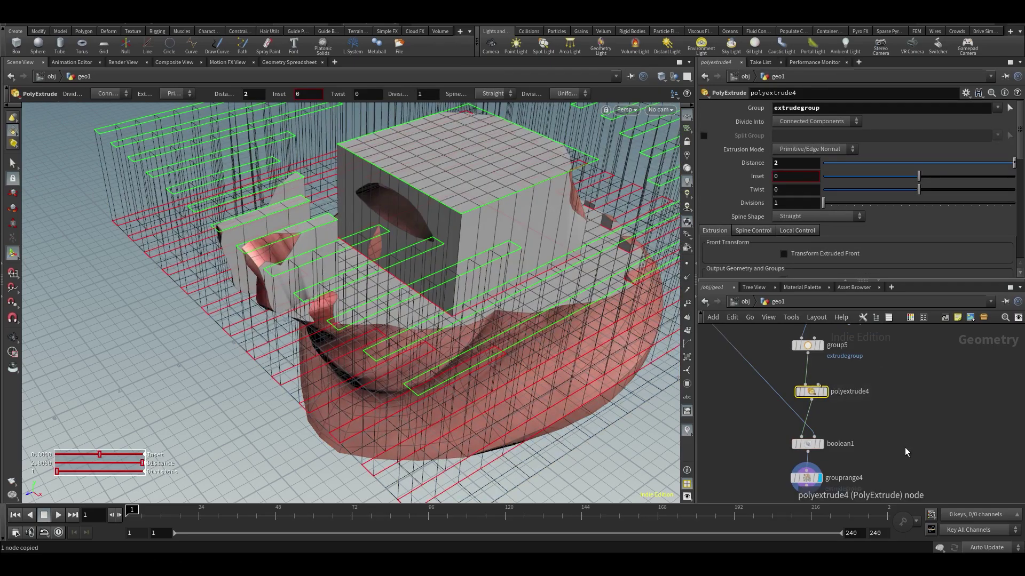
{"action": "middle_click_drag", "start_coordinate": [906, 450], "coordinate": [907, 331]}
{"action": "key", "text": "ctrl+v"}
{"action": "left_click", "coordinate": [808, 366]}
{"action": "key", "text": "Escape"}
{"action": "left_click_drag", "start_coordinate": [803, 392], "coordinate": [804, 401]}
{"action": "left_click", "coordinate": [808, 367]}
{"action": "left_click", "coordinate": [798, 394]}
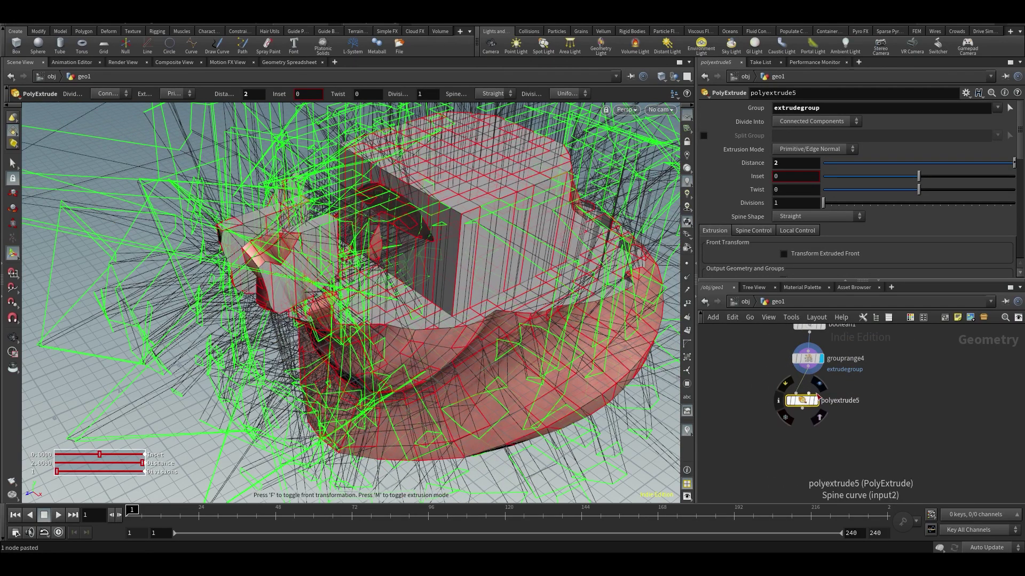
{"action": "left_click", "coordinate": [815, 401]}
{"action": "left_click_drag", "start_coordinate": [1014, 163], "coordinate": [932, 166]}
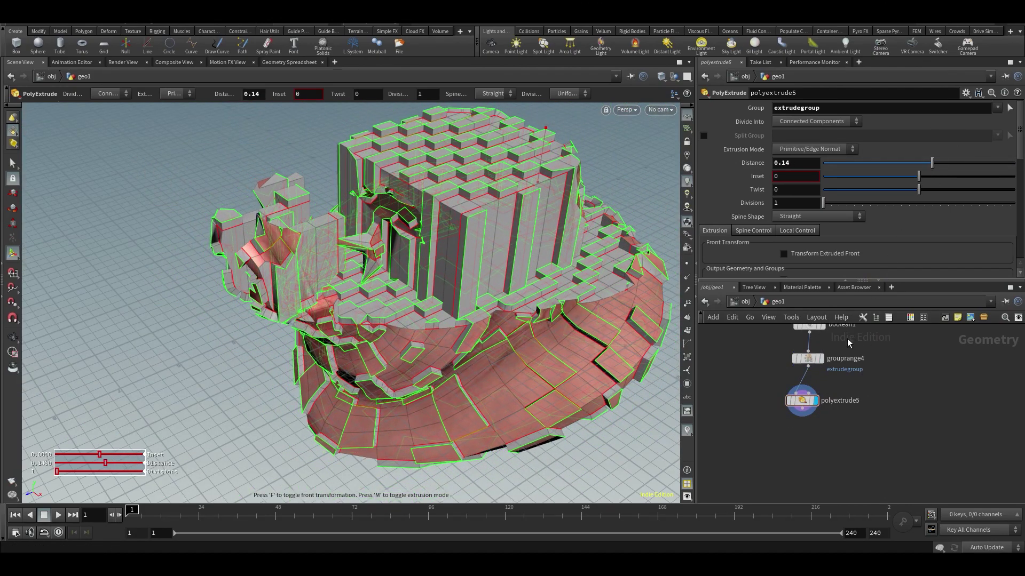
Raise the range filter interval of grouprange4 to extrude fewer primitives, and select polyextrude5.
{"action": "left_click", "coordinate": [808, 358]}
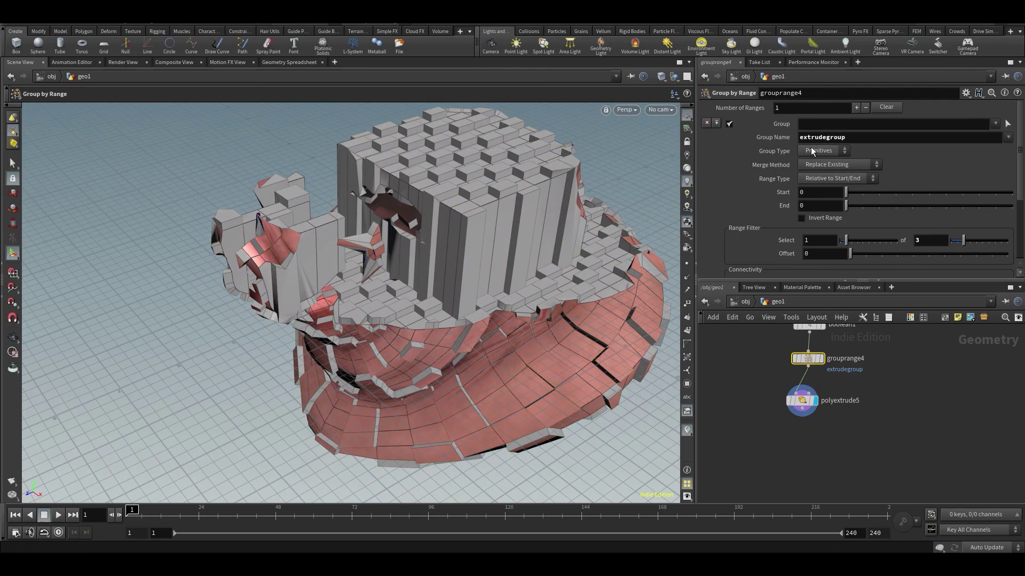
{"action": "left_click", "coordinate": [820, 165]}
{"action": "left_click", "coordinate": [888, 441]}
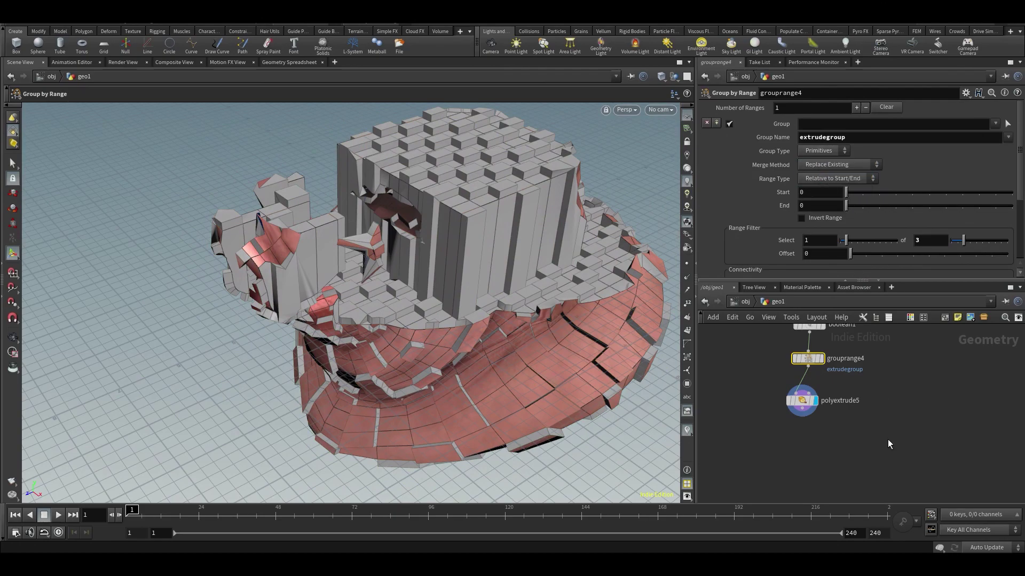
{"action": "left_click_drag", "start_coordinate": [970, 244], "coordinate": [995, 241]}
{"action": "left_click", "coordinate": [804, 401]}
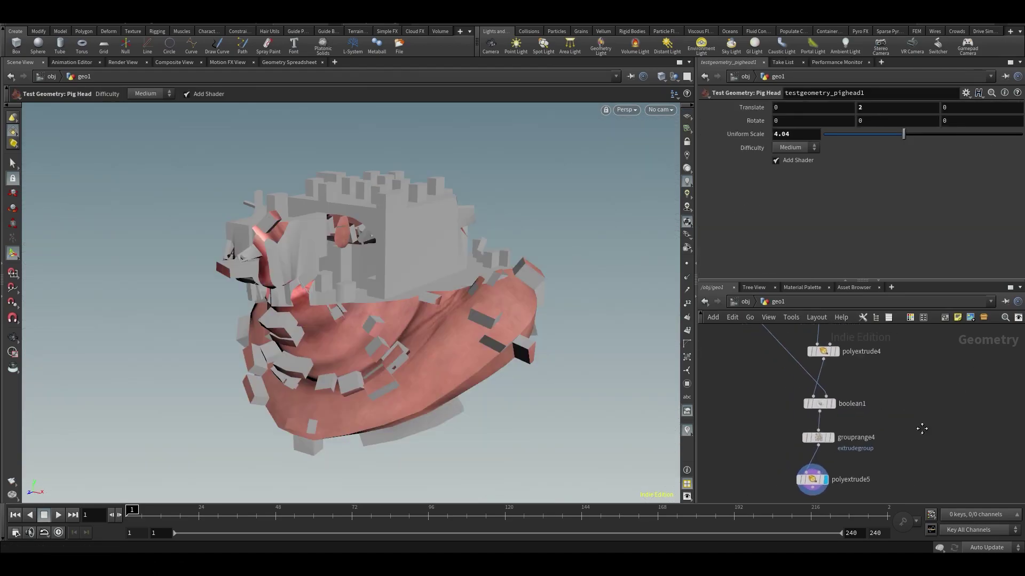
Add a Group node beside grouprange4, wire boolean1's output into it, and display it.
{"action": "key", "text": "Tab"}
{"action": "type", "text": "gro"}
{"action": "key", "text": "Return"}
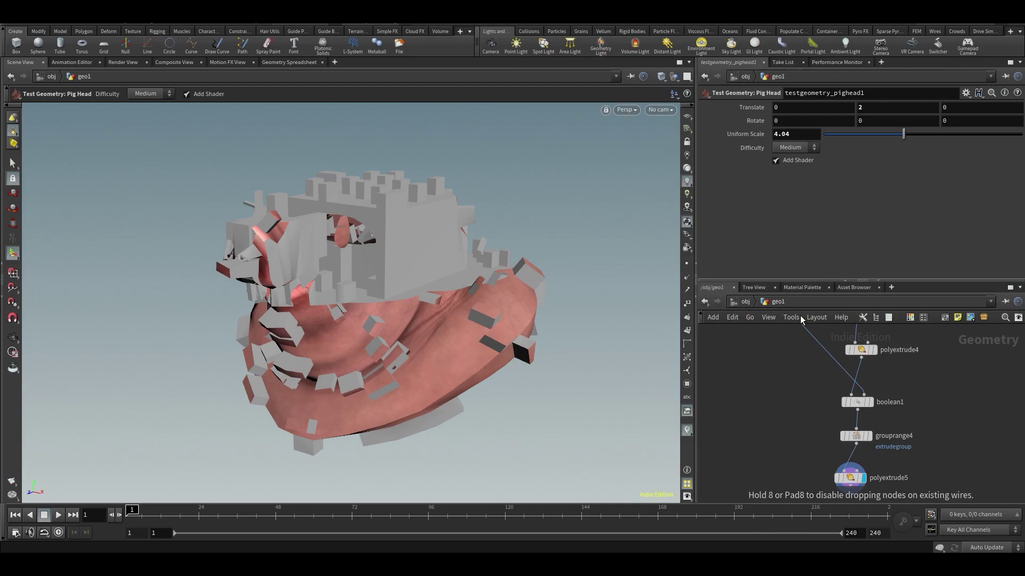
{"action": "left_click", "coordinate": [803, 430]}
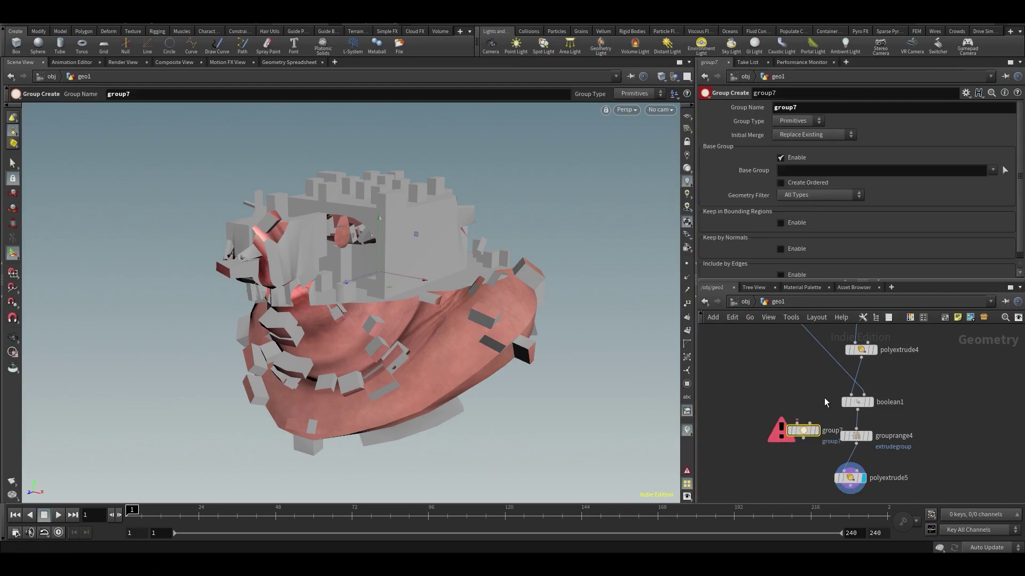
{"action": "left_click", "coordinate": [774, 434]}
{"action": "left_click_drag", "start_coordinate": [809, 435], "coordinate": [790, 450]}
{"action": "left_click", "coordinate": [801, 431]}
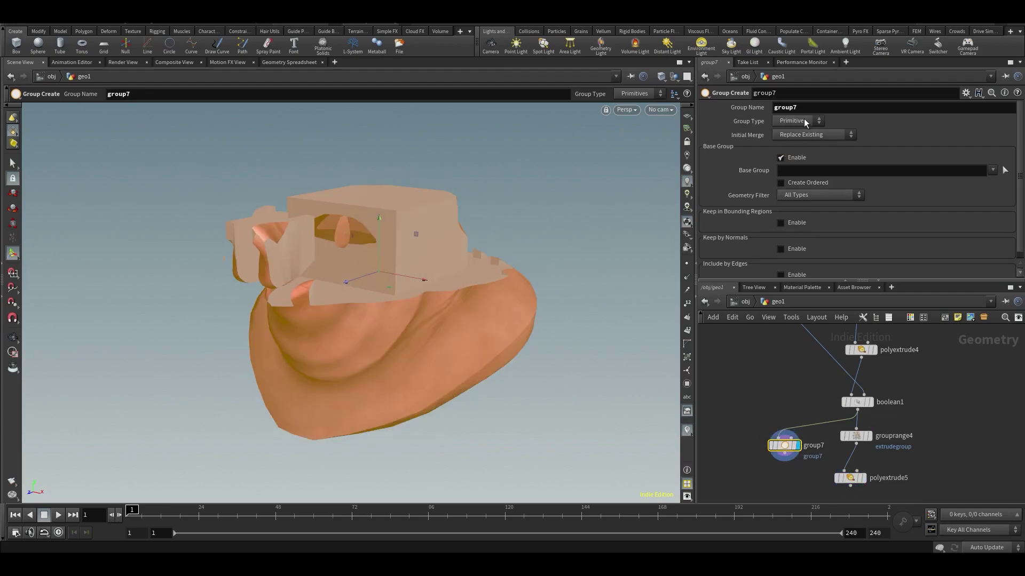
Set group7's group name to mygroup.
{"action": "double_click", "coordinate": [805, 104]}
{"action": "type", "text": "my"}
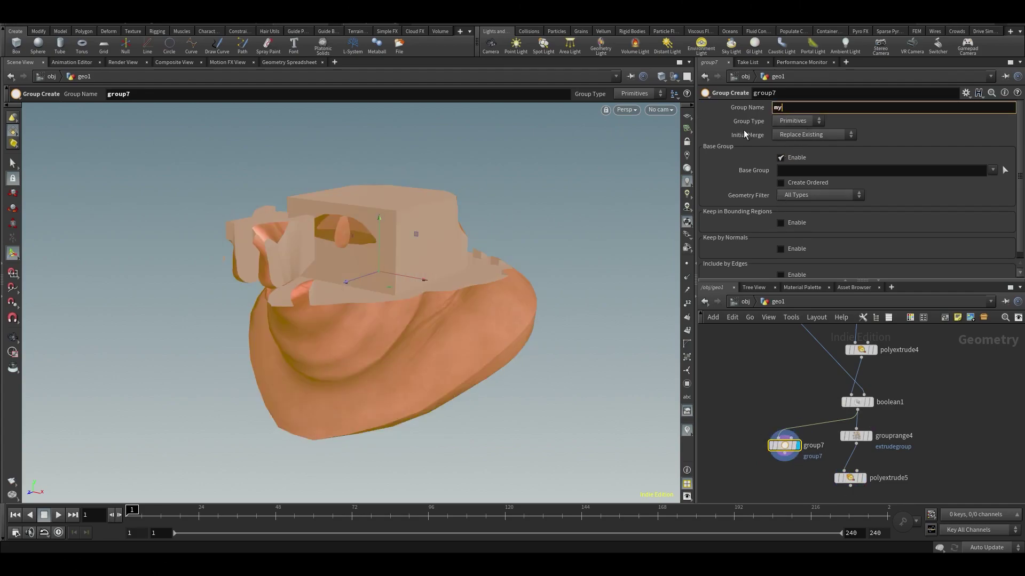
{"action": "type", "text": "grouo"}
{"action": "key", "text": "Return"}
{"action": "left_click", "coordinate": [819, 108]}
{"action": "type", "text": "p"}
{"action": "key", "text": "Return"}
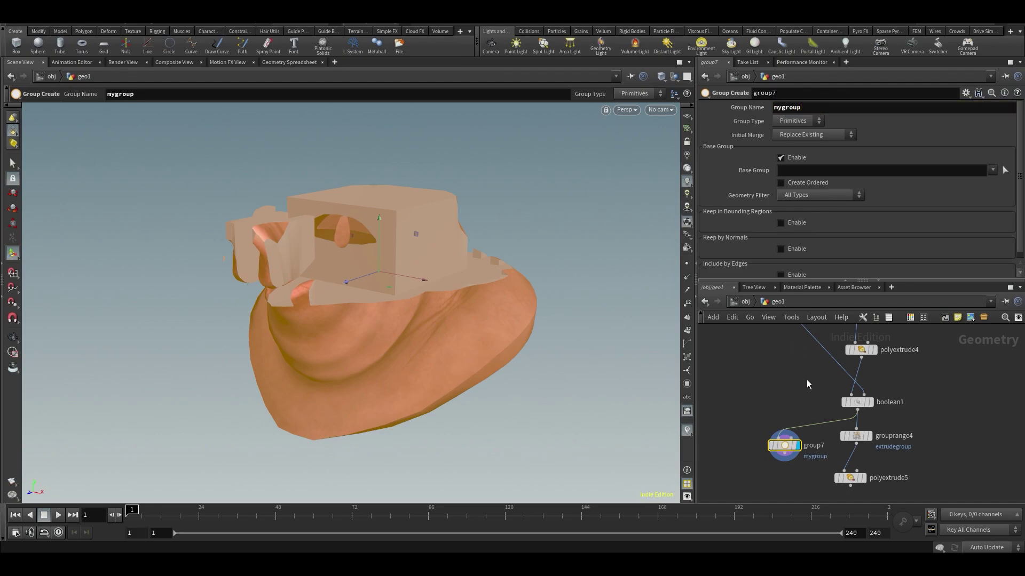
Add a Box node above group7.
{"action": "middle_click_drag", "start_coordinate": [805, 373], "coordinate": [799, 337]}
{"action": "middle_click", "coordinate": [776, 413]}
{"action": "middle_click_drag", "start_coordinate": [584, 399], "coordinate": [590, 400]}
{"action": "middle_click_drag", "start_coordinate": [713, 388], "coordinate": [727, 401]}
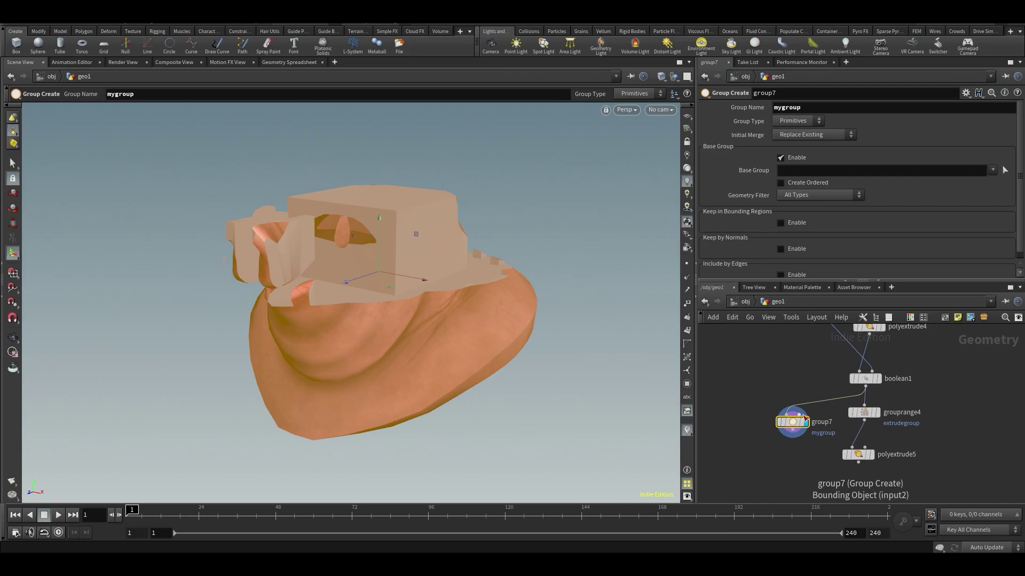
{"action": "key", "text": "Tab"}
{"action": "type", "text": "box"}
{"action": "key", "text": "Return"}
{"action": "left_click", "coordinate": [782, 379]}
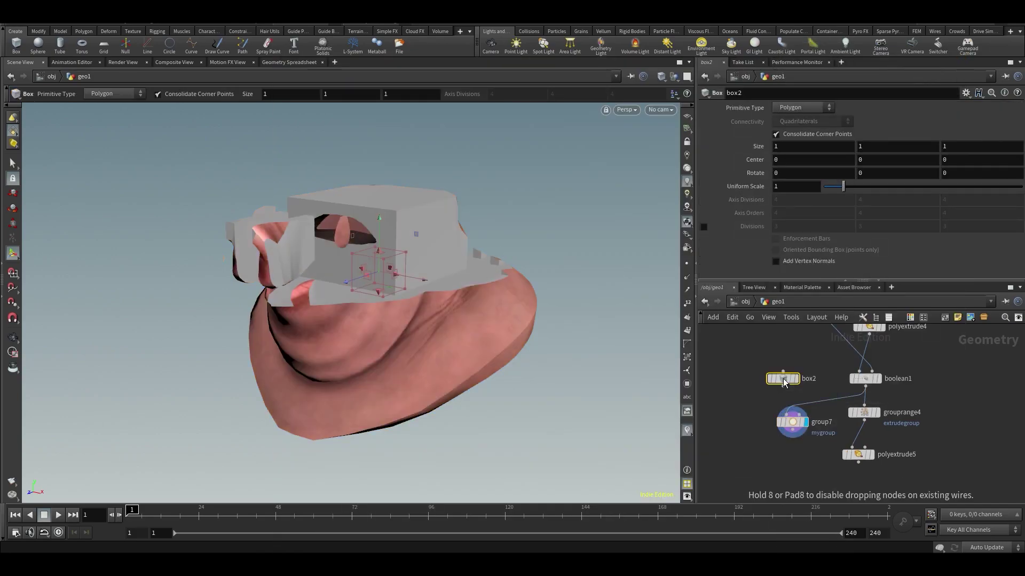
Wire box2 into the first input of group7 in place of the Boolean result.
{"action": "left_click", "coordinate": [783, 386]}
{"action": "key", "text": "ctrl+z"}
{"action": "left_click_drag", "start_coordinate": [786, 415], "coordinate": [785, 404]}
{"action": "left_click", "coordinate": [783, 386]}
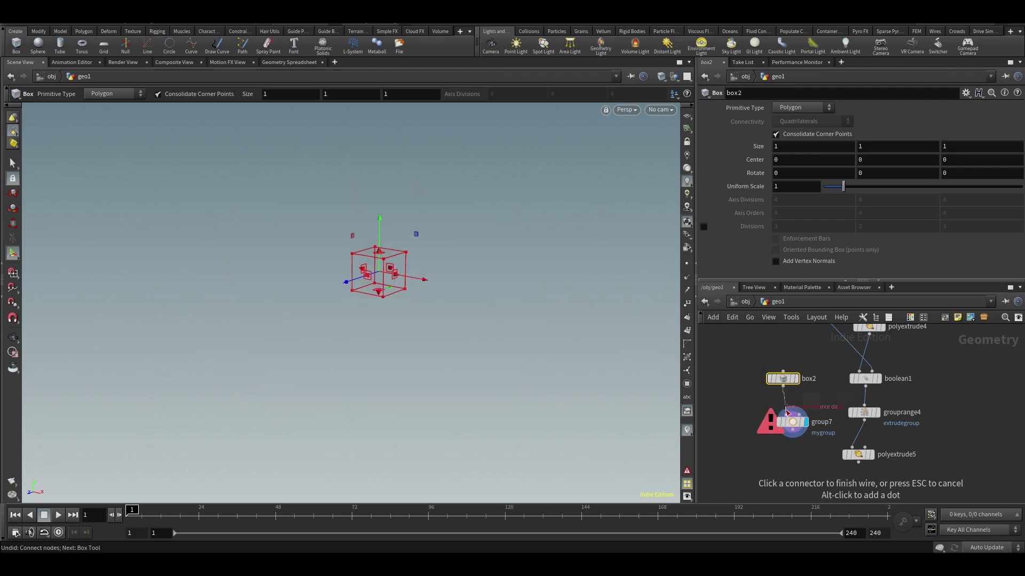
{"action": "middle_click", "coordinate": [792, 421]}
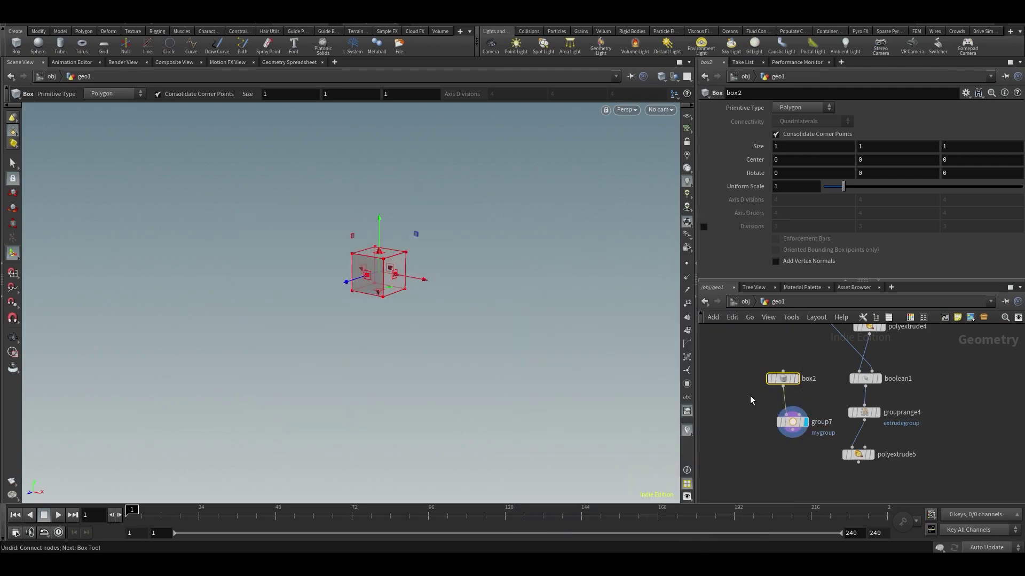
Set group7's group name to the variable $OS.
{"action": "left_click", "coordinate": [790, 420]}
{"action": "left_click_drag", "start_coordinate": [813, 109], "coordinate": [516, 126]}
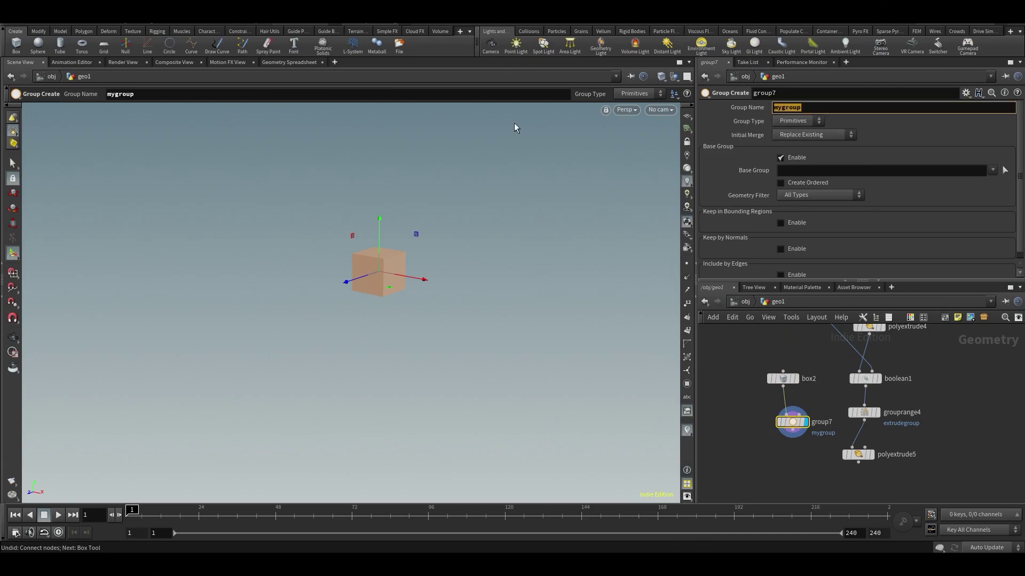
{"action": "type", "text": "$OS"}
{"action": "key", "text": "Return"}
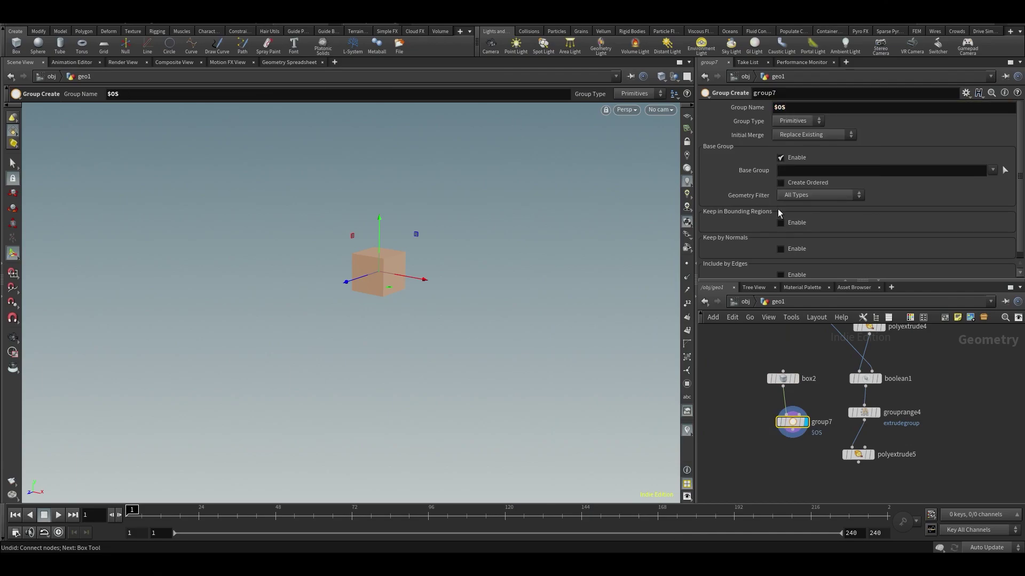
Check what the $OS group name on group7 evaluates to.
{"action": "left_click", "coordinate": [753, 106]}
{"action": "left_click", "coordinate": [753, 104]}
{"action": "left_click", "coordinate": [752, 105]}
{"action": "left_click", "coordinate": [751, 106]}
{"action": "scroll", "coordinate": [753, 107], "scroll_direction": "down", "scroll_amount": 1}
{"action": "scroll", "coordinate": [756, 108], "scroll_direction": "up", "scroll_amount": 1}
{"action": "left_click", "coordinate": [761, 108]}
{"action": "scroll", "coordinate": [777, 376], "scroll_direction": "up", "scroll_amount": 2}
Rename the group7 node as mygroup.
{"action": "left_click_drag", "start_coordinate": [796, 443], "coordinate": [776, 443]}
{"action": "double_click", "coordinate": [817, 444]}
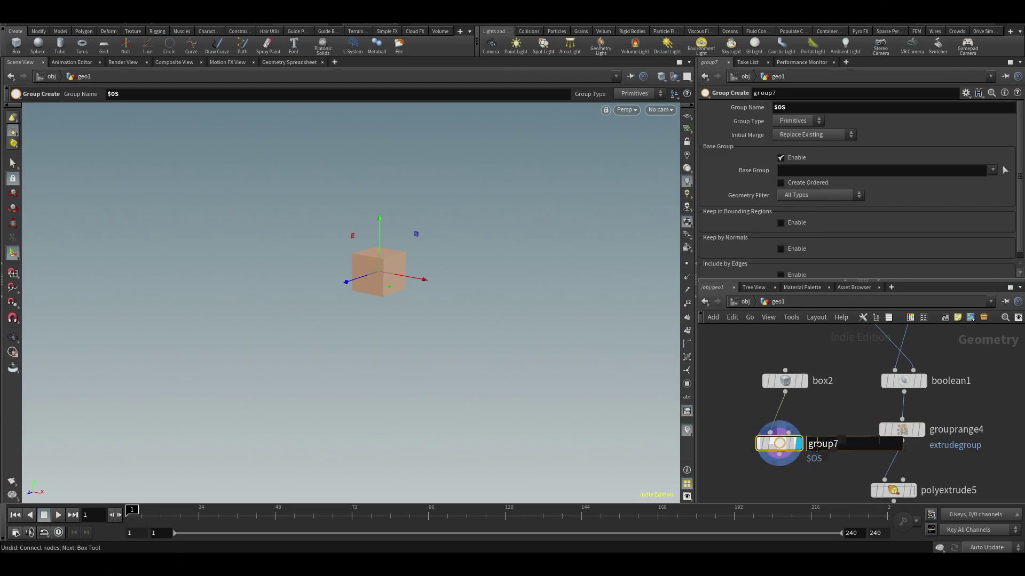
{"action": "key", "text": "Return"}
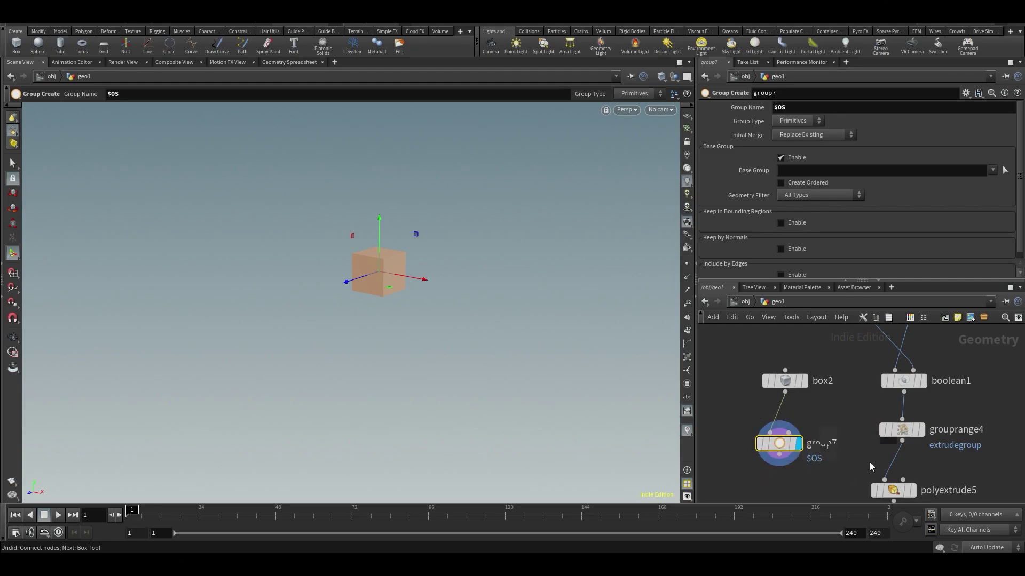
{"action": "double_click", "coordinate": [828, 453]}
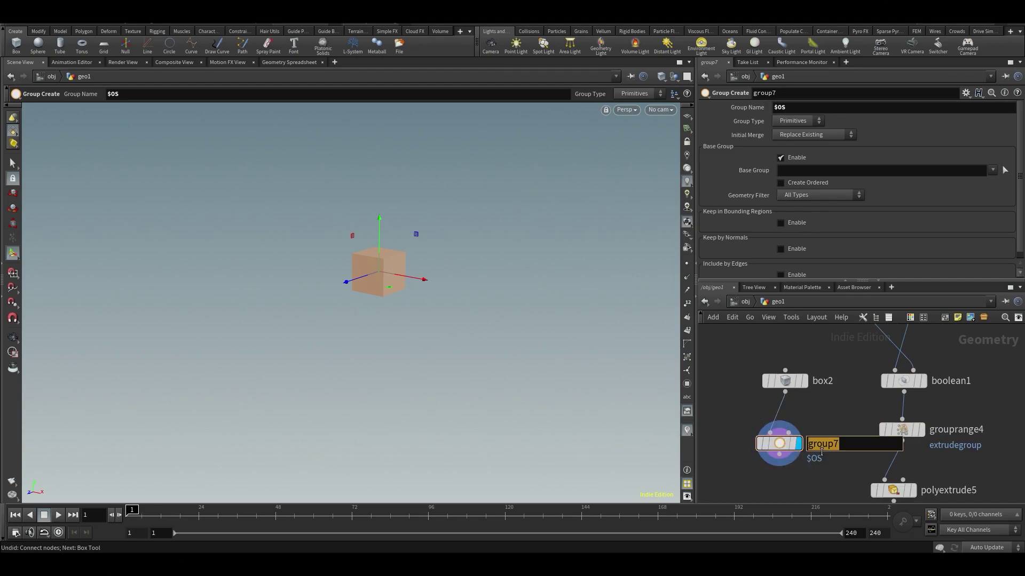
{"action": "type", "text": "mygroi"}
{"action": "key", "text": "BackSpace"}
{"action": "type", "text": "up"}
{"action": "key", "text": "Return"}
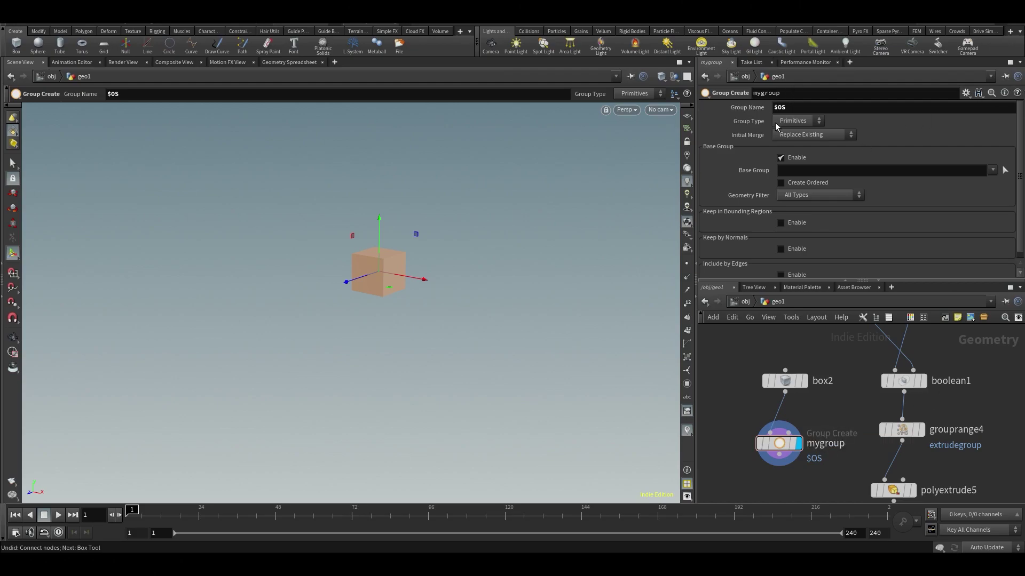
Check the evaluated group name again on the renamed mygroup node.
{"action": "left_click", "coordinate": [760, 108]}
{"action": "left_click", "coordinate": [745, 109]}
{"action": "scroll", "coordinate": [749, 446], "scroll_direction": "down", "scroll_amount": 2}
{"action": "scroll", "coordinate": [766, 441], "scroll_direction": "up", "scroll_amount": 3}
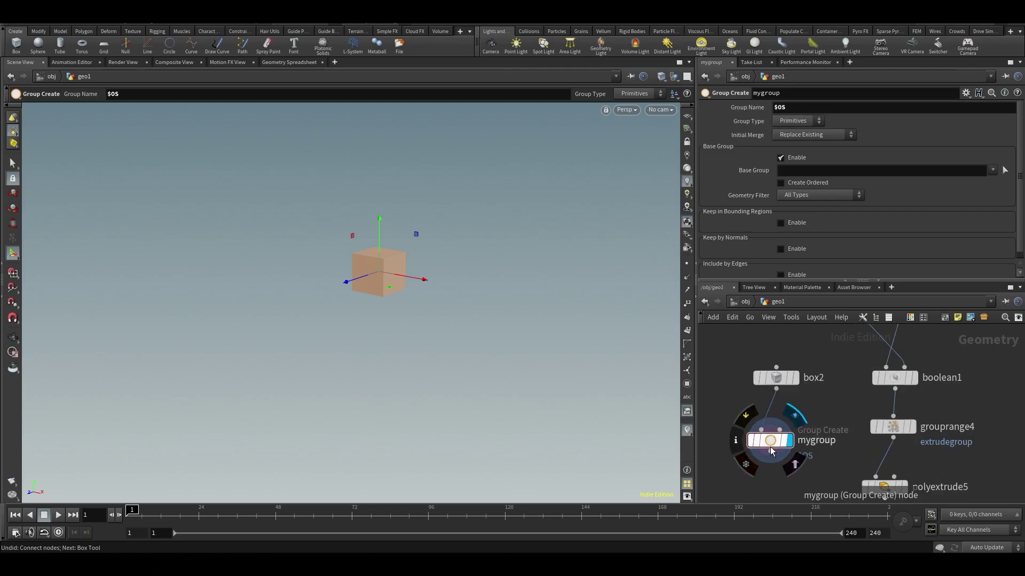
{"action": "left_click_drag", "start_coordinate": [770, 464], "coordinate": [776, 459]}
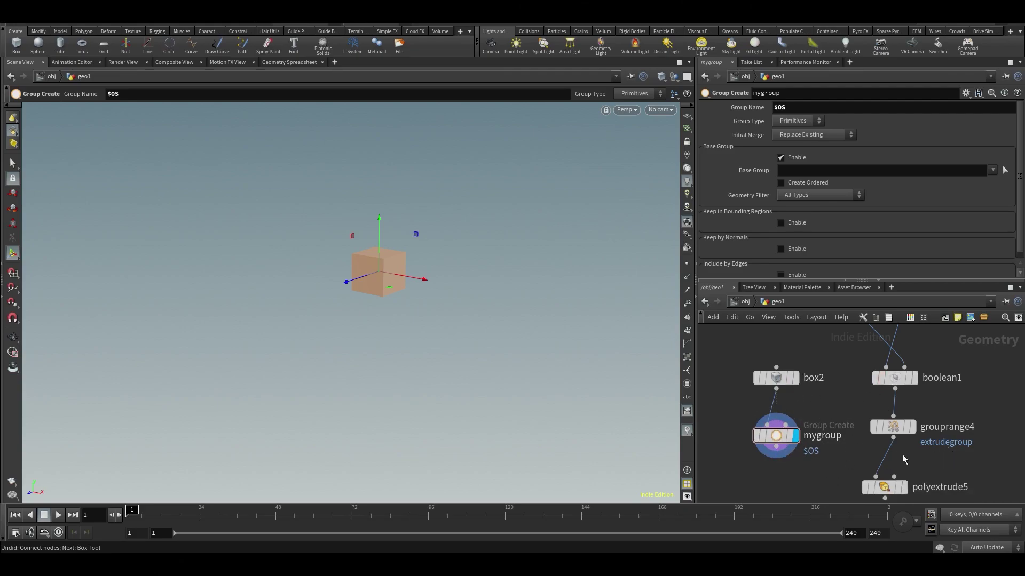
{"action": "scroll", "coordinate": [774, 417], "scroll_direction": "down", "scroll_amount": 1}
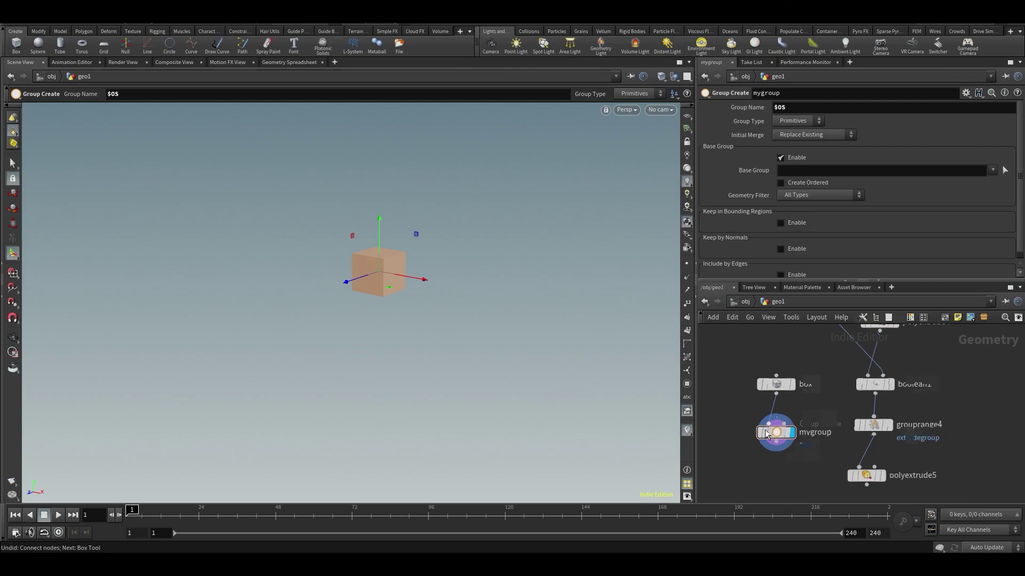
{"action": "middle_click_drag", "start_coordinate": [760, 479], "coordinate": [800, 426]}
{"action": "mouse_move", "coordinate": [798, 419]}
{"action": "left_mouse_down"}
{"action": "mouse_move", "coordinate": [779, 390]}
{"action": "mouse_move", "coordinate": [757, 394]}
{"action": "mouse_move", "coordinate": [773, 387]}
{"action": "mouse_move", "coordinate": [746, 408]}
{"action": "mouse_move", "coordinate": [790, 395]}
{"action": "mouse_move", "coordinate": [806, 407]}
{"action": "mouse_move", "coordinate": [790, 424]}
{"action": "mouse_move", "coordinate": [790, 401]}
{"action": "left_mouse_up"}
{"action": "scroll", "coordinate": [814, 405], "scroll_direction": "up", "scroll_amount": 3}
{"action": "middle_click_drag", "start_coordinate": [810, 423], "coordinate": [794, 469]}
{"action": "scroll", "coordinate": [796, 466], "scroll_direction": "down", "scroll_amount": 3}
{"action": "mouse_move", "coordinate": [744, 367]}
{"action": "middle_mouse_down"}
{"action": "mouse_move", "coordinate": [734, 329]}
{"action": "mouse_move", "coordinate": [733, 351]}
{"action": "middle_mouse_up"}
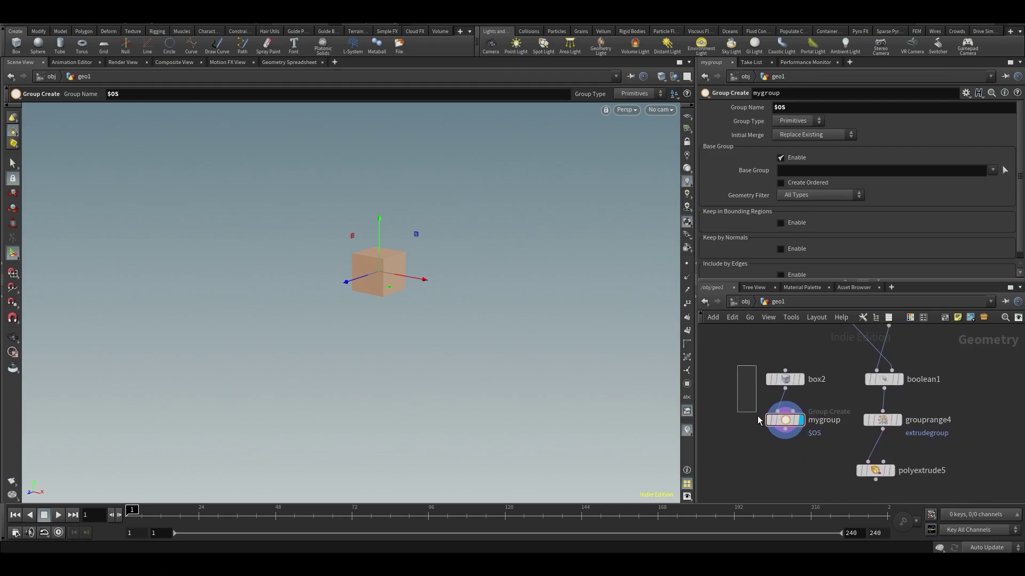